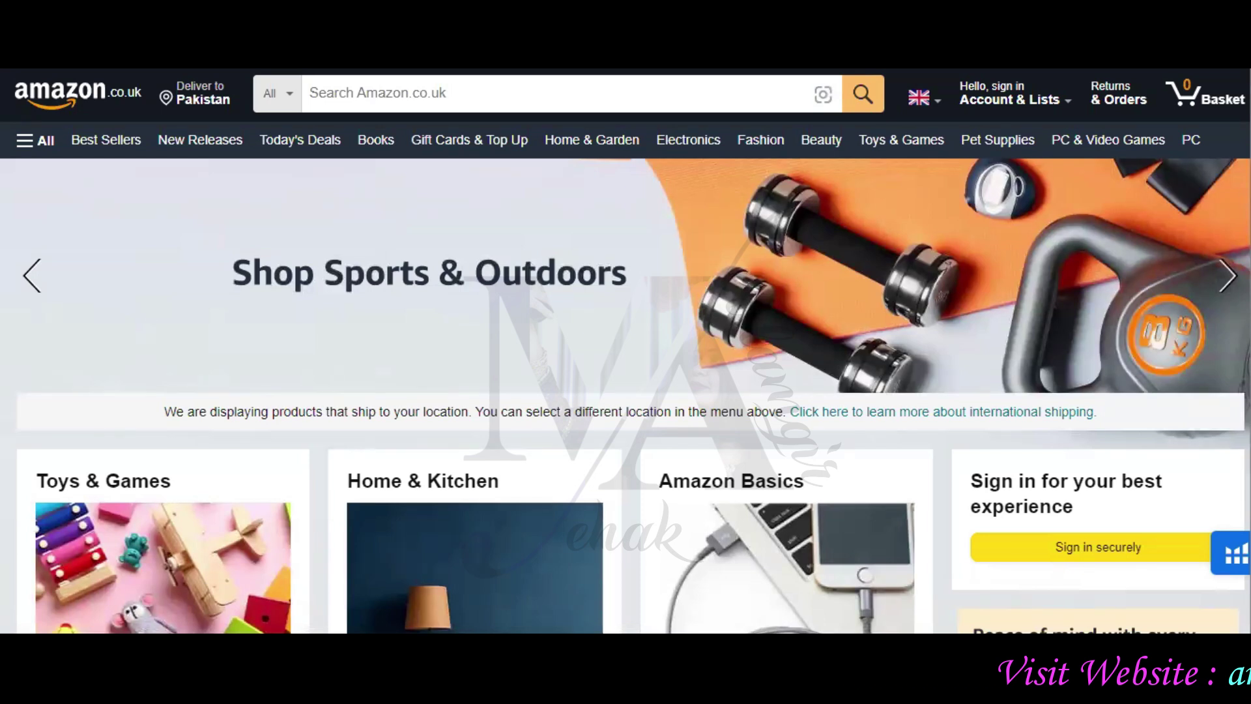
# Open the Home & Kitchen department from the store's homepage and open its Cooking & Dining category in a new tab.
pyautogui.scroll(-3, 626, 352)
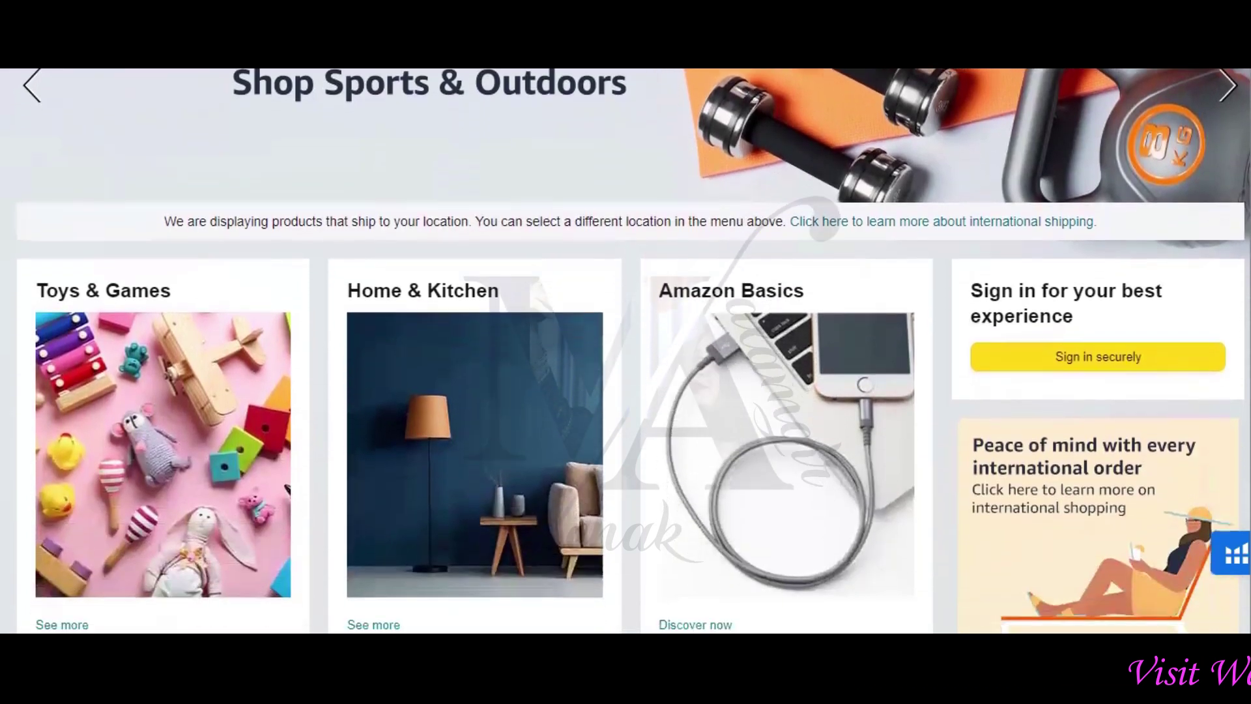
pyautogui.scroll(-2, 545, 339)
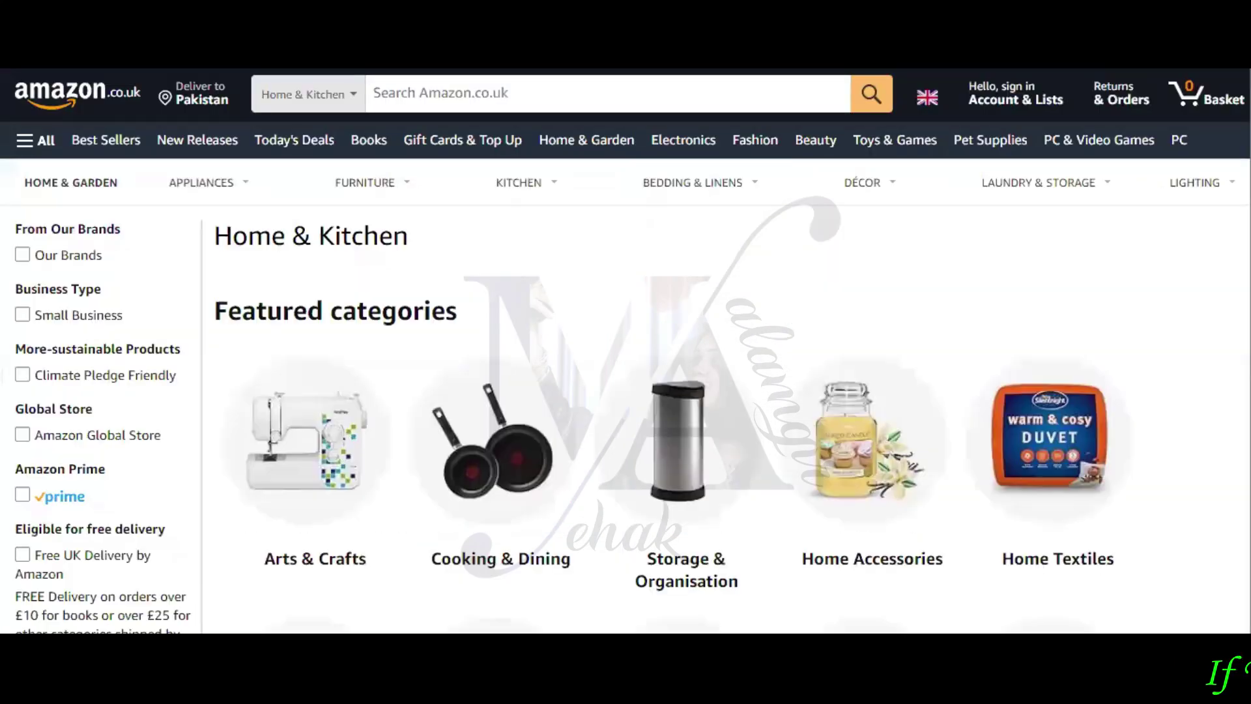
pyautogui.scroll(-5, 625, 352)
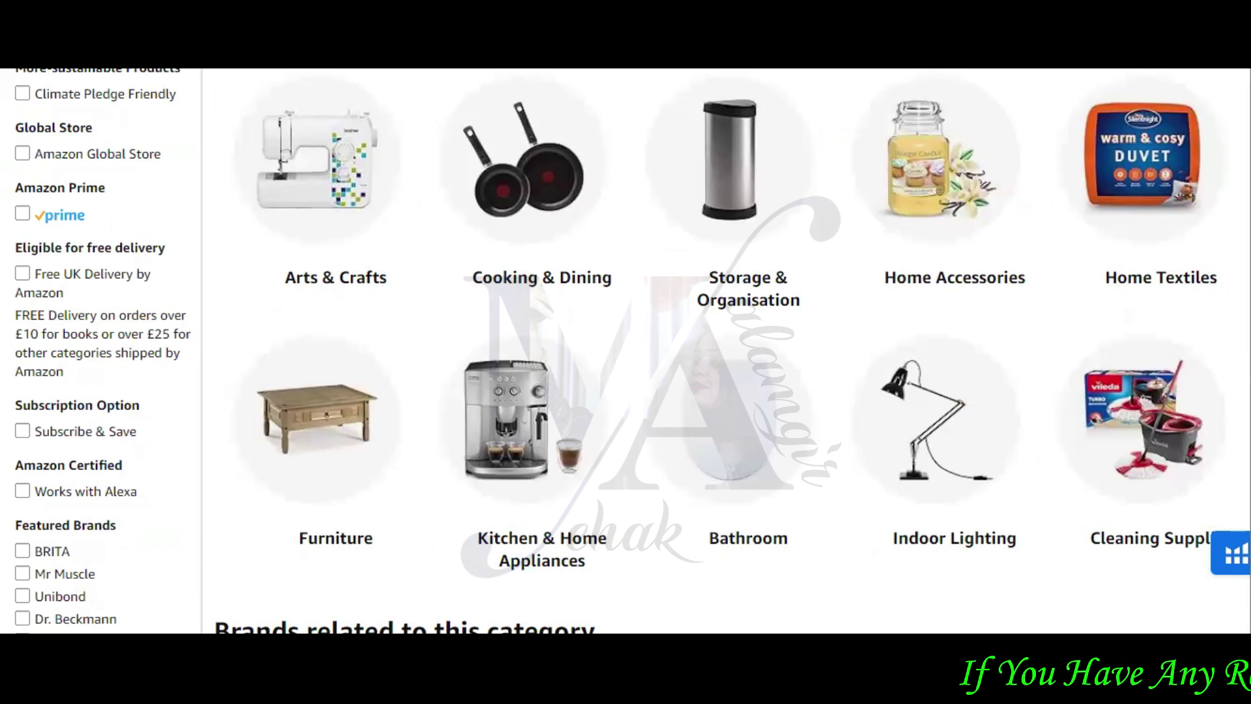
pyautogui.scroll(3, 567, 270)
pyautogui.scroll(-2, 567, 270)
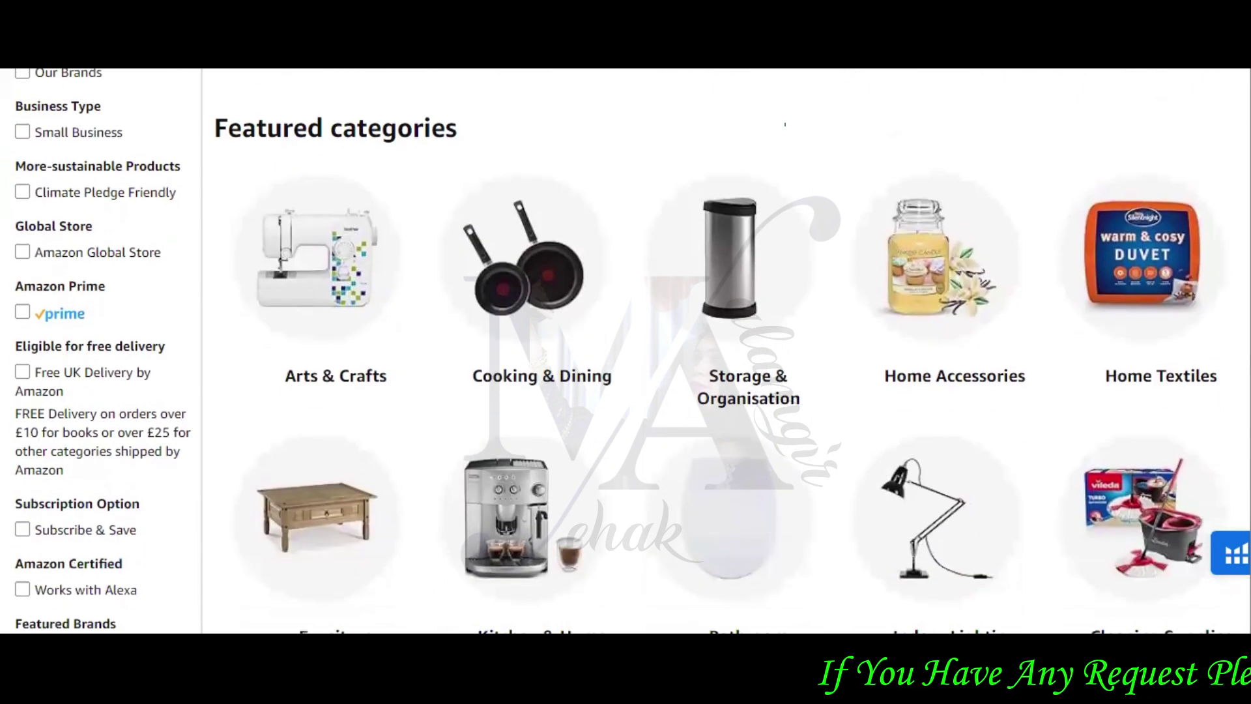
pyautogui.rightClick(566, 270)
pyautogui.press('Escape')
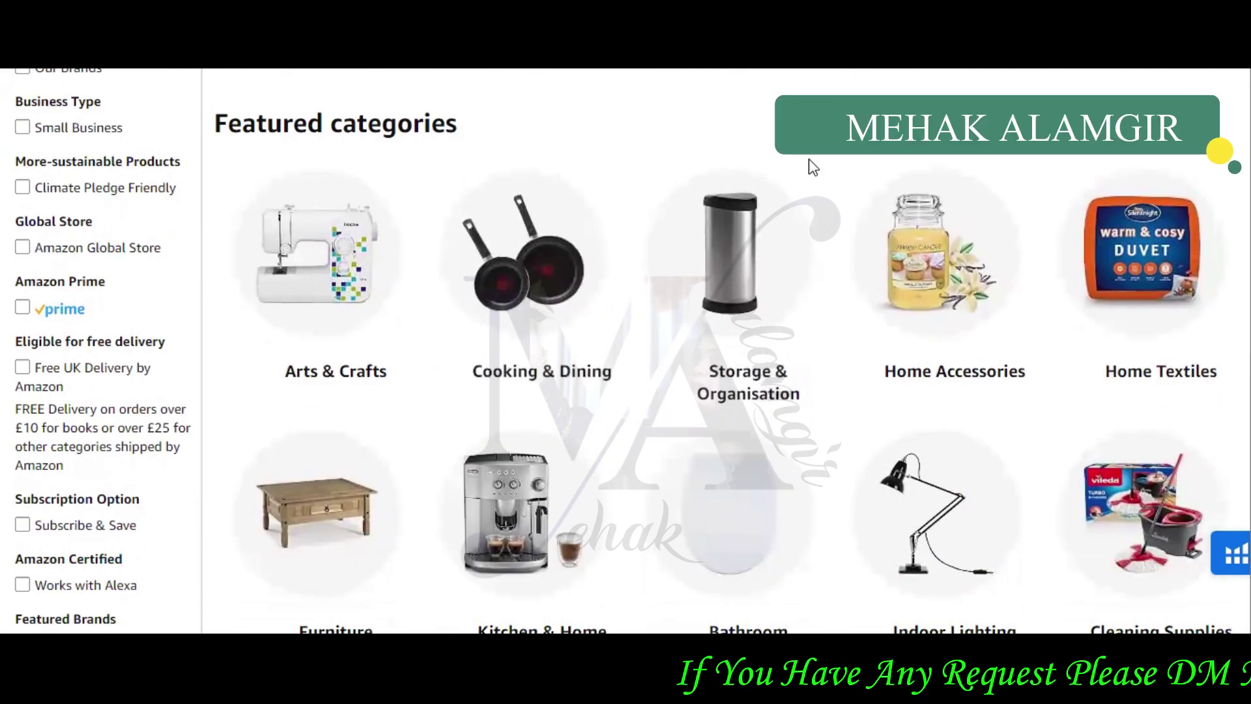
# From the Home & Kitchen results, open the UniBond AERO 360° moisture absorber and the Mr Muscle Drain Unblocker in new tabs.
pyautogui.scroll(-7, 809, 160)
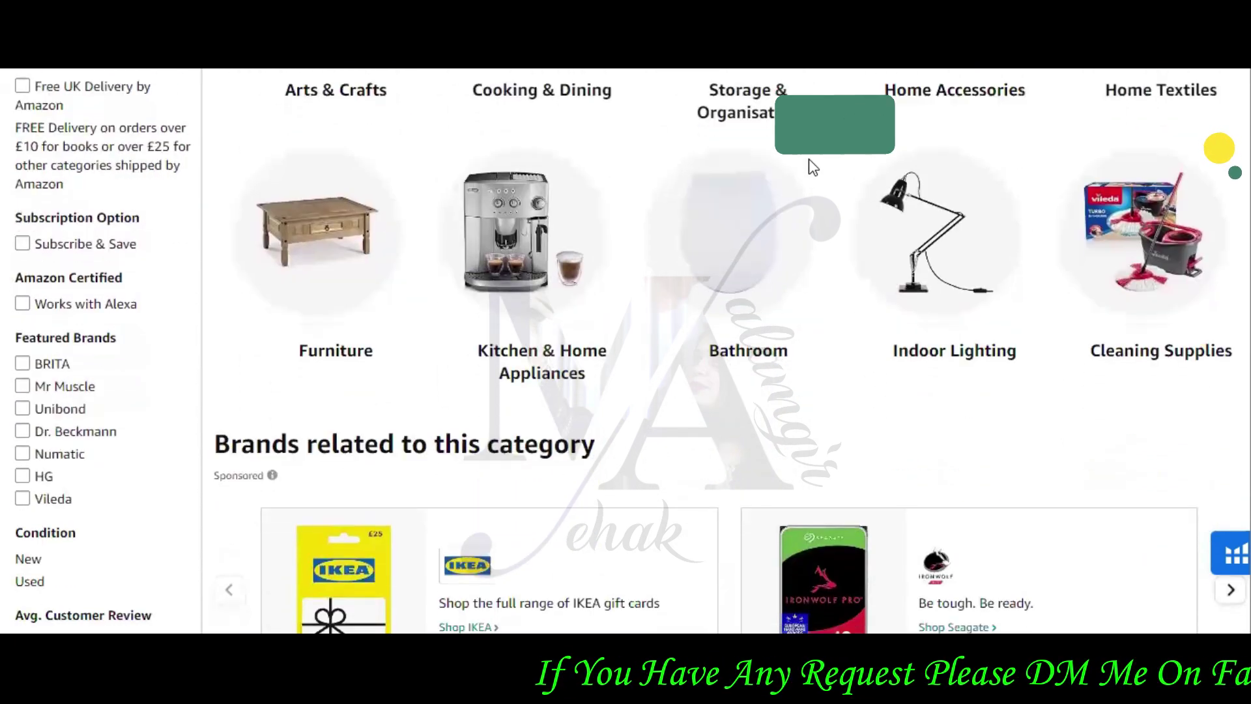
pyautogui.scroll(-7, 808, 158)
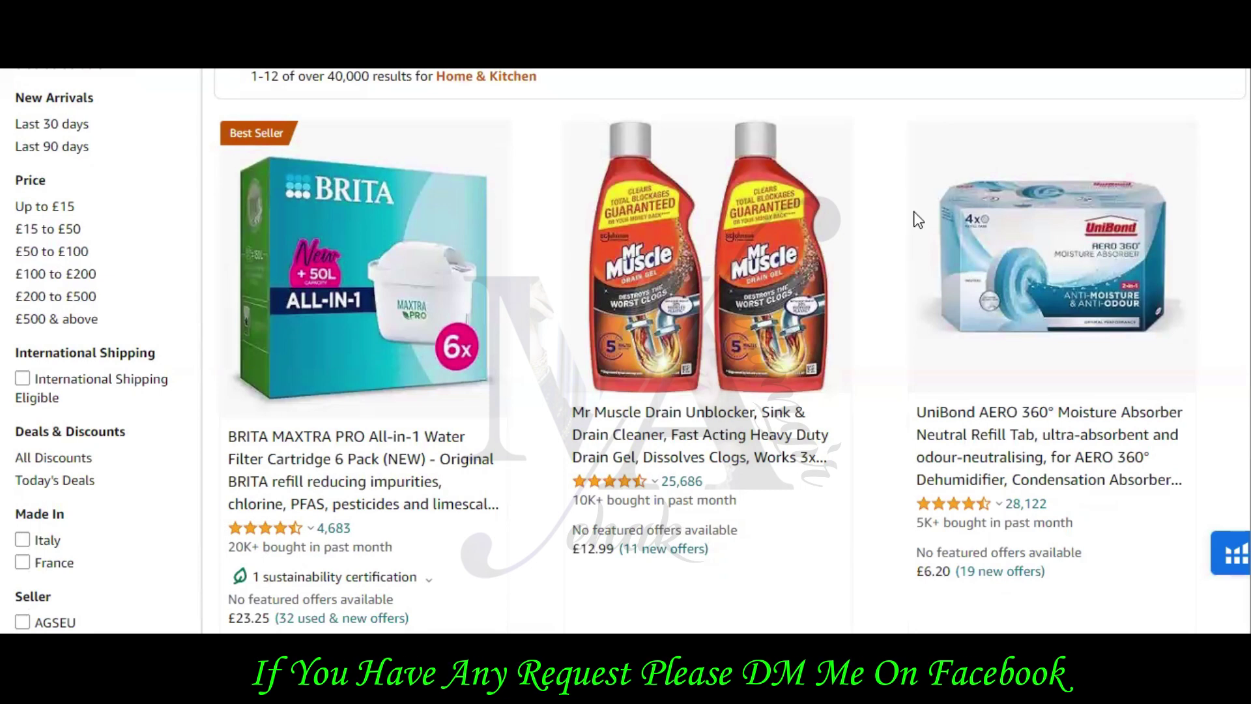
pyautogui.rightClick(964, 224)
pyautogui.press('Escape')
pyautogui.rightClick(662, 140)
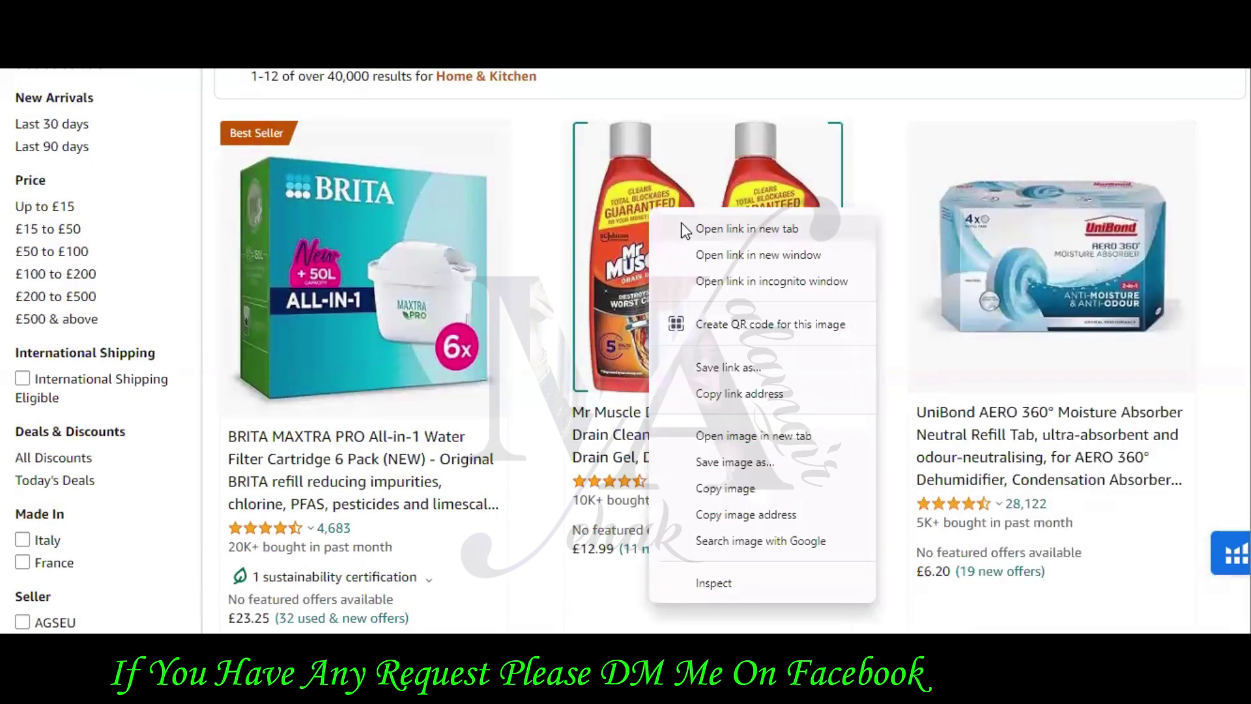
pyautogui.press('Escape')
# Open the Dr Beckman carpet stain remover in a new tab and view its rating breakdown.
pyautogui.scroll(-4, 810, 237)
pyautogui.scroll(-5, 810, 238)
pyautogui.rightClick(434, 228)
pyautogui.press('Escape')
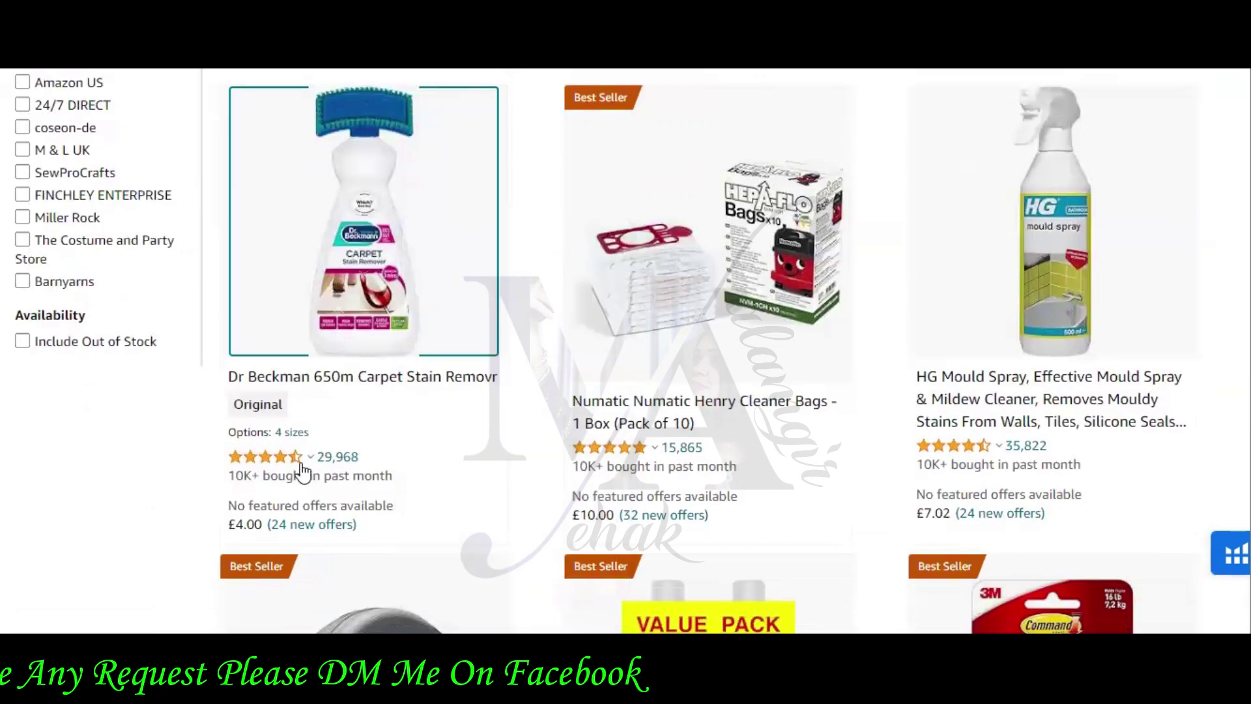
pyautogui.moveTo(247, 464)
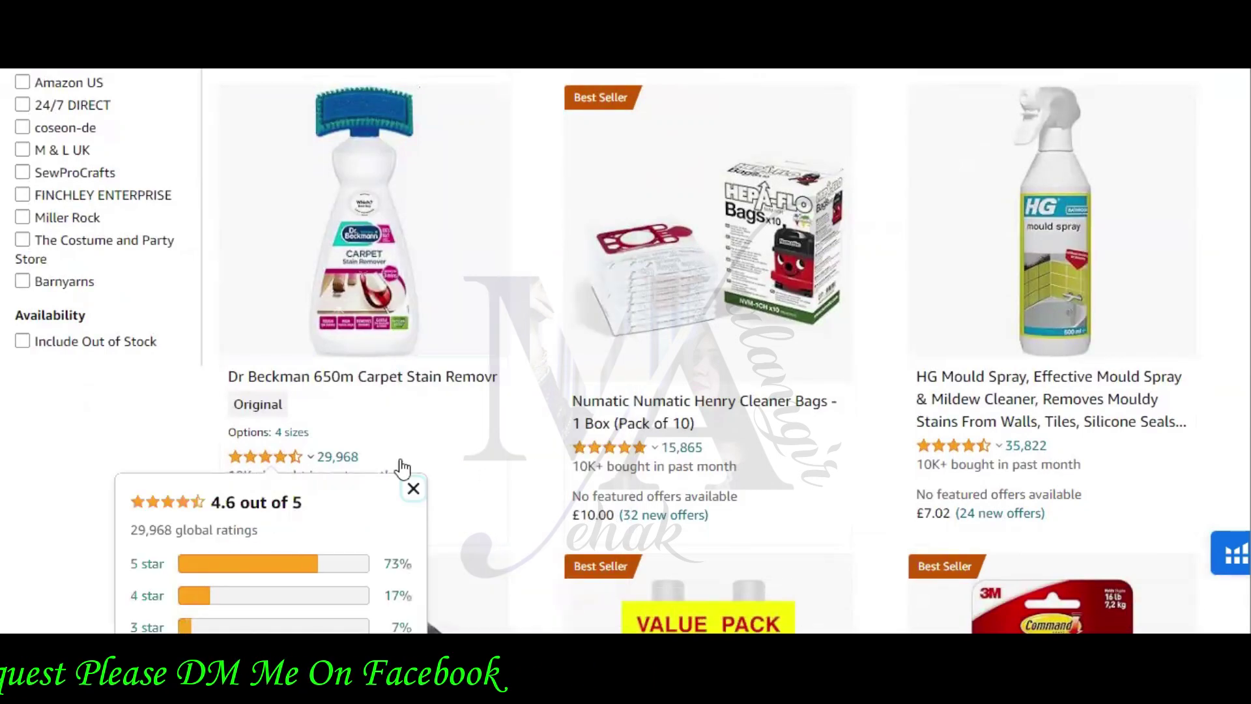
# Open the Vileda Cordomatic retractable washing line in a new tab and look through the Cooking & Dining category.
pyautogui.scroll(-6, 530, 265)
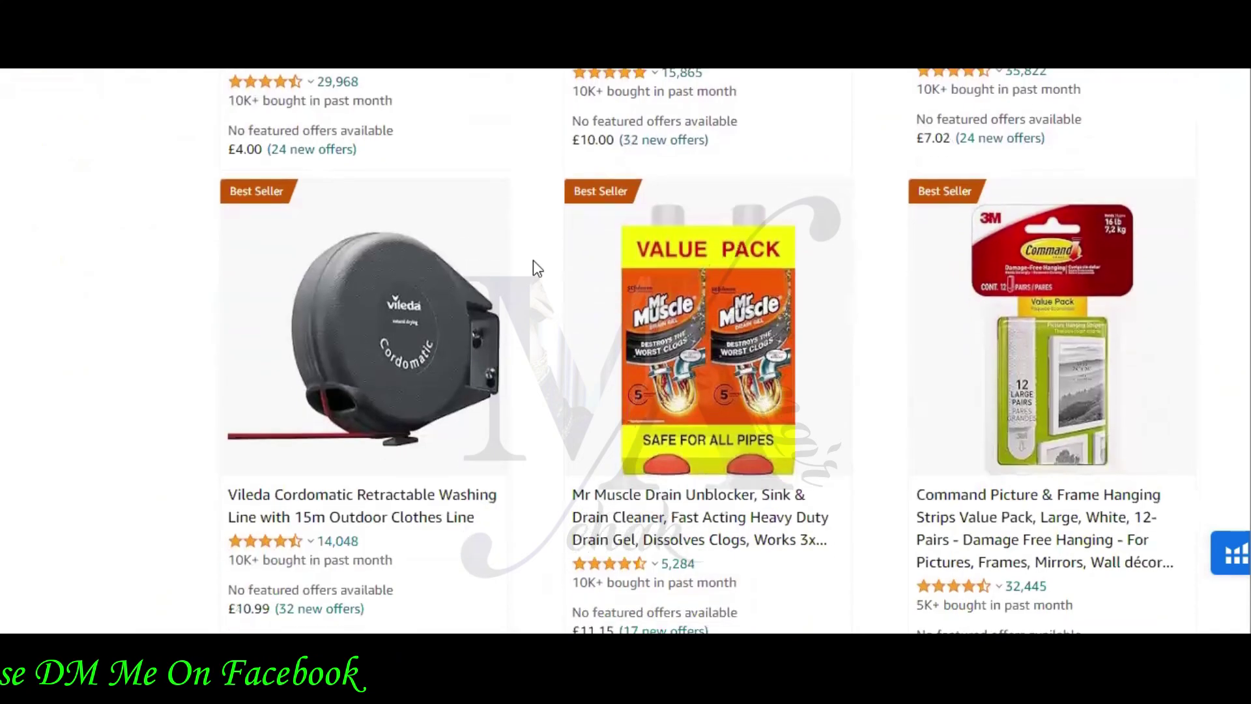
pyautogui.scroll(-2, 517, 271)
pyautogui.rightClick(420, 258)
pyautogui.press('Escape')
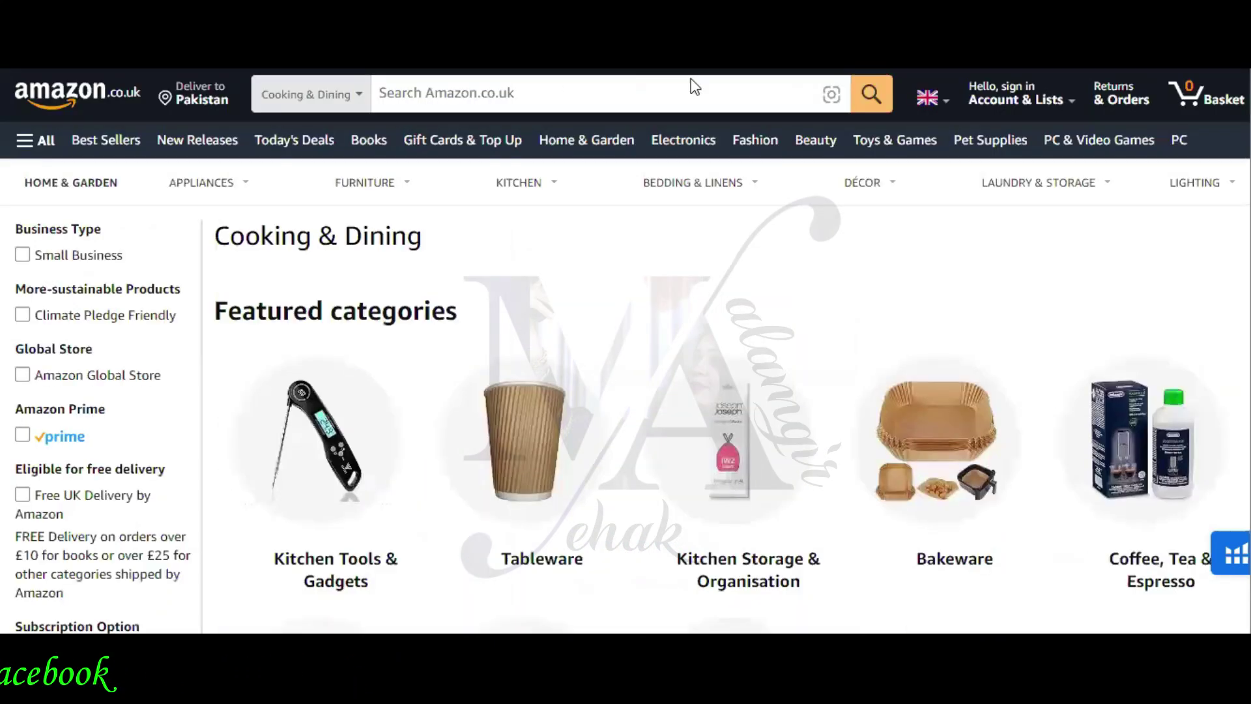
pyautogui.scroll(-1, 690, 261)
pyautogui.scroll(-7, 690, 352)
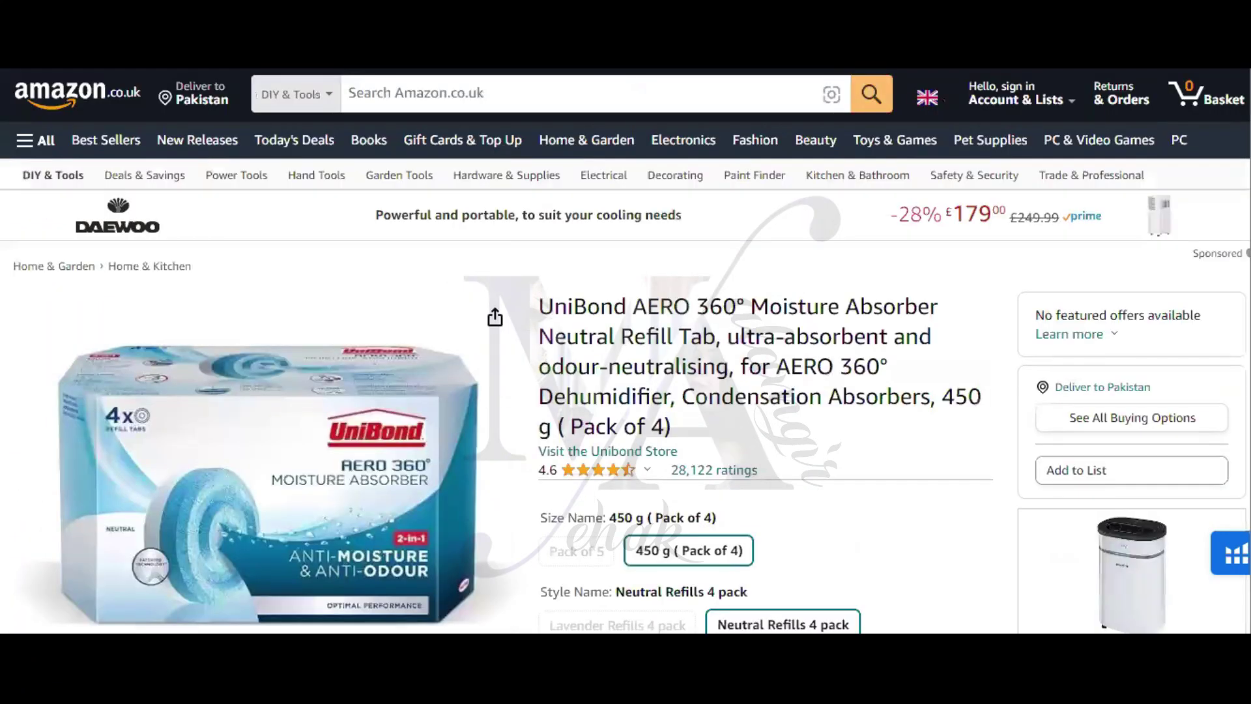
# Snip the UniBond moisture absorber's title, rating, size and style options, and paste the capture into the Word document.
pyautogui.scroll(-2, 626, 352)
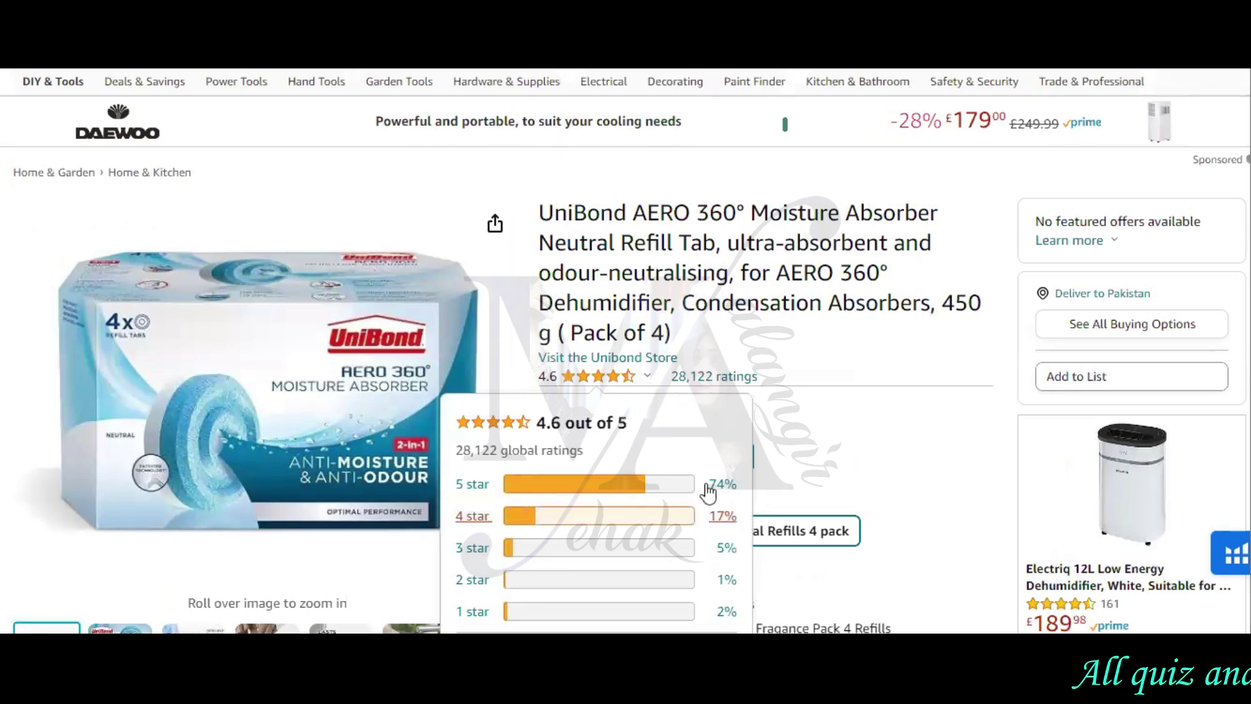
pyautogui.moveTo(340, 628)
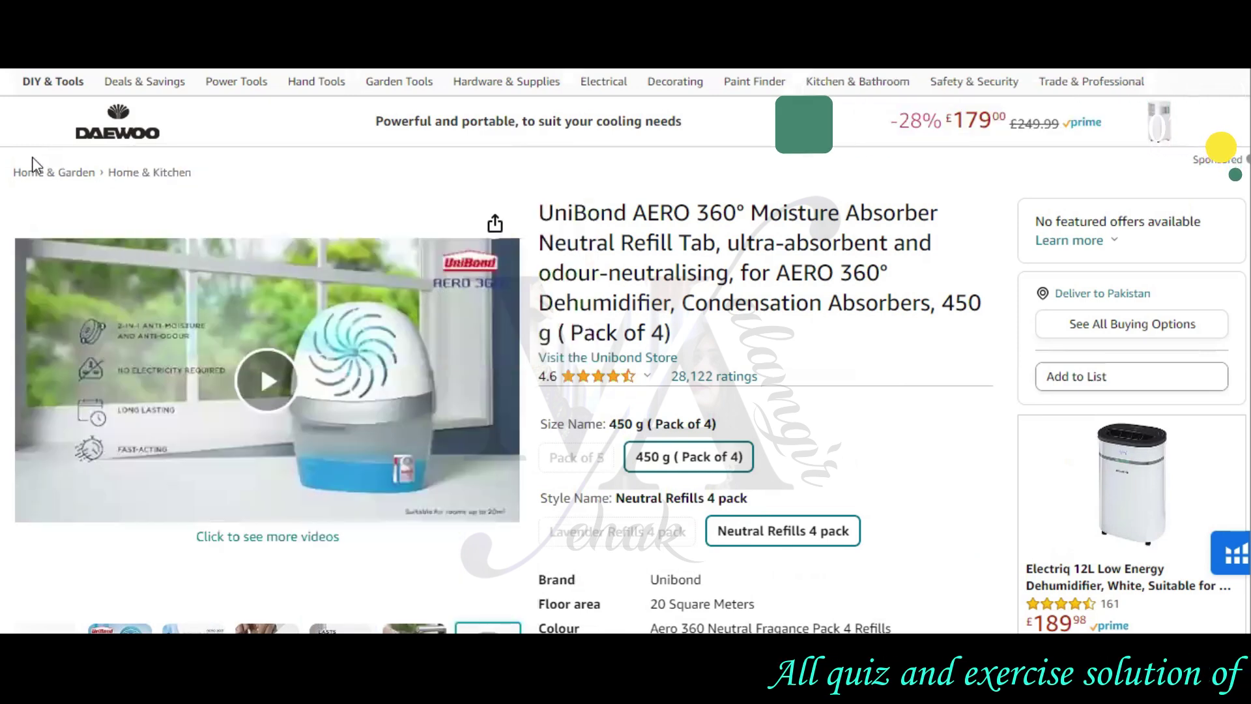
pyautogui.press('super+shift+s')
pyautogui.moveTo(535, 182); pyautogui.dragTo(1001, 565)
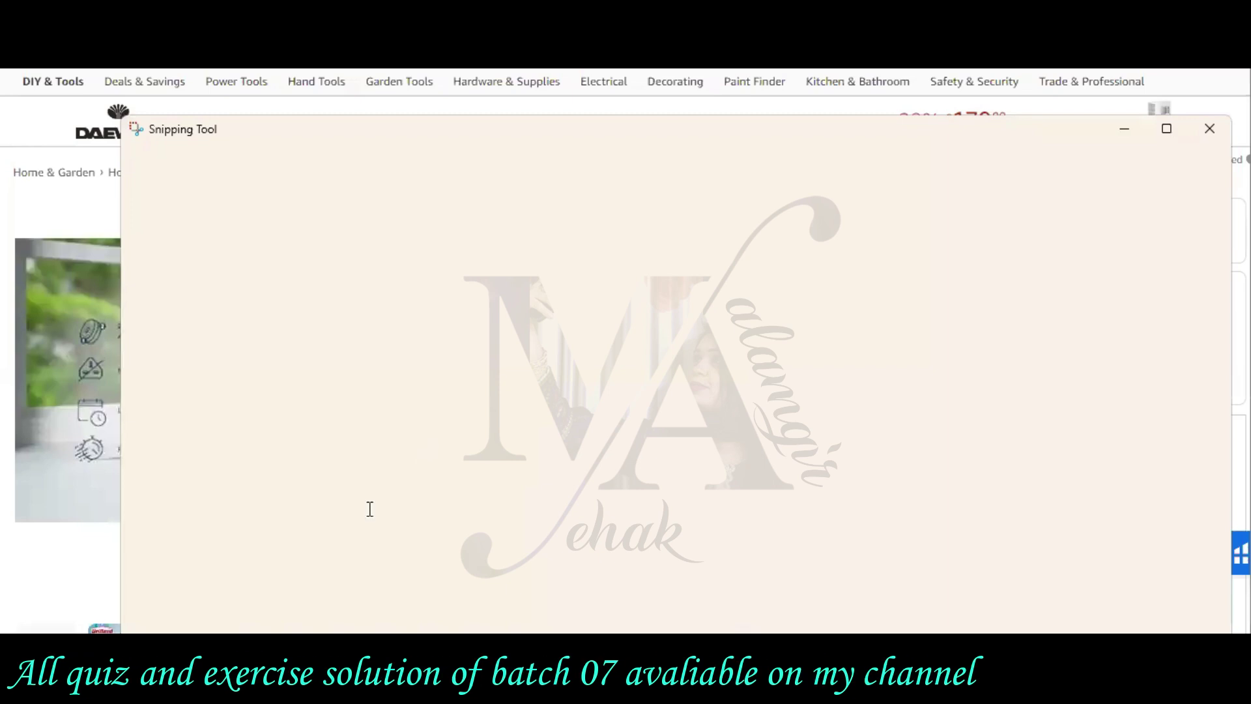
pyautogui.hotkey('alt', 'Tab')
pyautogui.hotkey('ctrl', 'v')
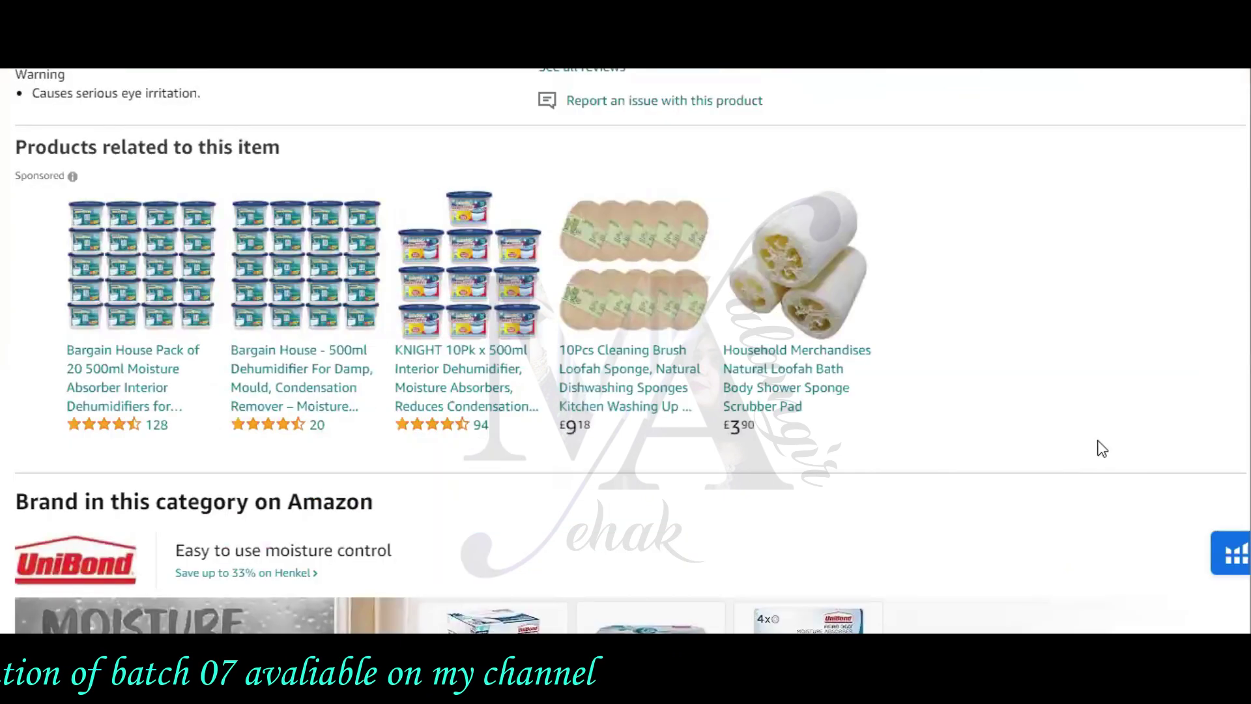
# Examine the UniBond product page's manufacturer description, comparison table, product information and customer reviews.
pyautogui.scroll(-5, 1099, 449)
pyautogui.scroll(-15, 1102, 450)
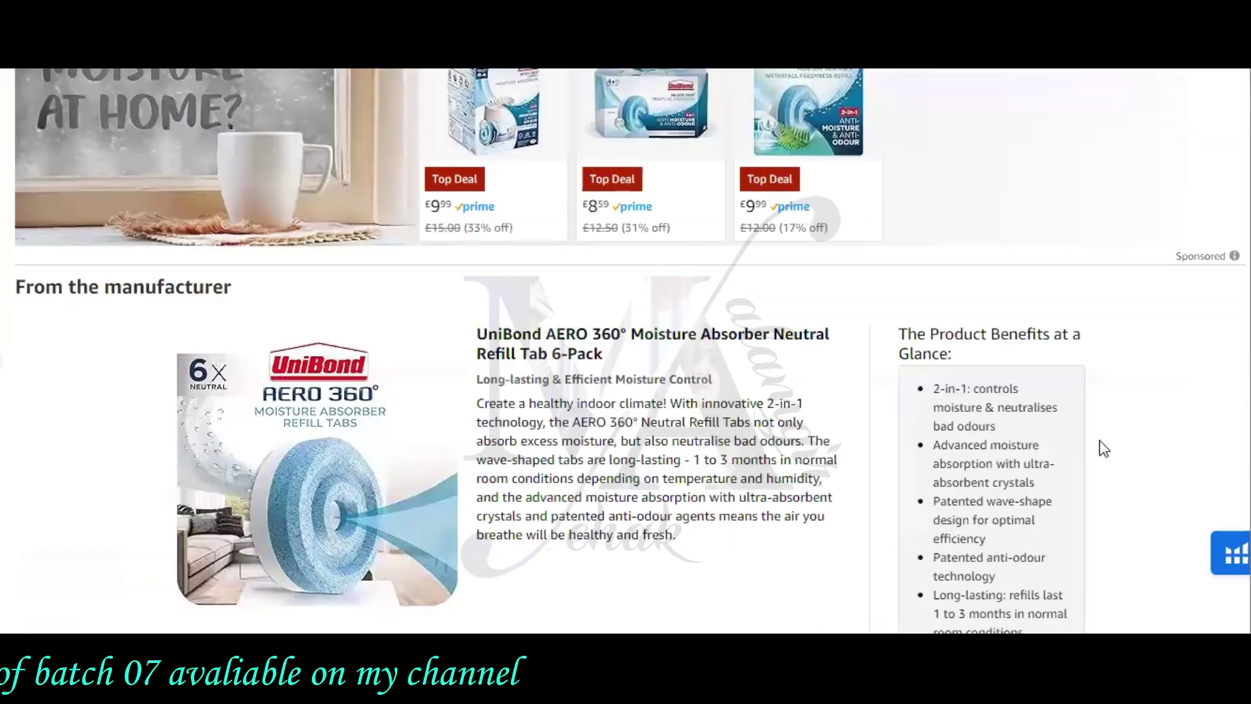
pyautogui.scroll(-8, 1105, 449)
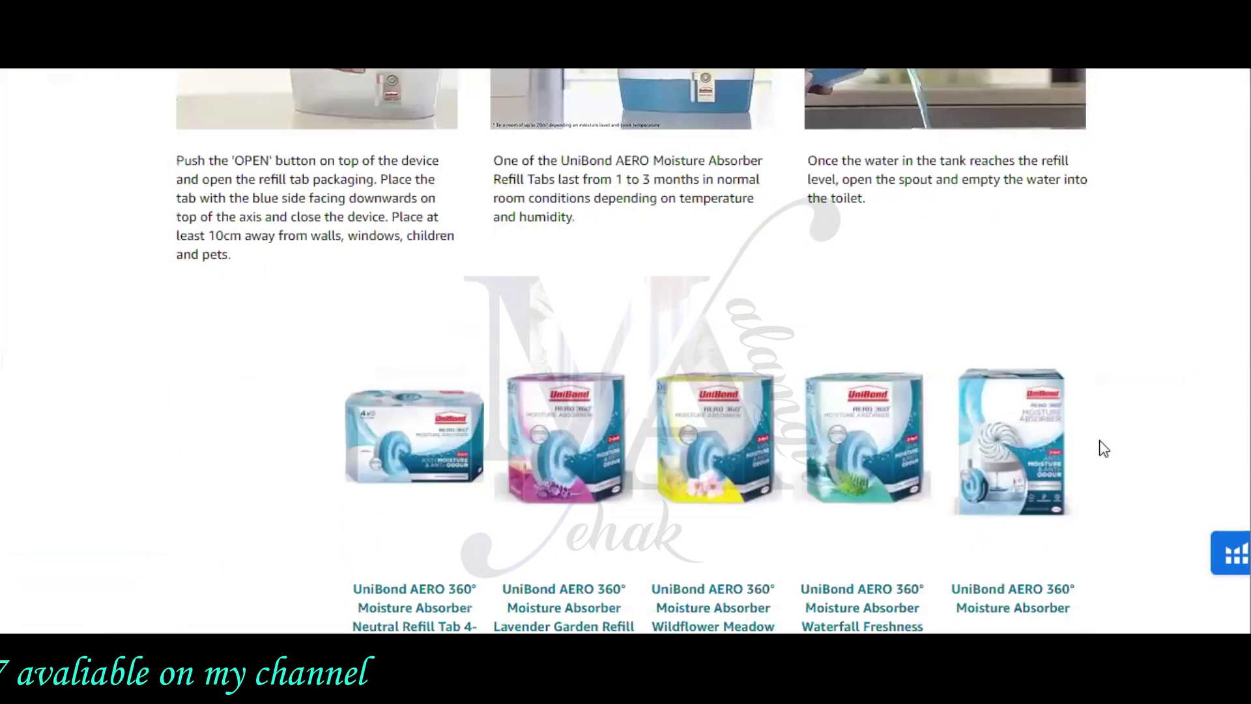
pyautogui.scroll(-15, 1102, 448)
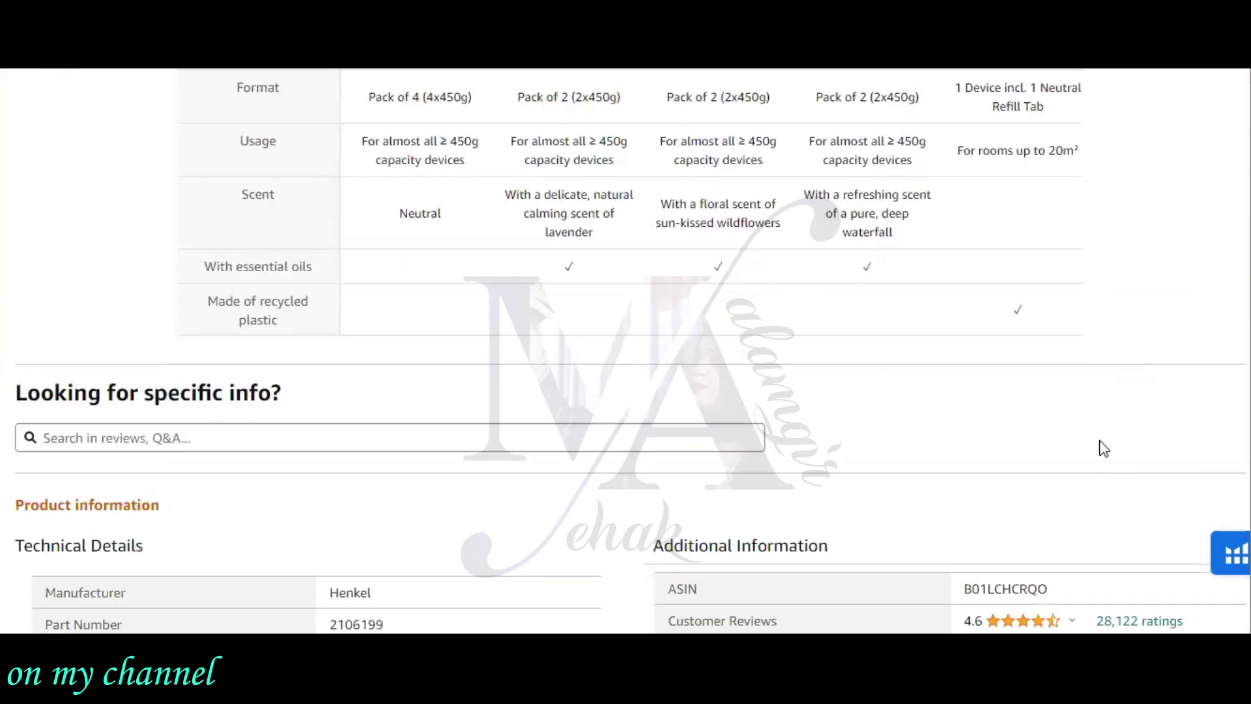
pyautogui.scroll(-15, 1106, 447)
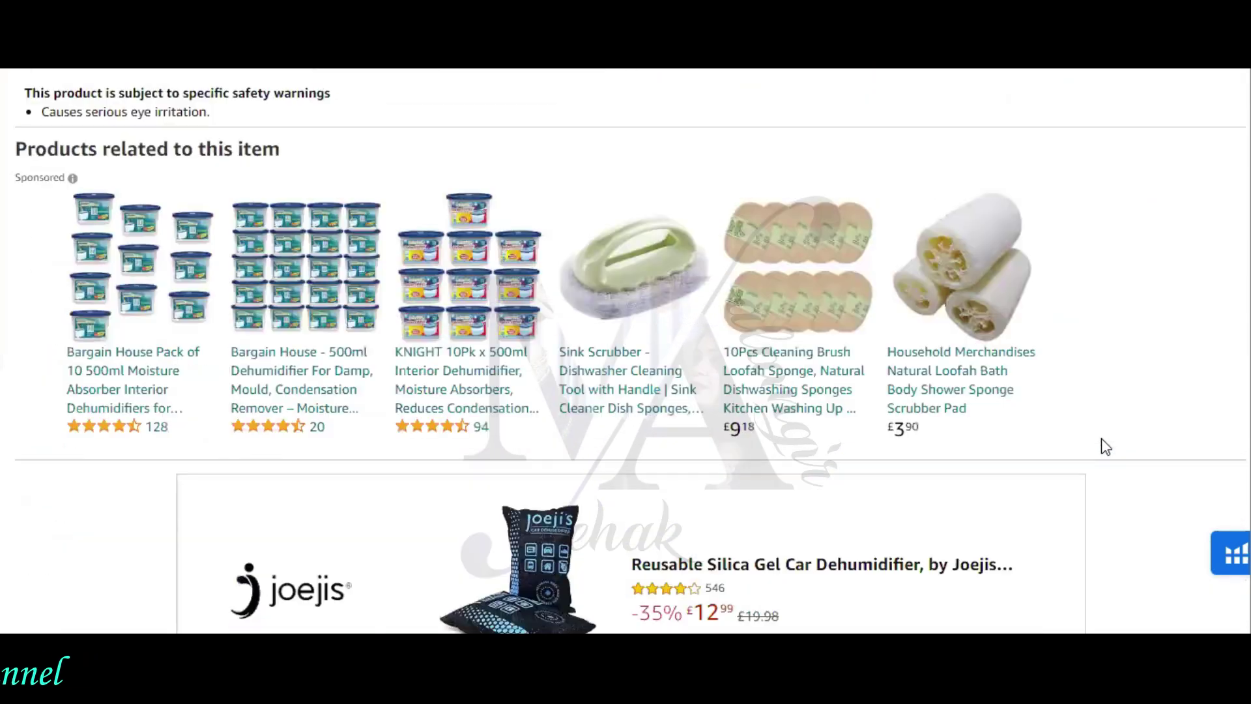
pyautogui.scroll(-6, 1106, 447)
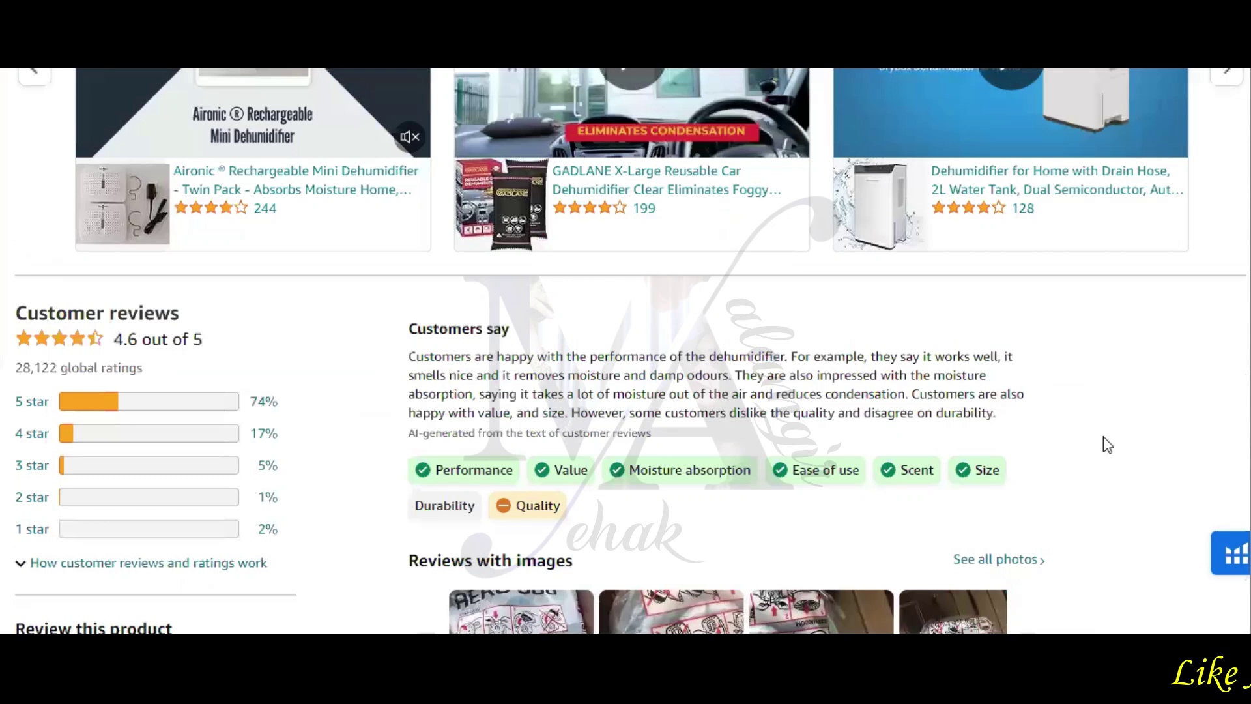
pyautogui.scroll(-2, 1106, 442)
pyautogui.scroll(-4, 1106, 437)
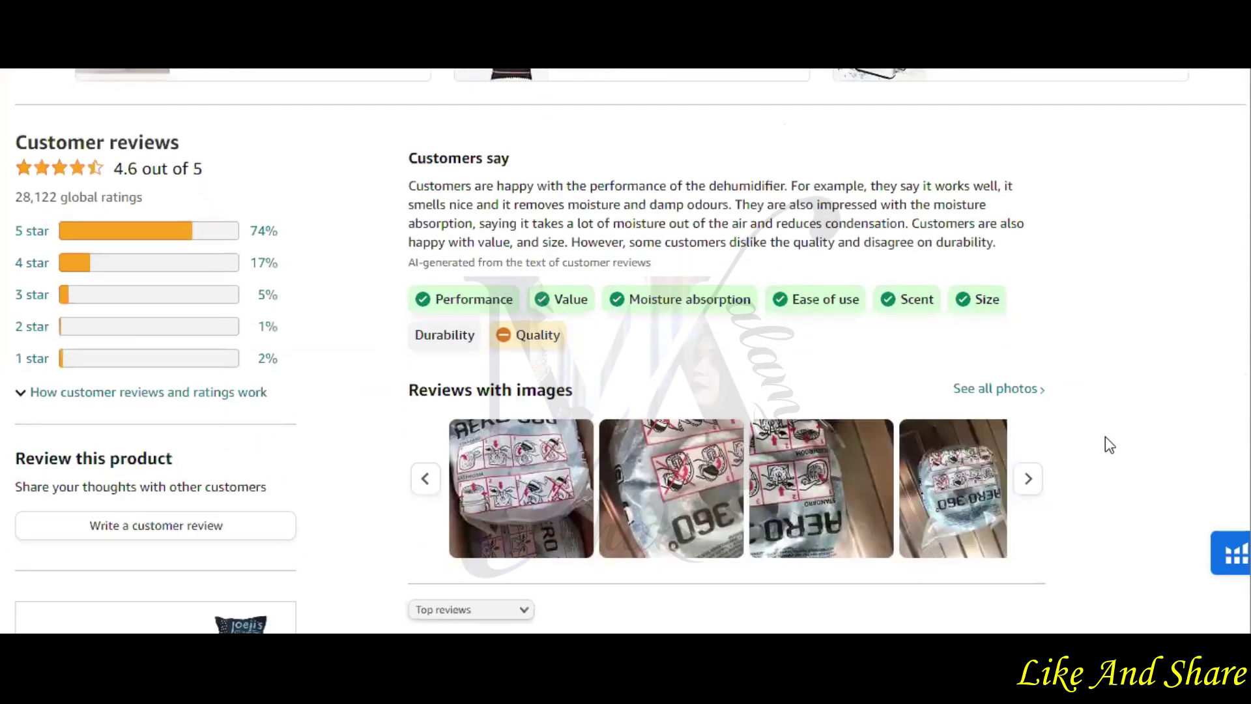
pyautogui.scroll(-4, 1106, 437)
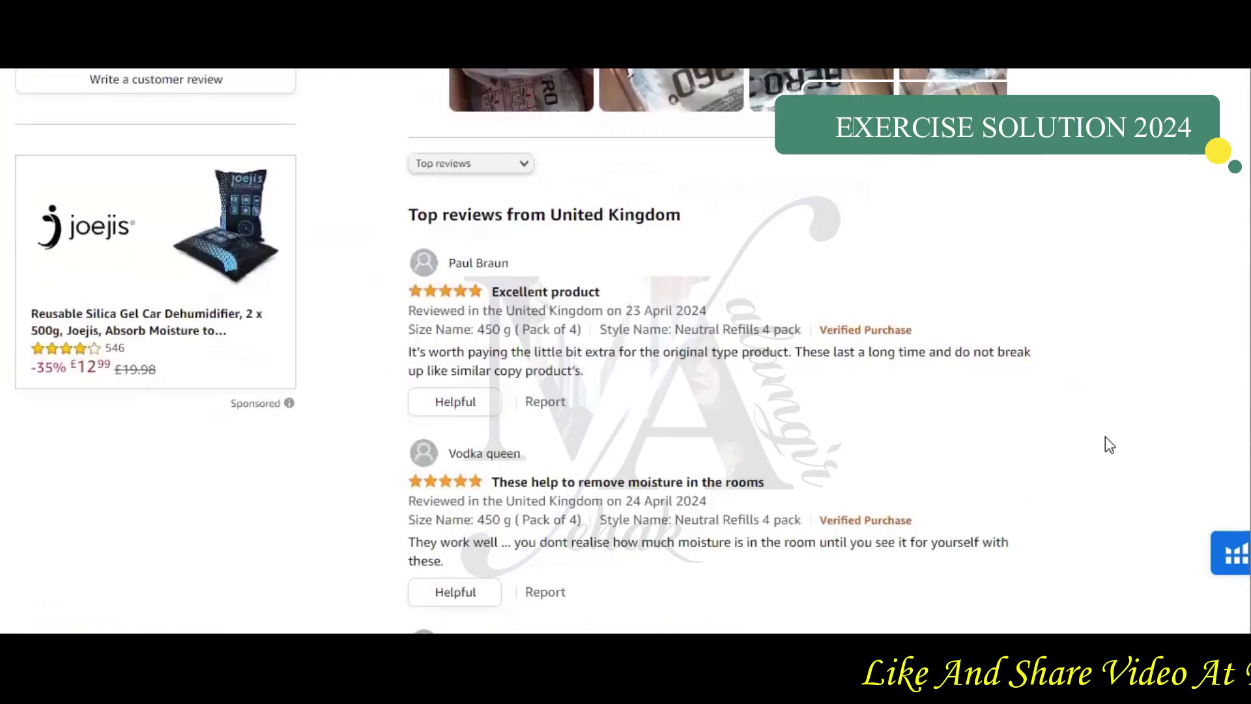
pyautogui.scroll(-4, 1134, 409)
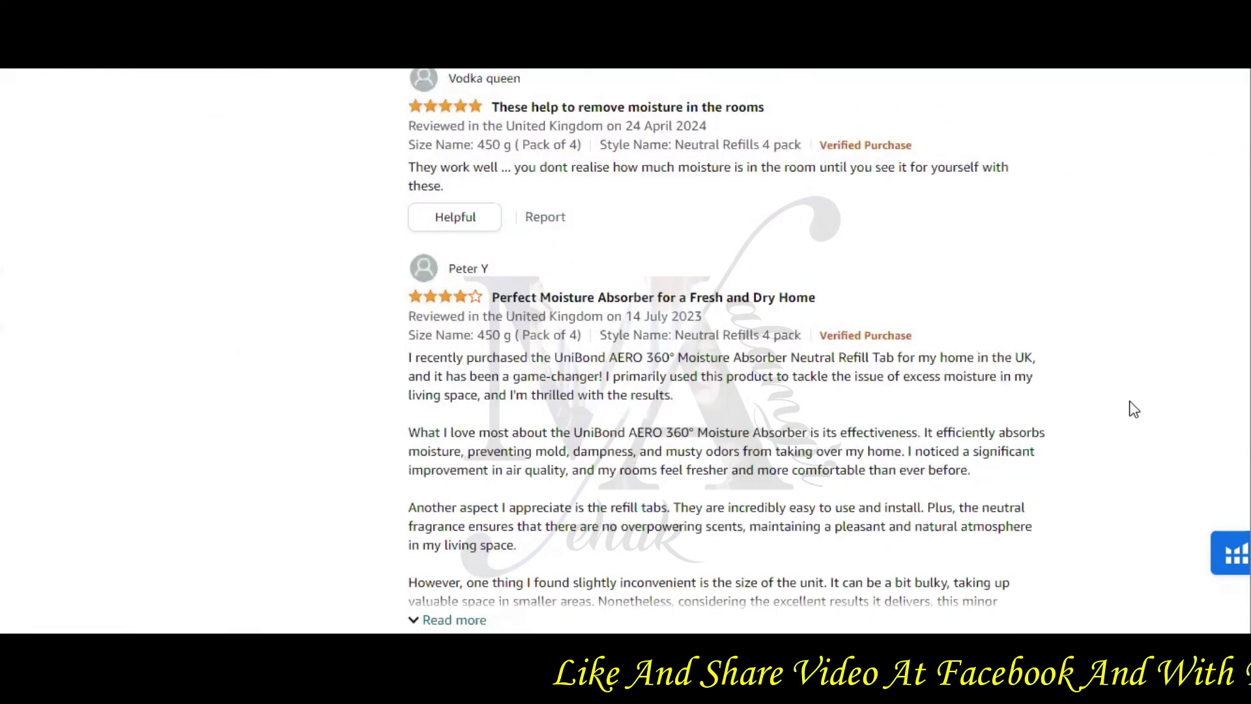
# Snip the second and third top customer reviews and paste the capture below the product screenshot in the Word document.
pyautogui.scroll(1, 1134, 409)
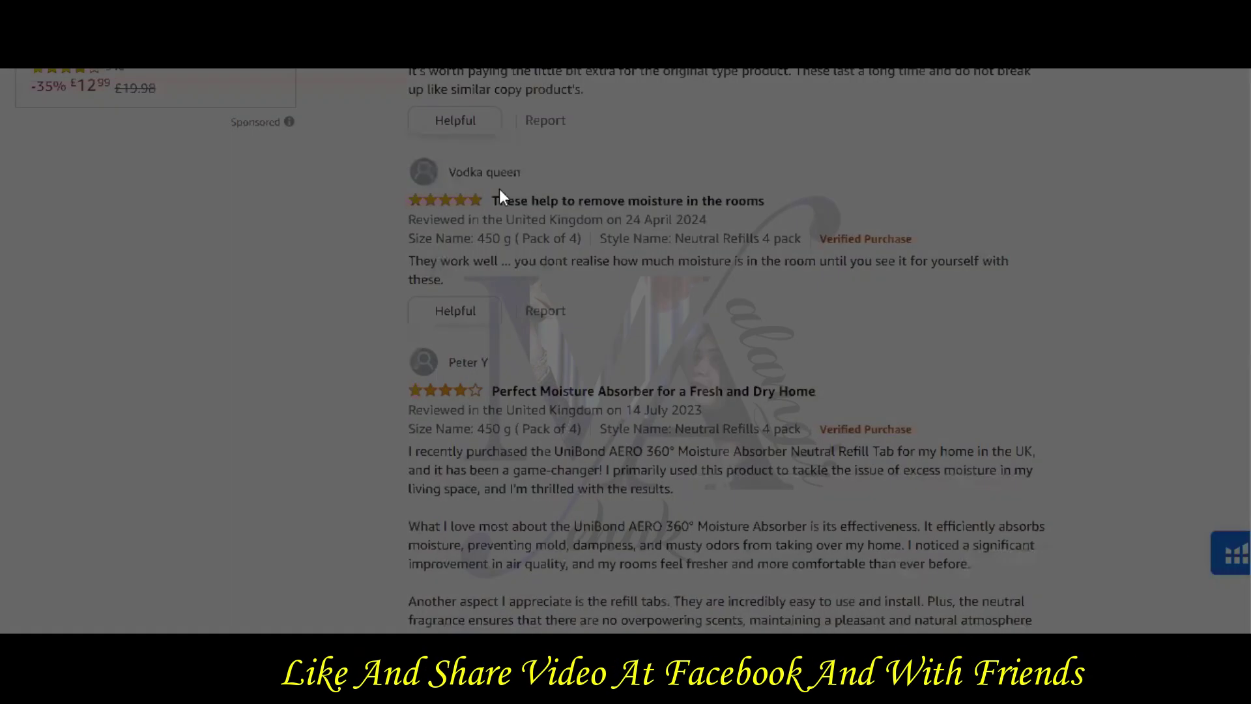
pyautogui.moveTo(383, 144); pyautogui.dragTo(1092, 590)
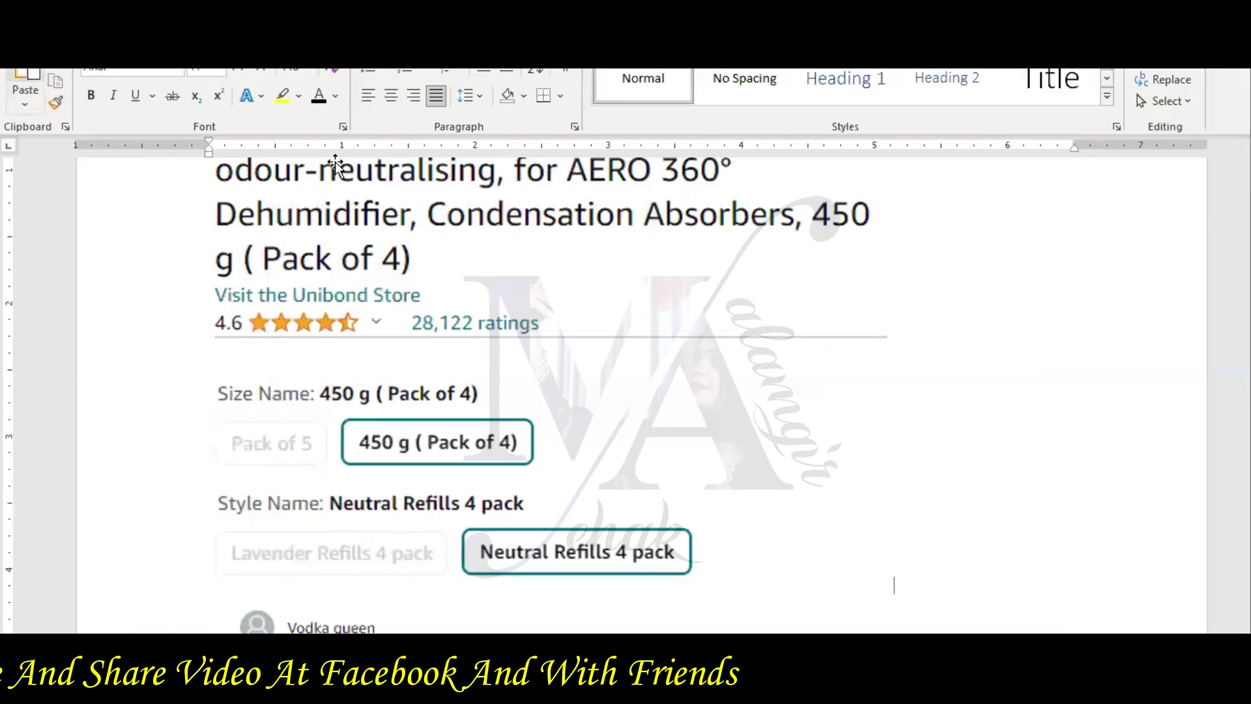
pyautogui.click(26, 85)
pyautogui.scroll(1, 642, 391)
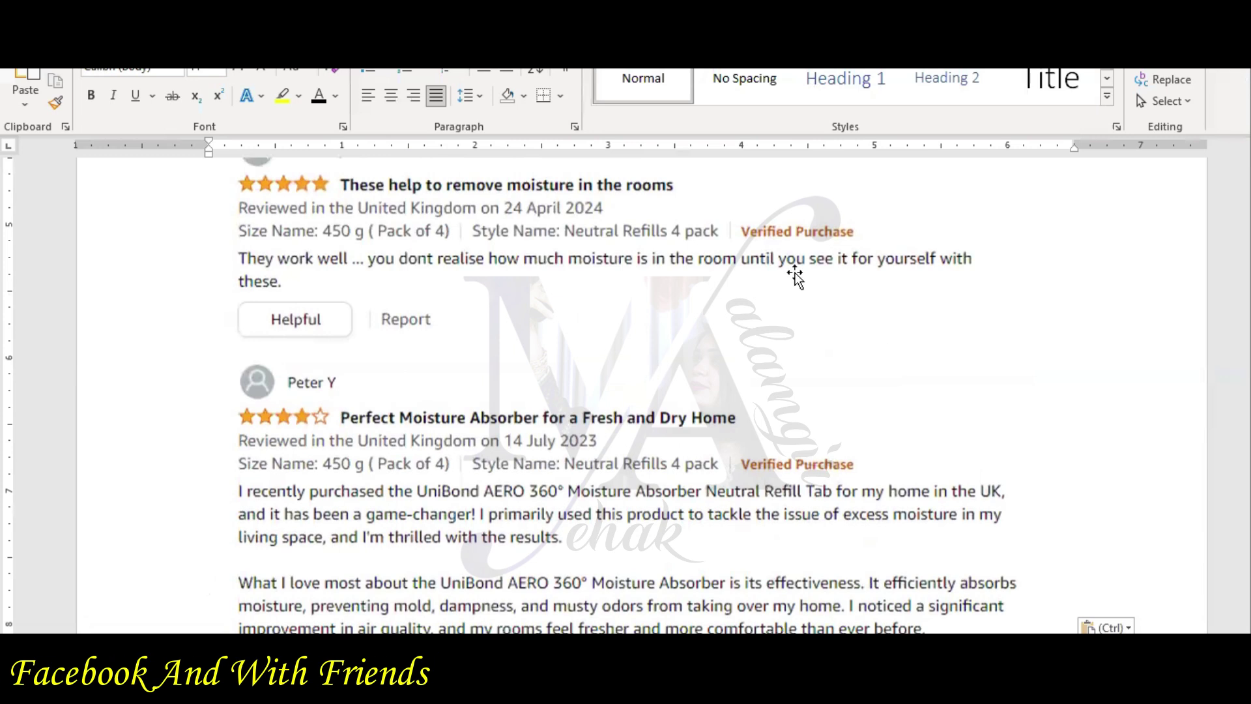
pyautogui.scroll(8, 795, 277)
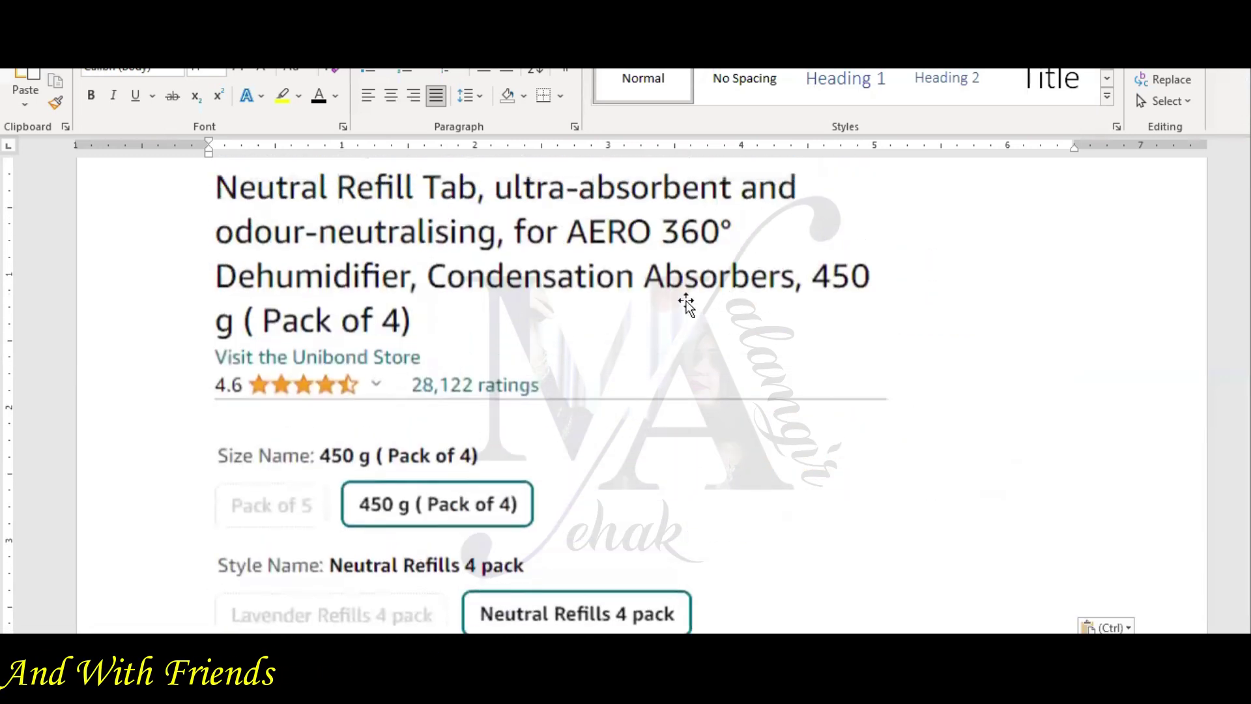
pyautogui.scroll(1, 794, 382)
pyautogui.scroll(-11, 857, 404)
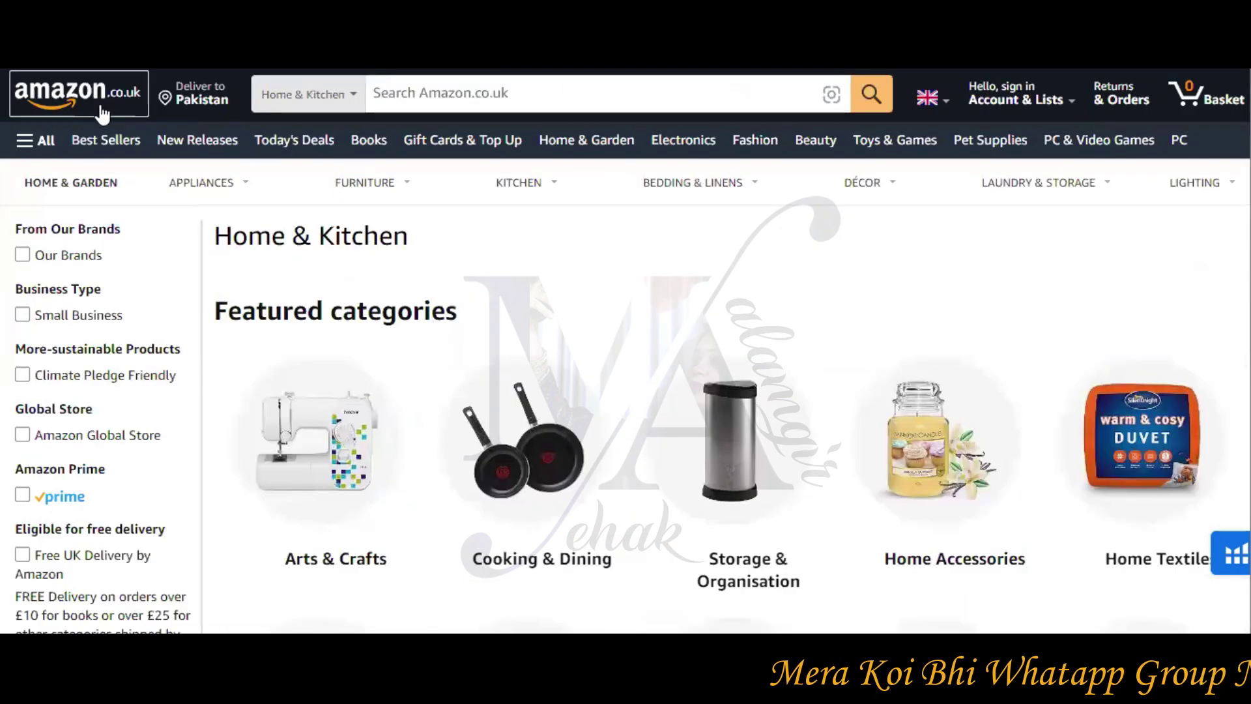
# Return the store to its homepage and place the cursor below the Task 2 question in the Word document.
pyautogui.click(105, 114)
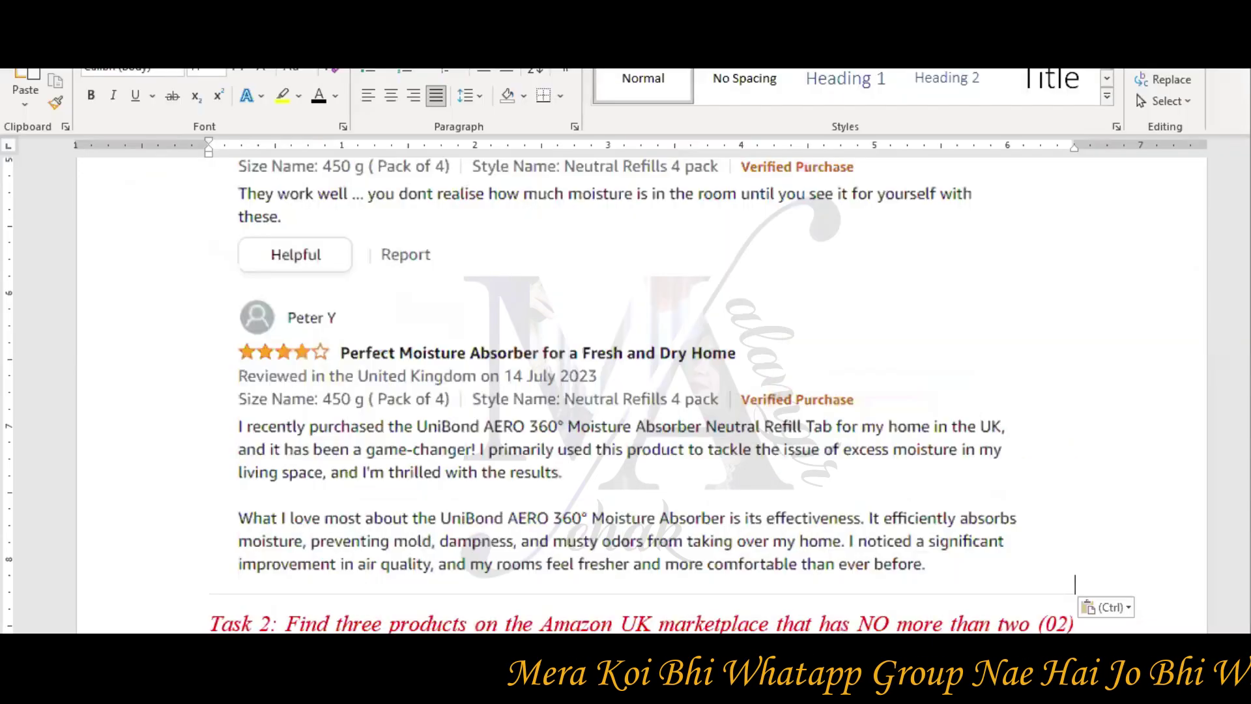
pyautogui.scroll(-5, 642, 326)
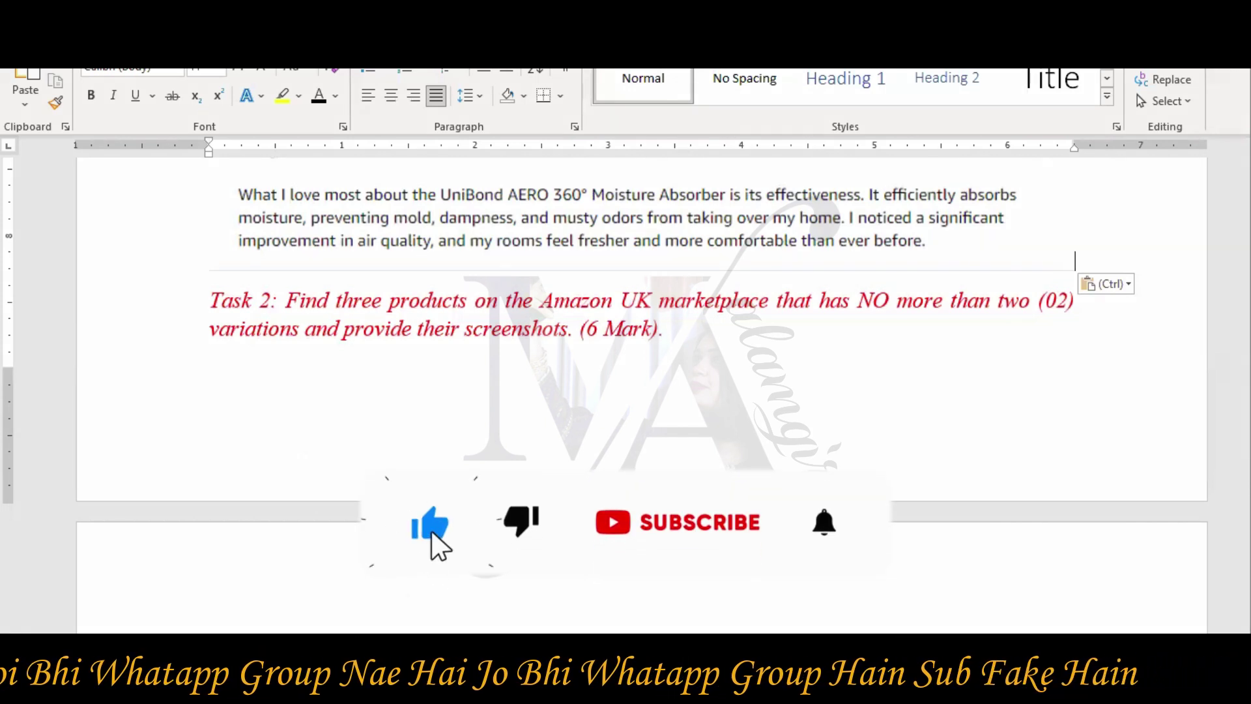
pyautogui.scroll(-1, 642, 326)
pyautogui.click(211, 603)
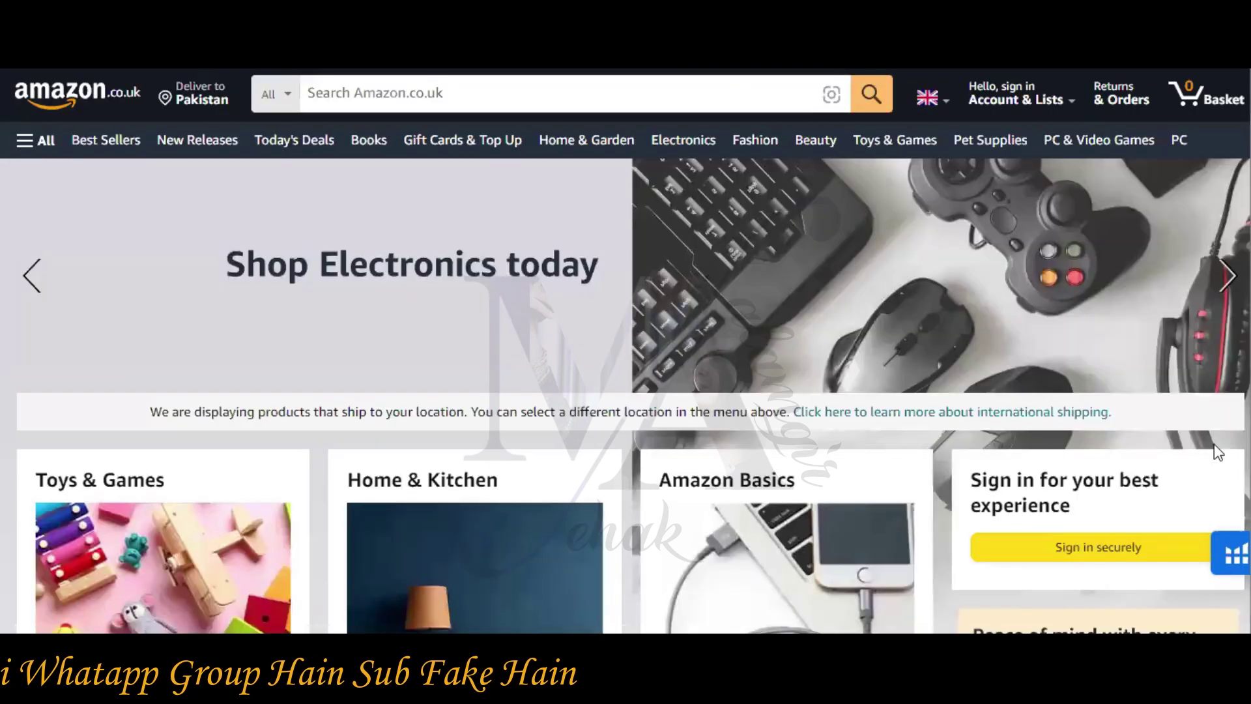
# Open the Home & Kitchen department, browse its featured categories, and open Cooking & Dining and Kitchen & Home Appliances from them.
pyautogui.scroll(-4, 1216, 450)
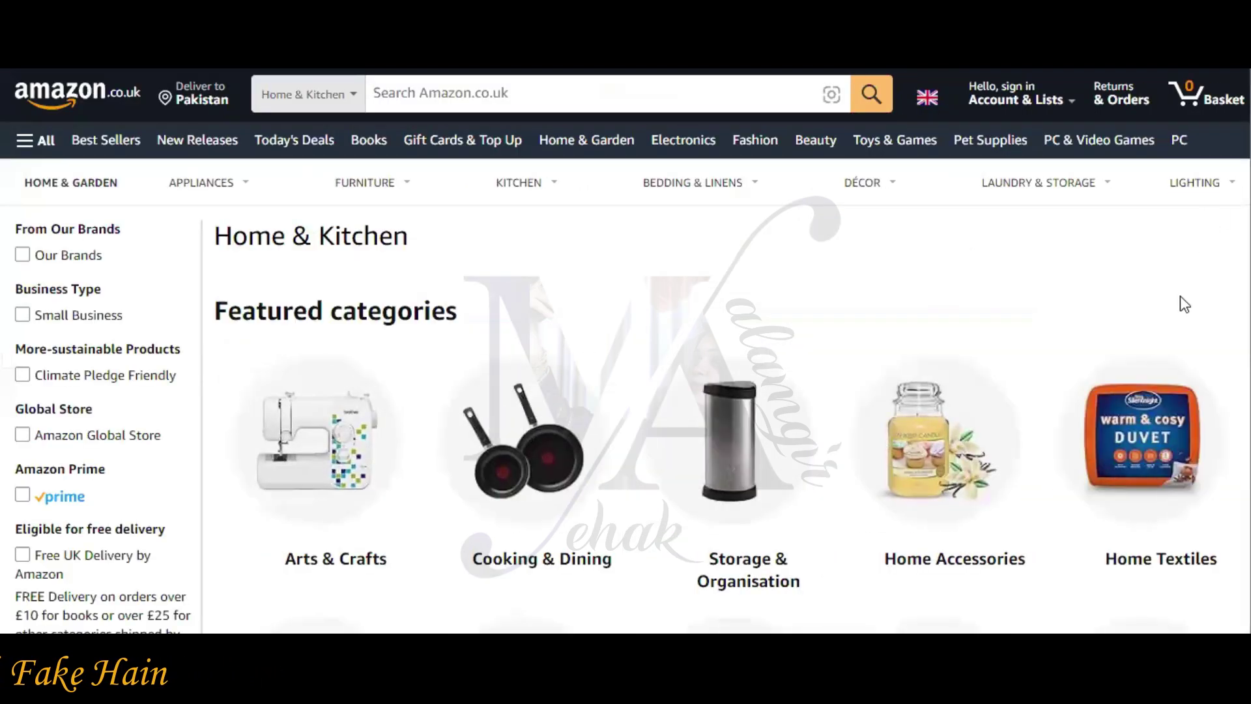
pyautogui.scroll(-2, 1182, 301)
pyautogui.moveTo(1191, 320)
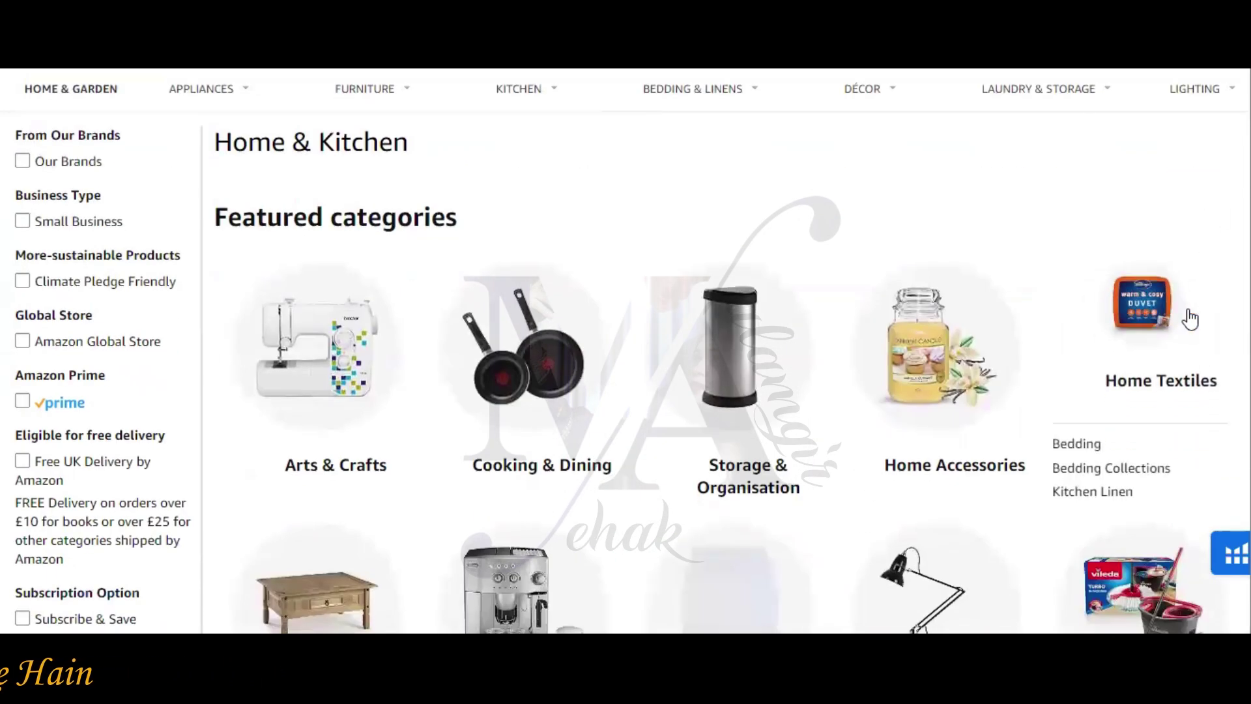
pyautogui.scroll(-1, 1191, 320)
pyautogui.rightClick(590, 242)
pyautogui.press('Escape')
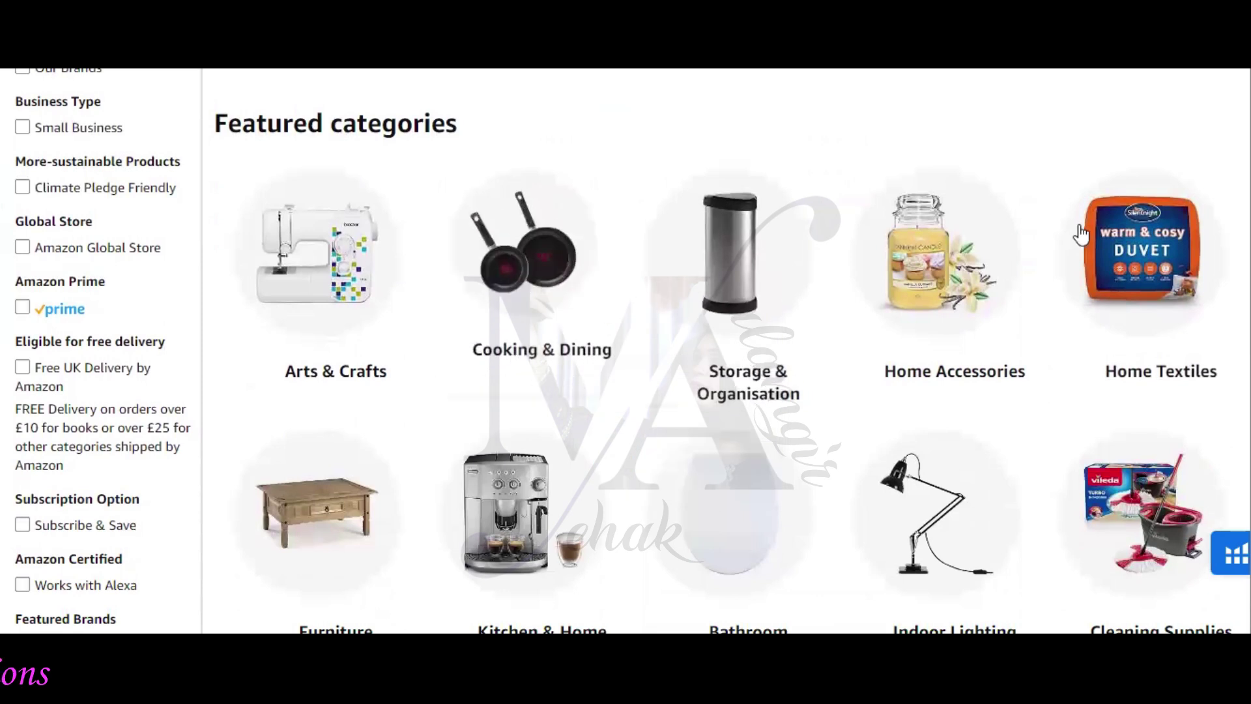
pyautogui.scroll(-2, 1218, 244)
pyautogui.moveTo(547, 435)
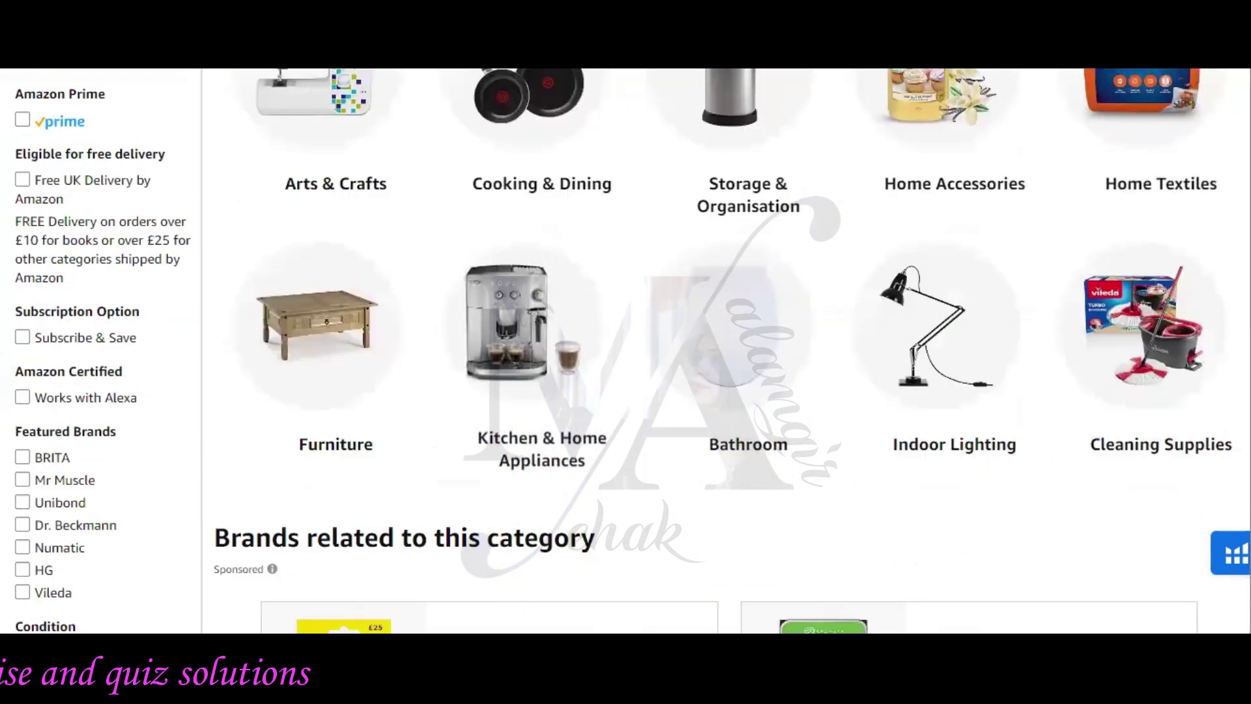
pyautogui.scroll(-3, 752, 366)
pyautogui.scroll(-6, 727, 352)
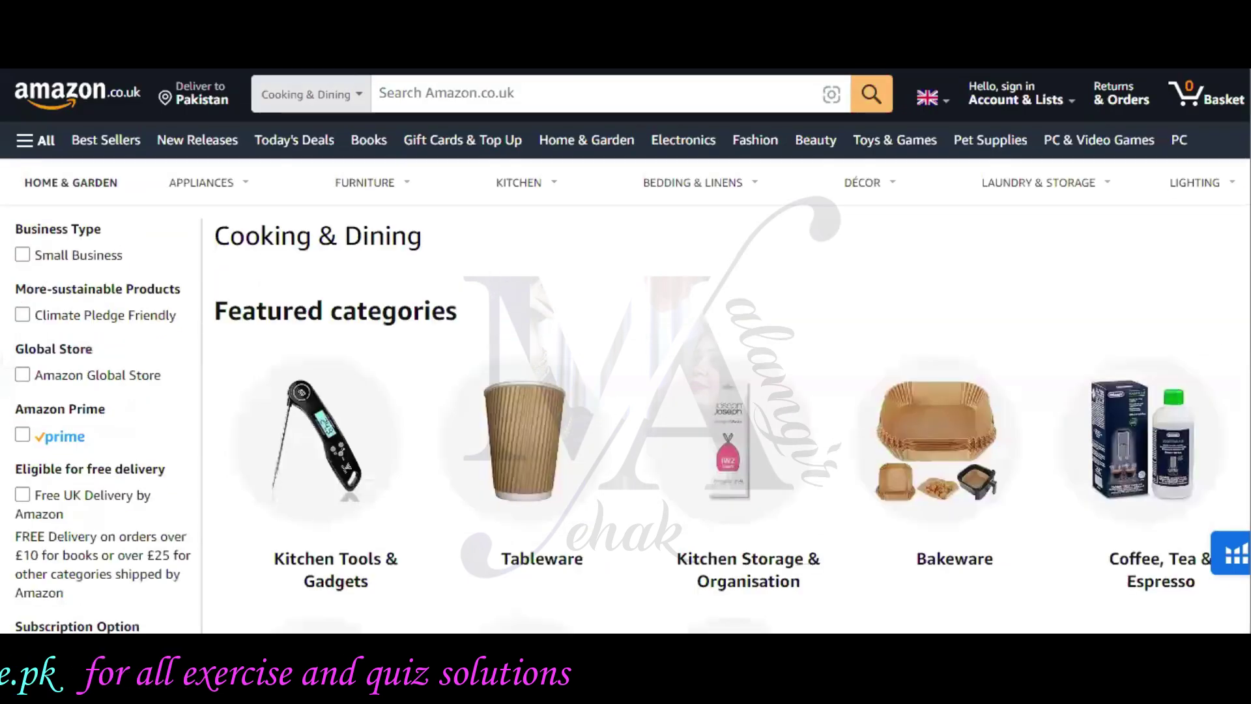
# Look through the Cooking & Dining and Kitchen & Home Appliances category pages, and bring up the Cookware results.
pyautogui.scroll(-9, 726, 352)
pyautogui.scroll(-3, 364, 411)
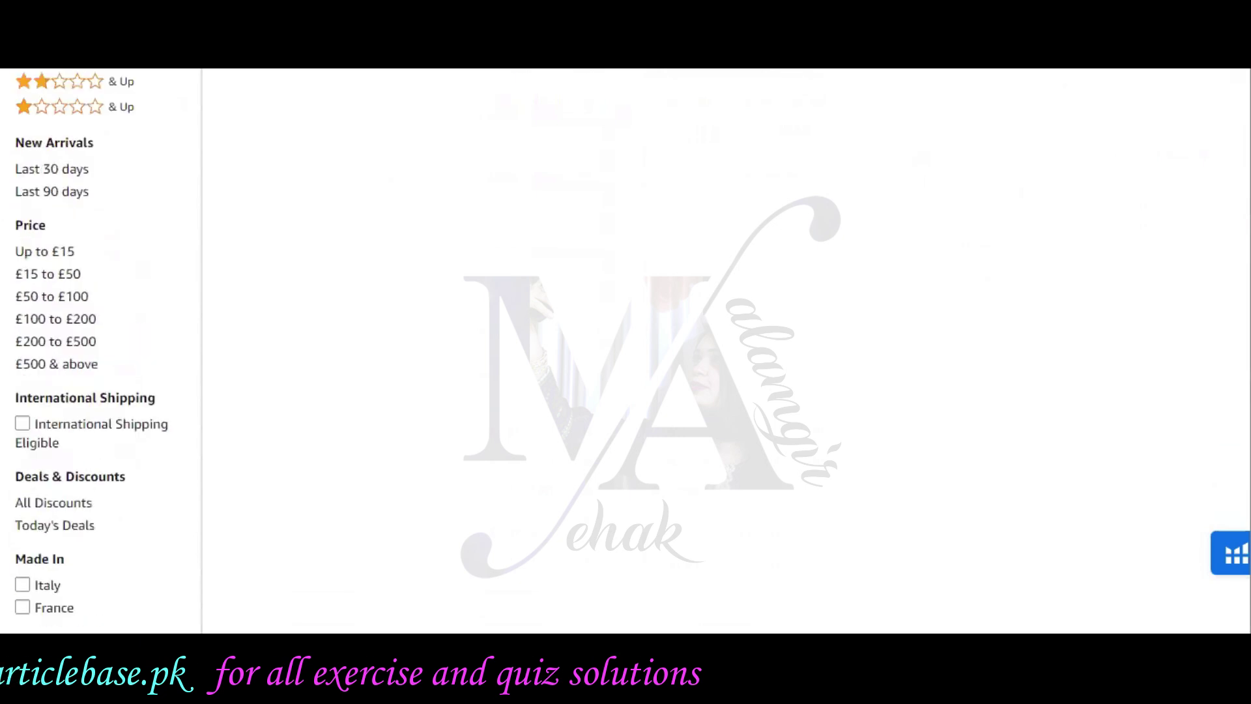
pyautogui.scroll(6, 363, 411)
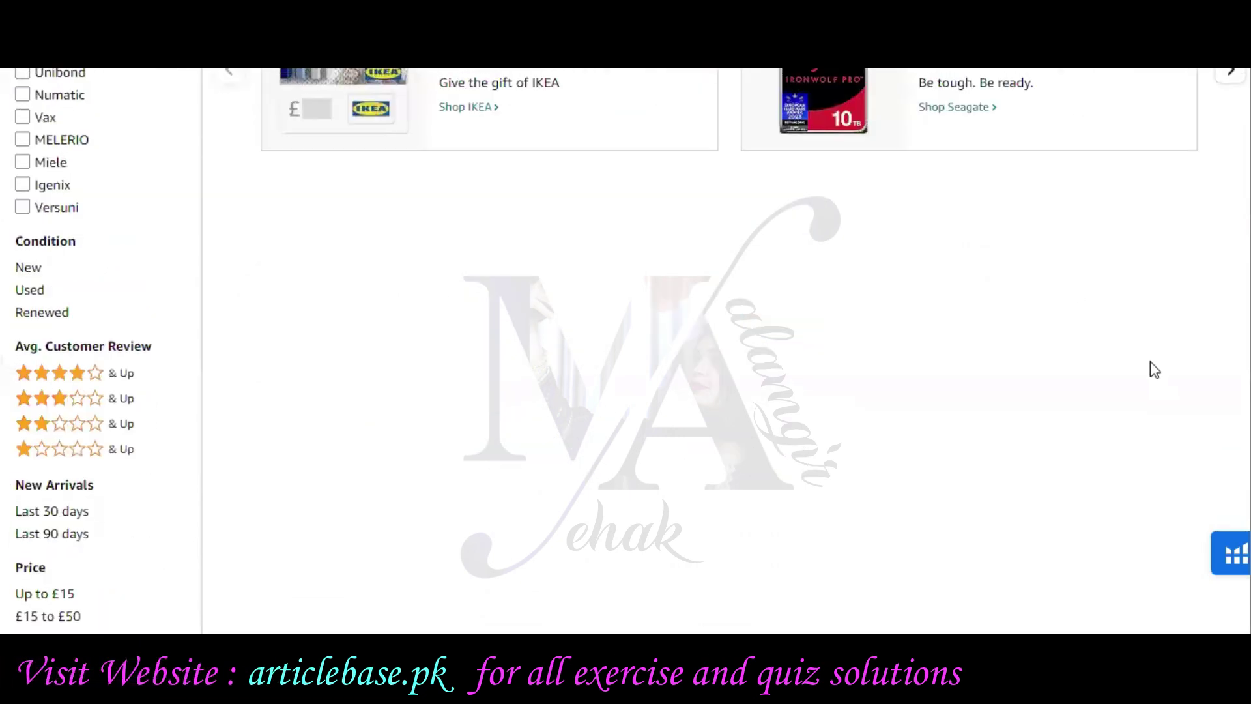
pyautogui.scroll(10, 1148, 365)
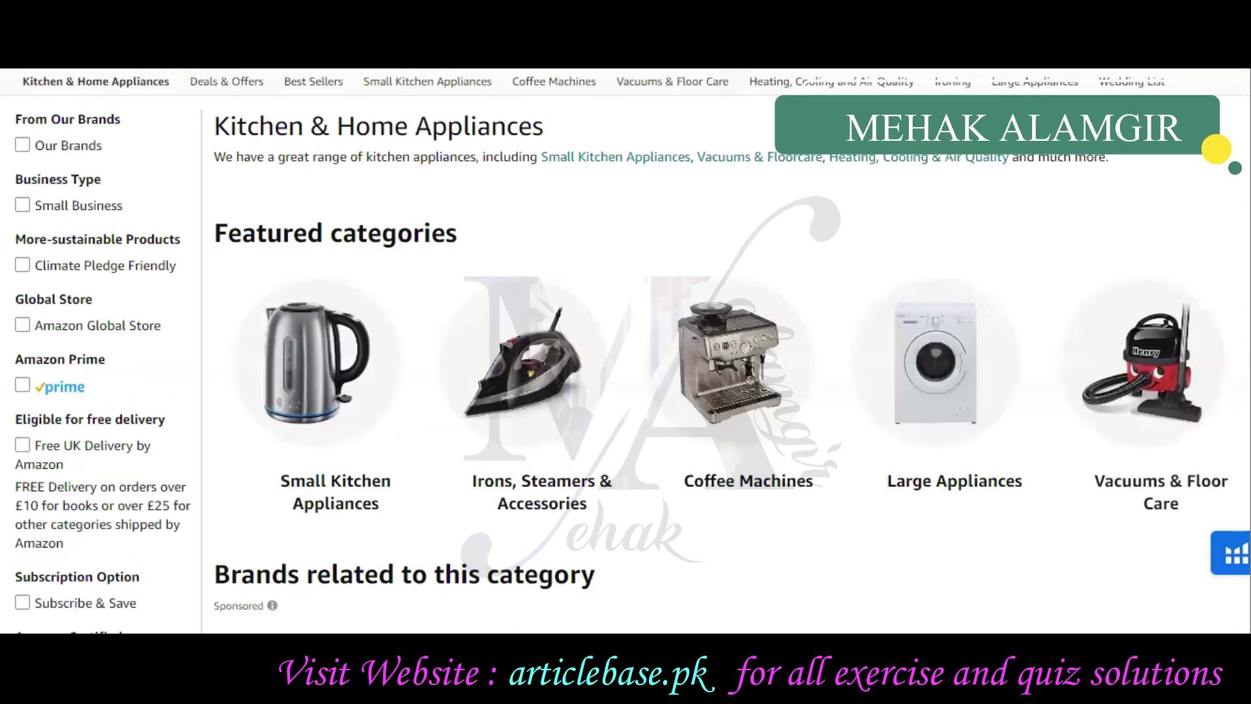
pyautogui.moveTo(522, 425)
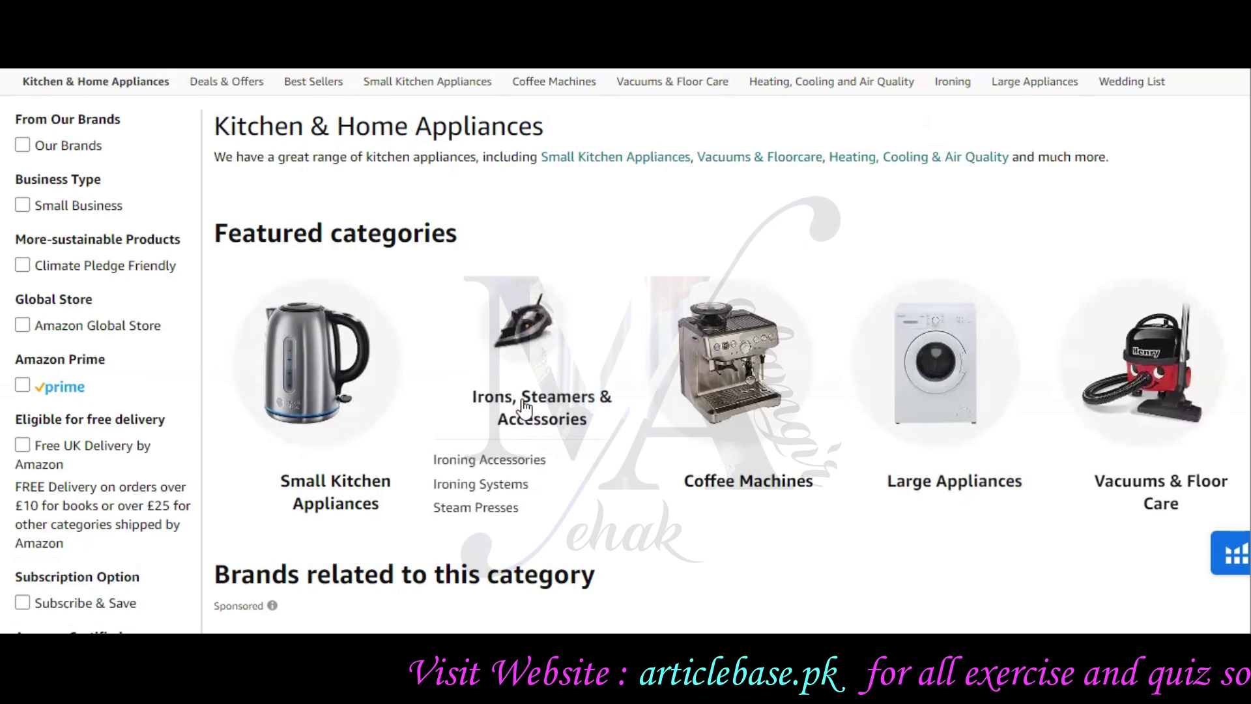
pyautogui.click(524, 406)
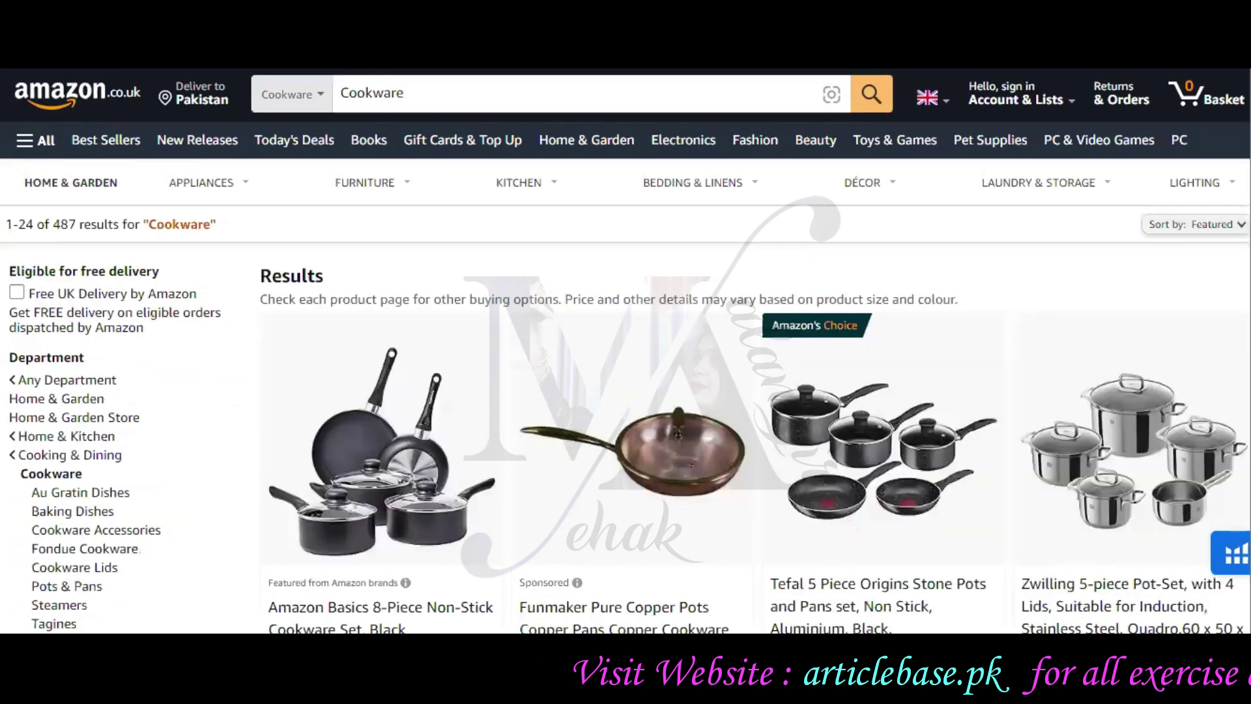
# Browse the first cookware results and open the Ninja Extended Life 5-Piece Ceramic Cookware Set in its own tab.
pyautogui.scroll(-3, 626, 378)
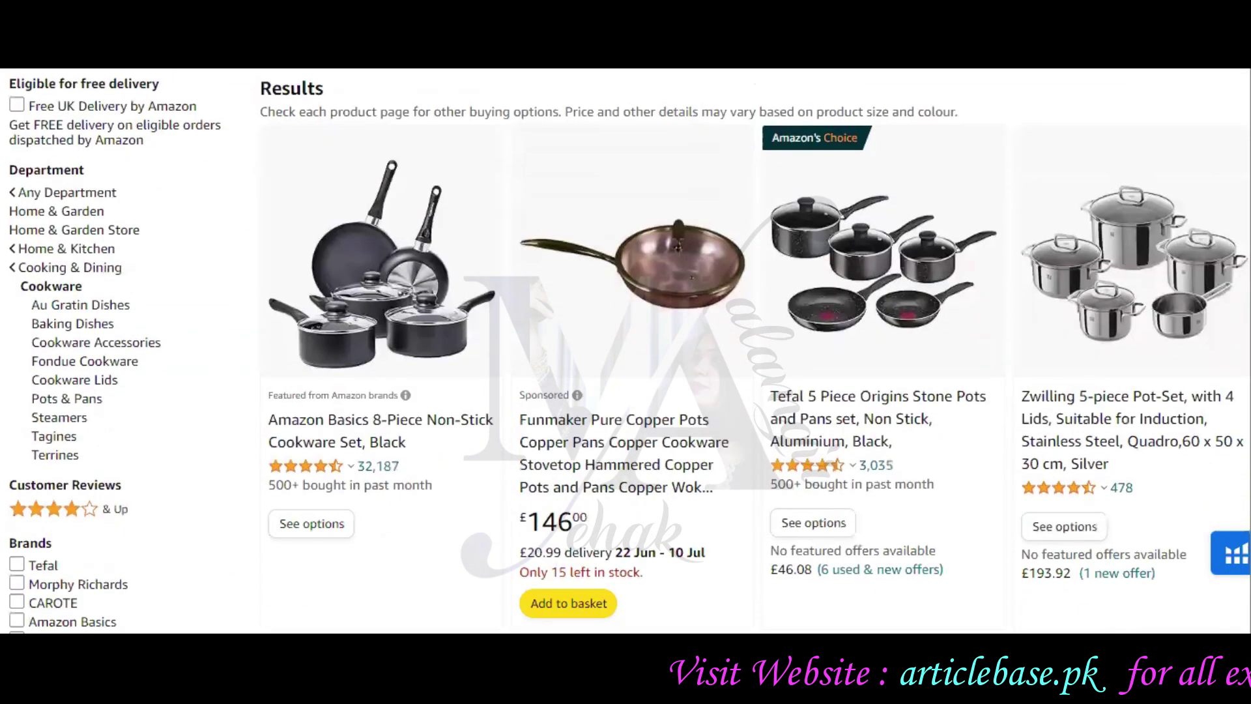
pyautogui.scroll(-6, 939, 387)
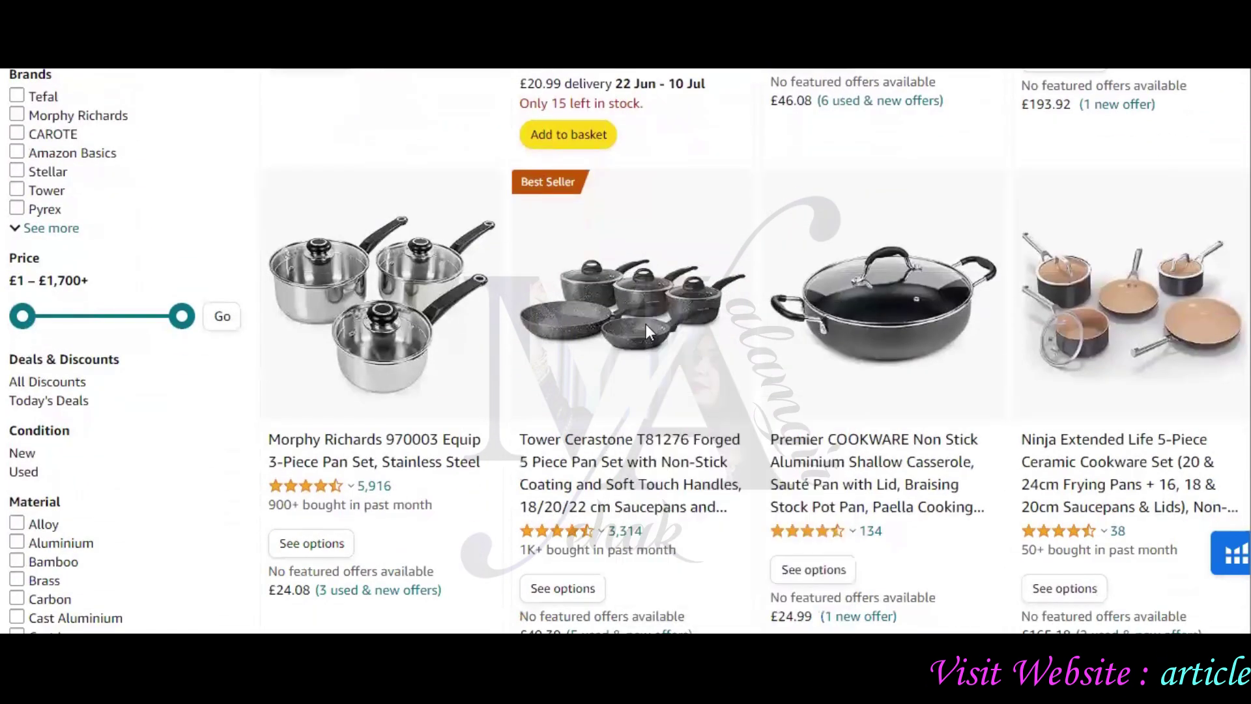
pyautogui.rightClick(1082, 288)
pyautogui.click(1057, 307)
pyautogui.scroll(-6, 1050, 326)
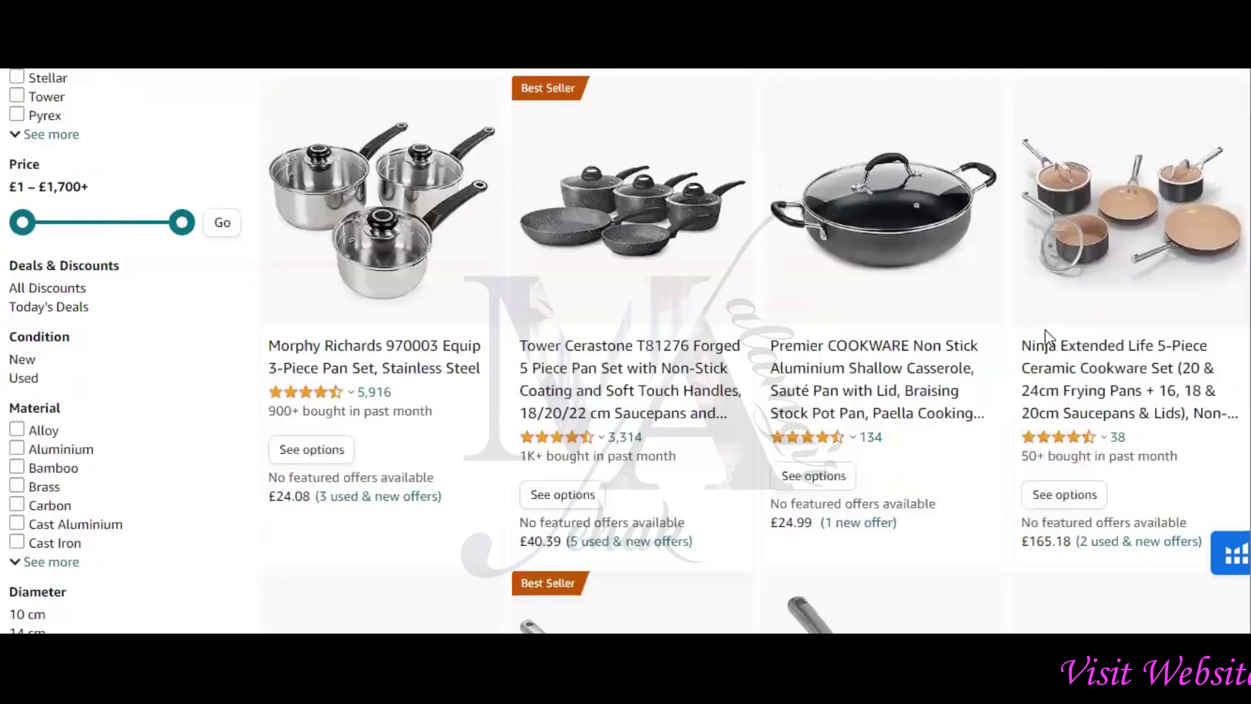
pyautogui.scroll(-1, 1056, 341)
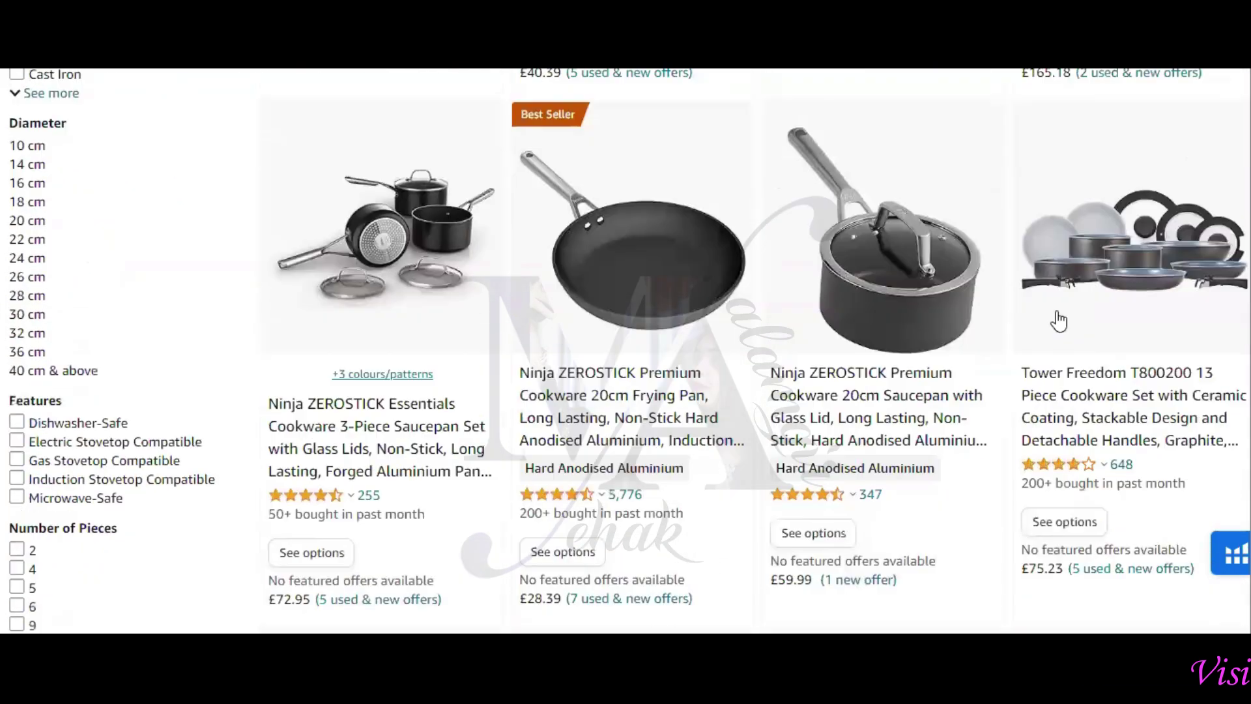
# Browse the remaining cookware results and open the Tefal Jamie Oliver Cook's Classics All in One Pan in its own tab.
pyautogui.scroll(-8, 1028, 364)
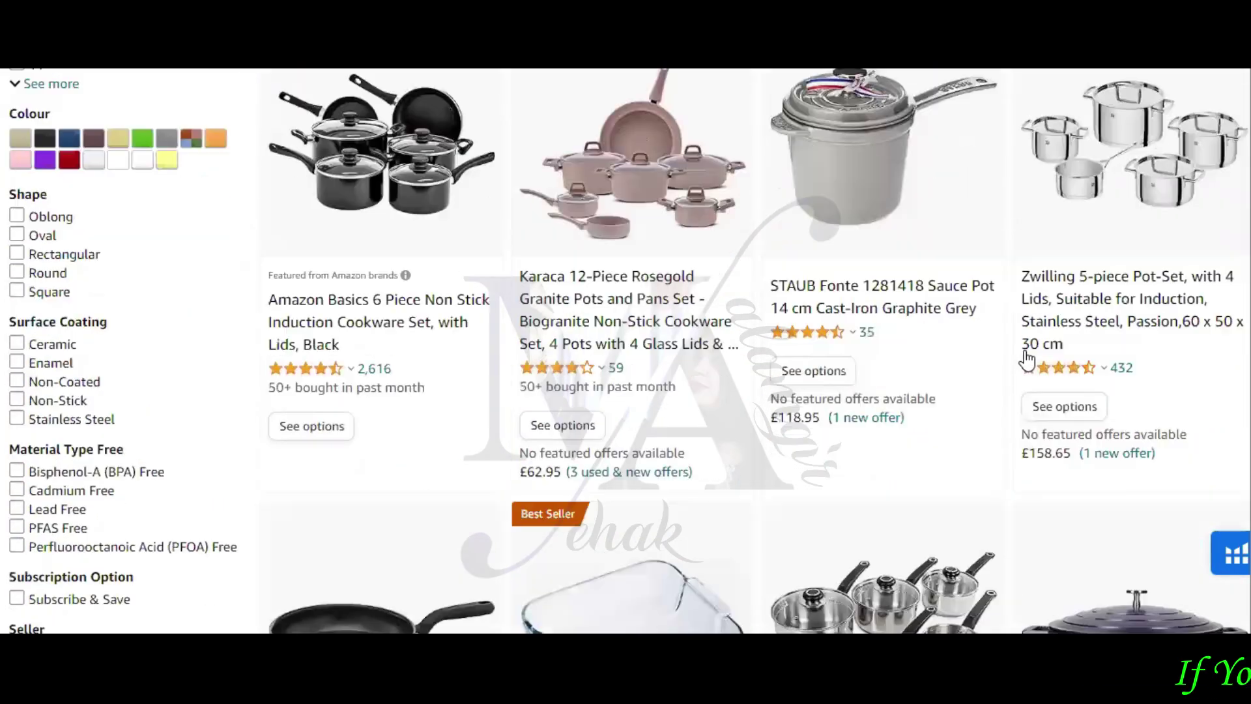
pyautogui.scroll(2, 1028, 357)
pyautogui.scroll(-6, 1030, 356)
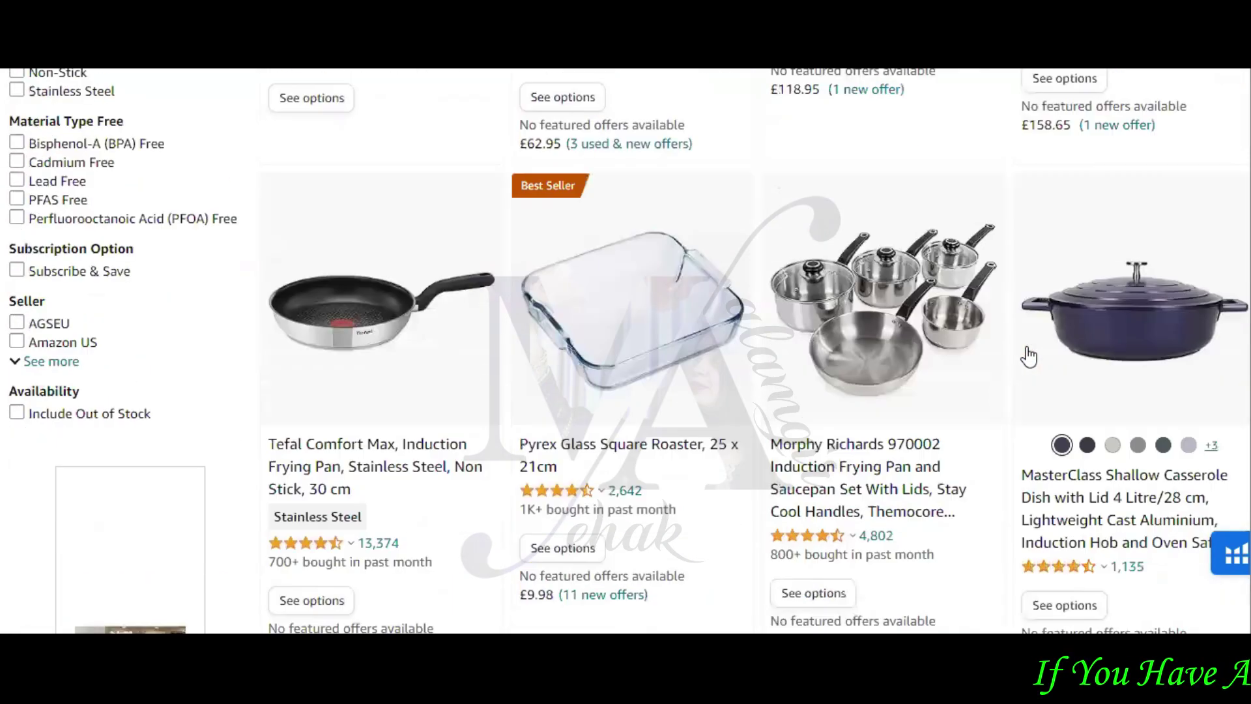
pyautogui.scroll(-2, 1031, 357)
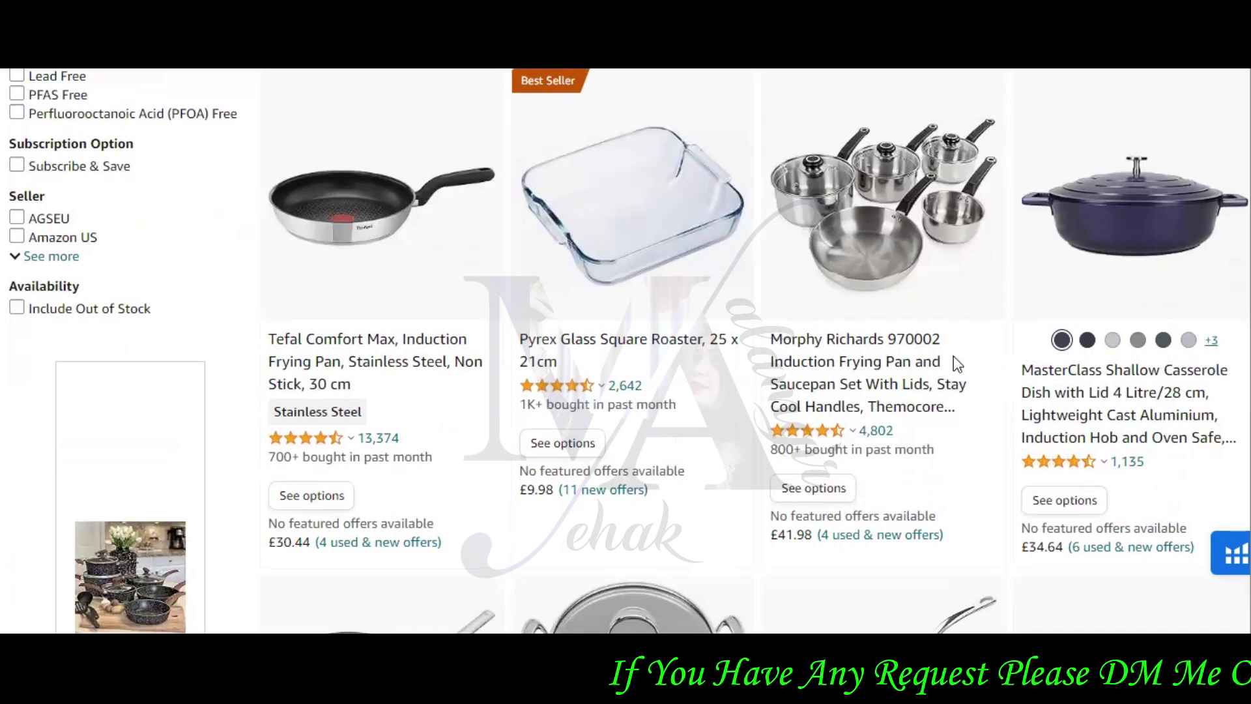
pyautogui.scroll(-6, 958, 352)
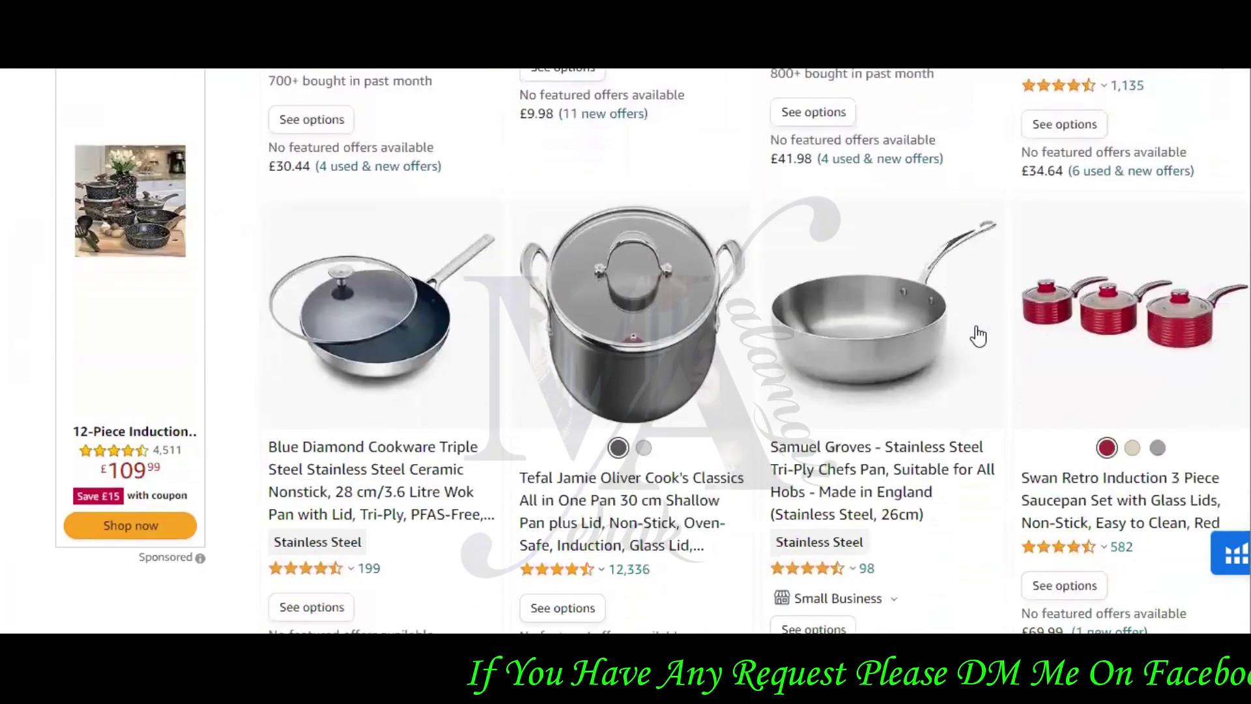
pyautogui.scroll(-2, 979, 337)
pyautogui.rightClick(614, 202)
pyautogui.click(629, 369)
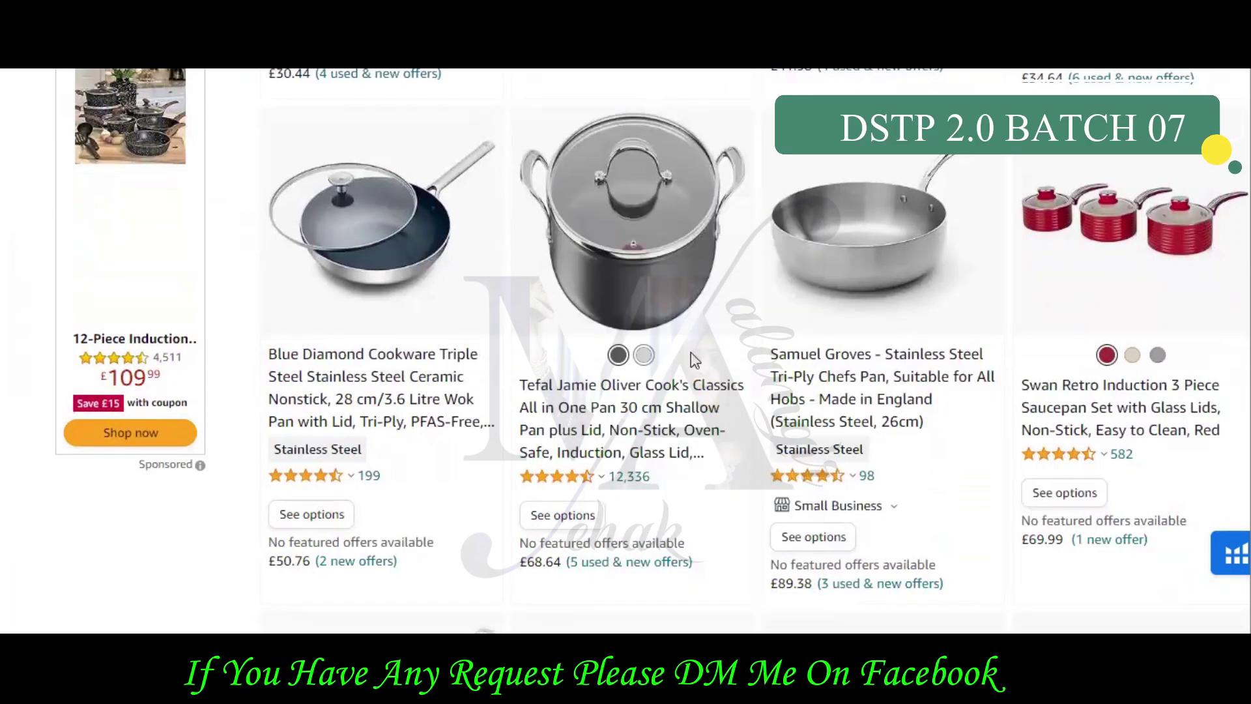
pyautogui.scroll(-6, 694, 360)
pyautogui.scroll(-4, 705, 348)
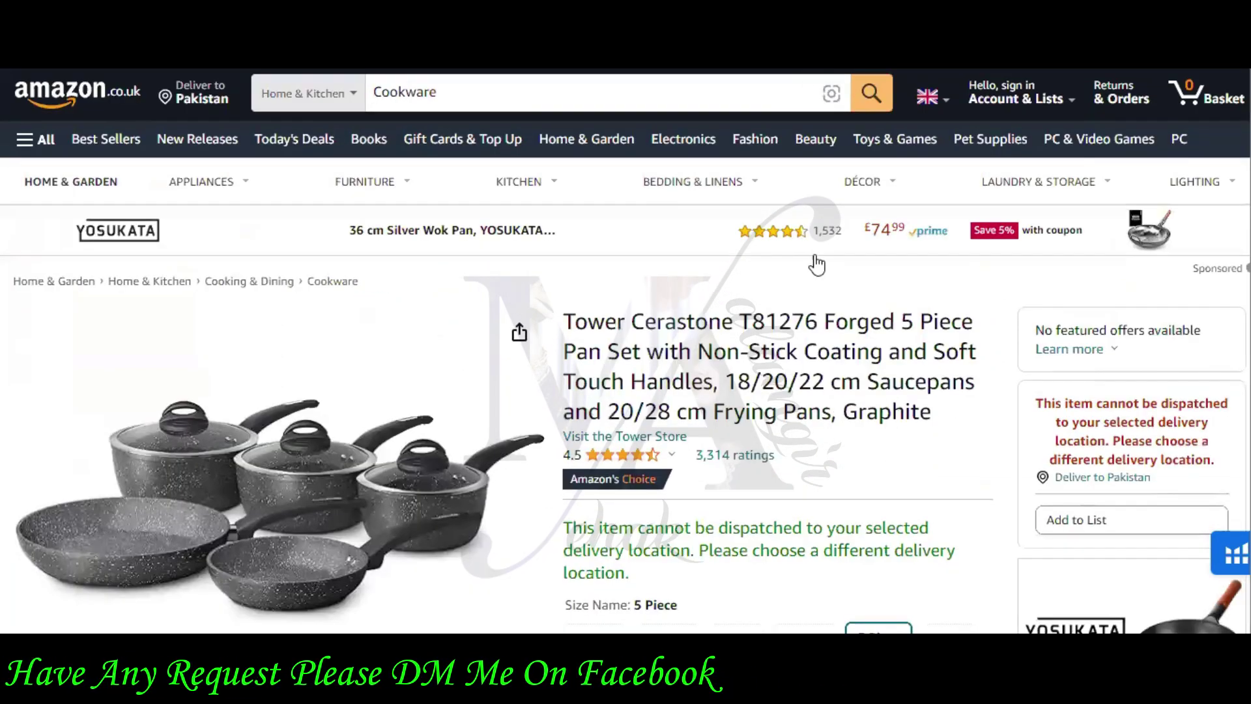
# Check the size, style and colour variations on the opened Tower, Ninja and Tefal cookware product pages.
pyautogui.scroll(-4, 829, 232)
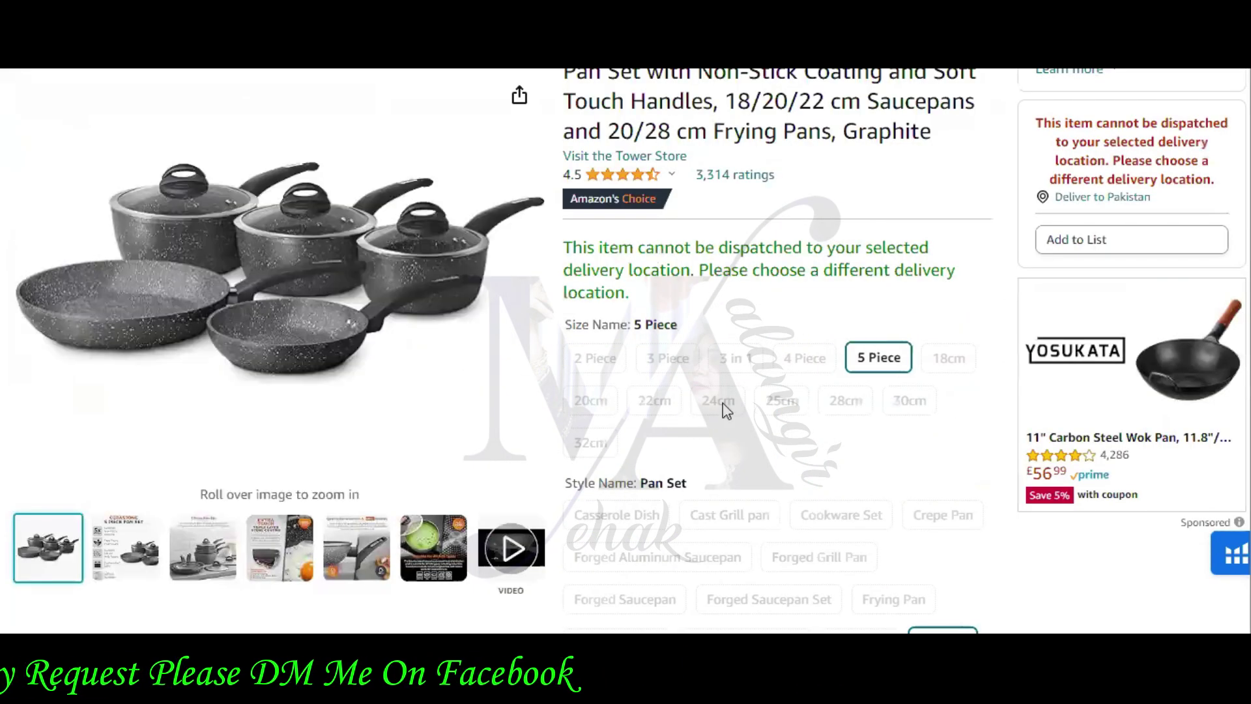
pyautogui.scroll(-2, 829, 378)
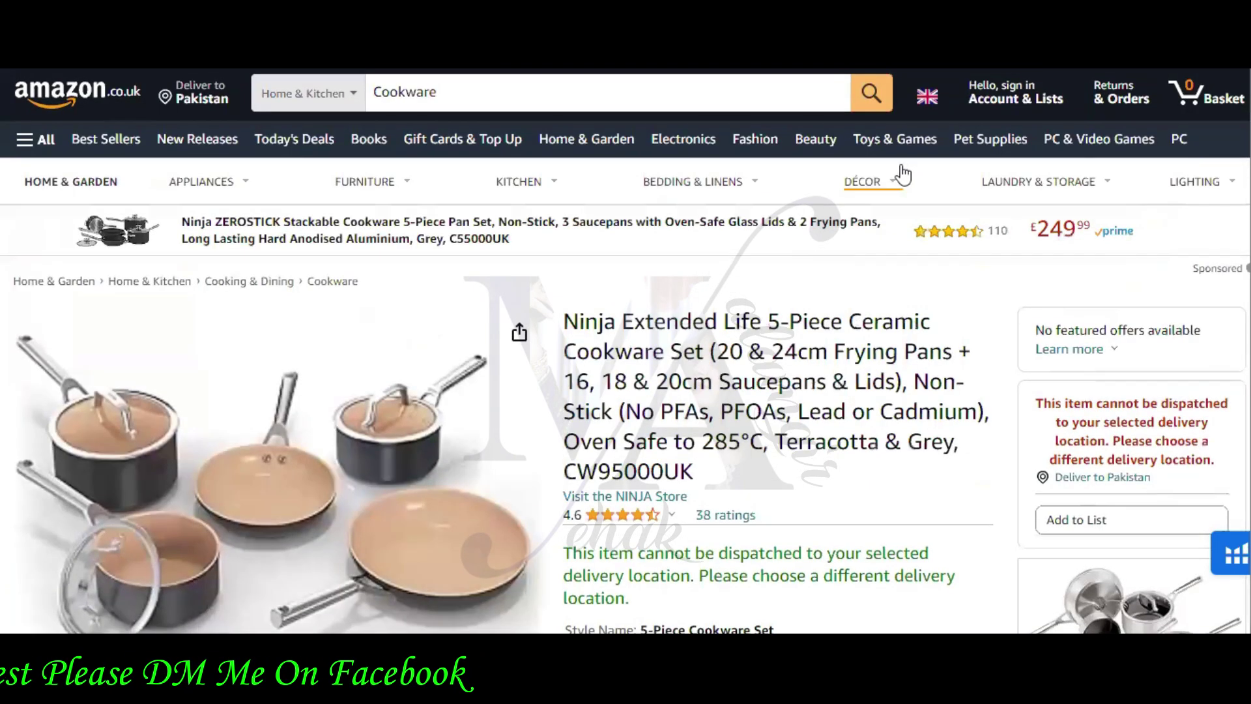
pyautogui.scroll(-8, 903, 170)
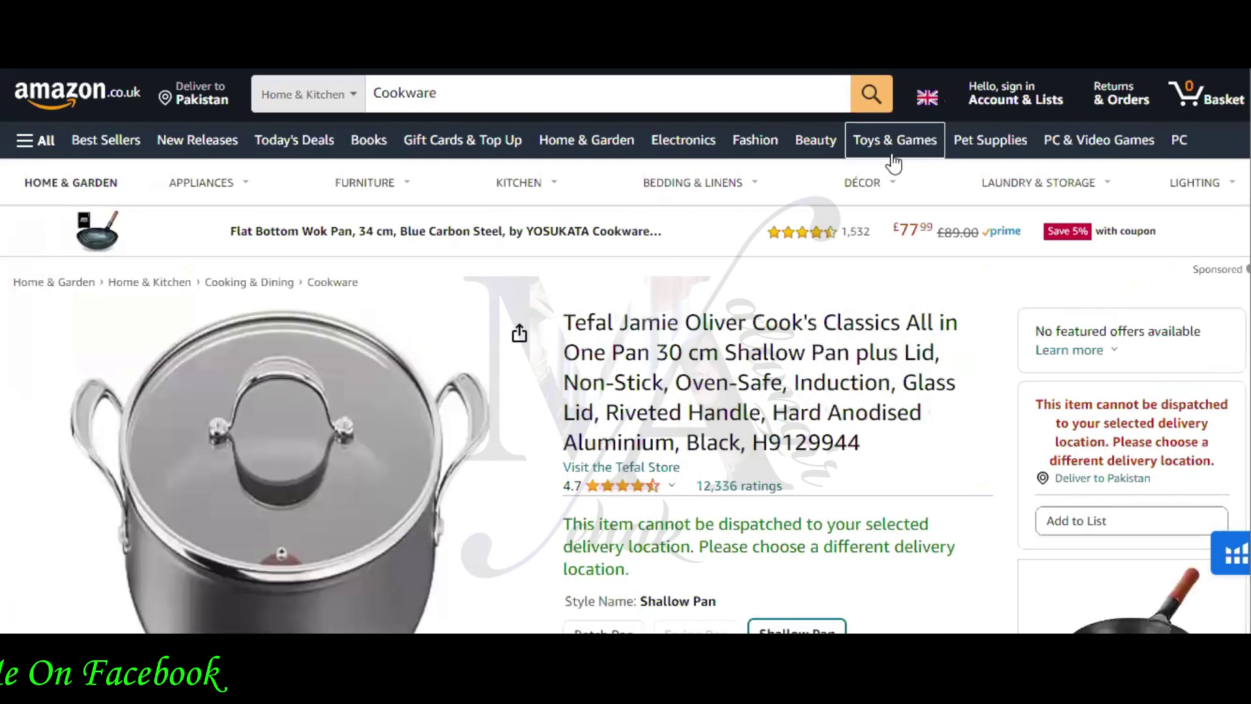
pyautogui.scroll(-5, 761, 287)
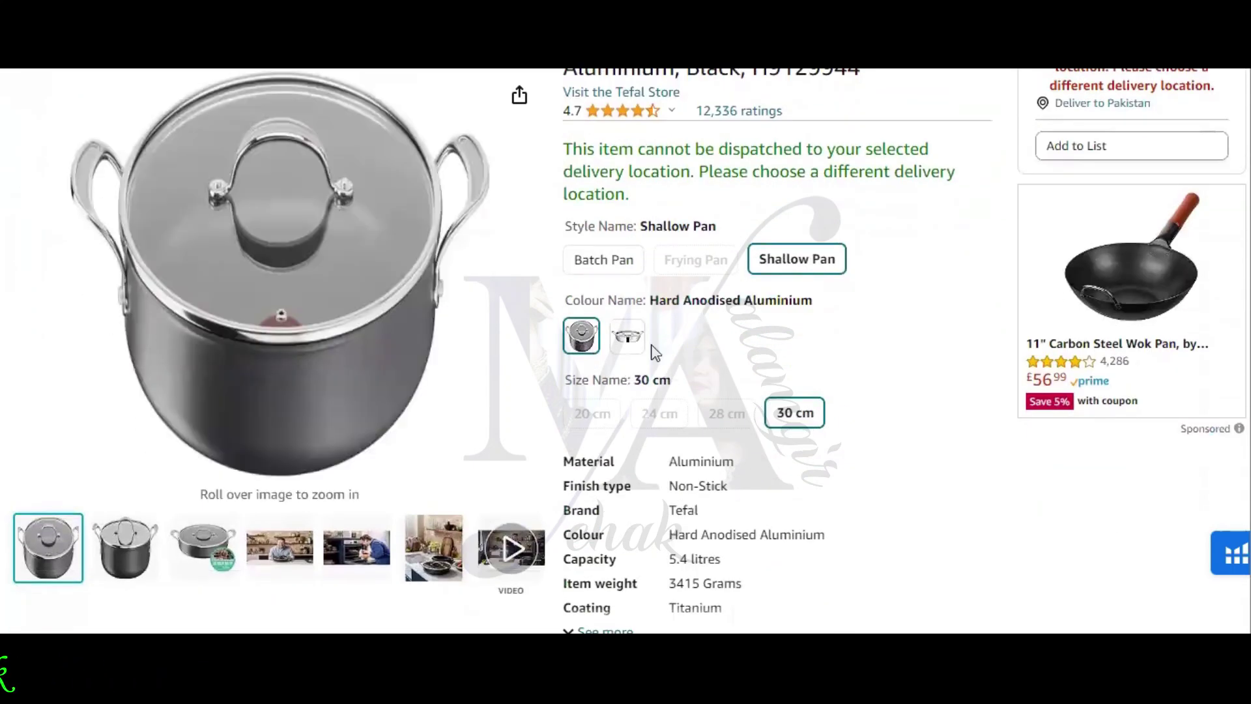
pyautogui.scroll(2, 837, 387)
pyautogui.scroll(2, 836, 387)
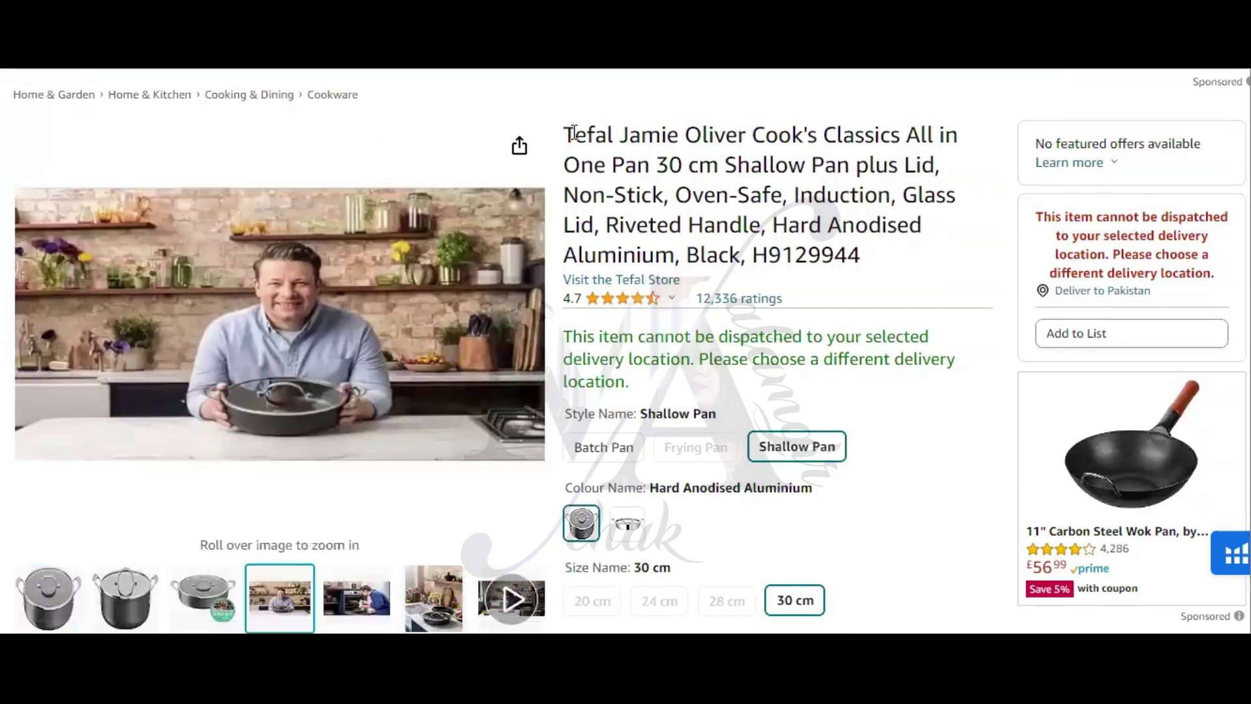
# Copy the Tefal pan's full product title and paste it after a "Product 1 :" label above Task 3 in the Word document.
pyautogui.moveTo(626, 193); pyautogui.dragTo(882, 252)
pyautogui.rightClick(814, 193)
pyautogui.click(788, 208)
pyautogui.hotkey('alt', 'Tab')
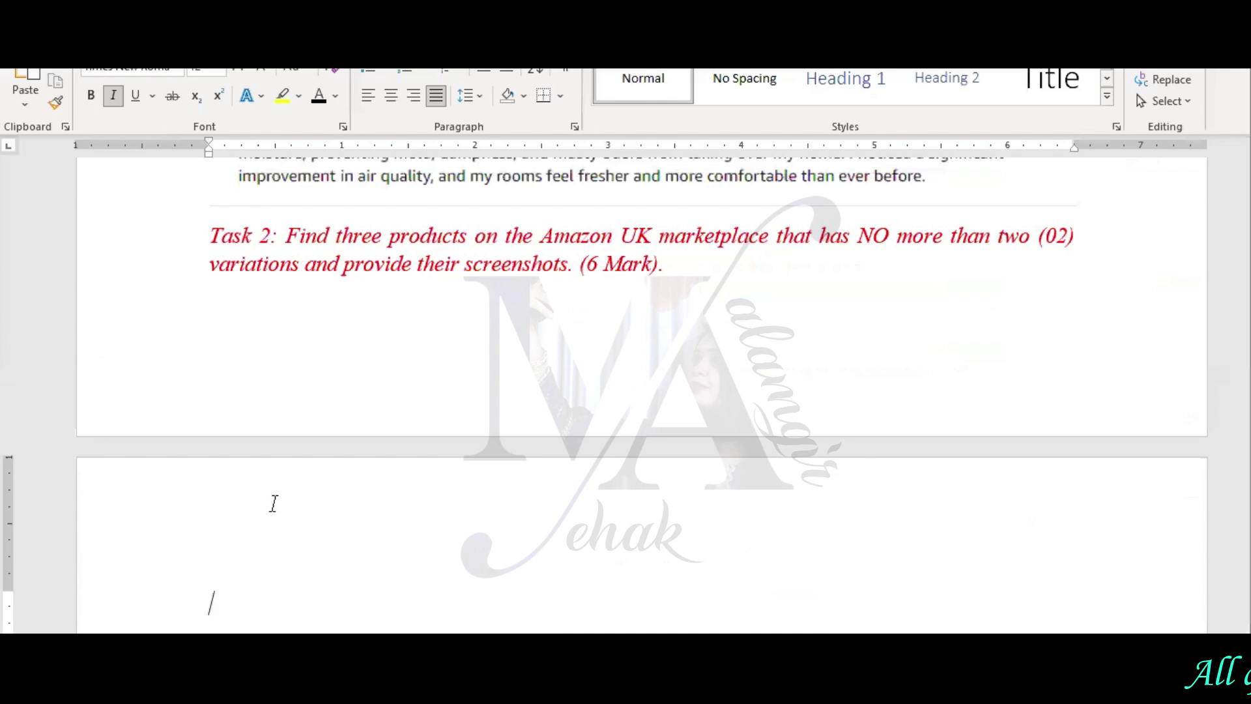
pyautogui.scroll(-3, 274, 503)
pyautogui.write('produc')
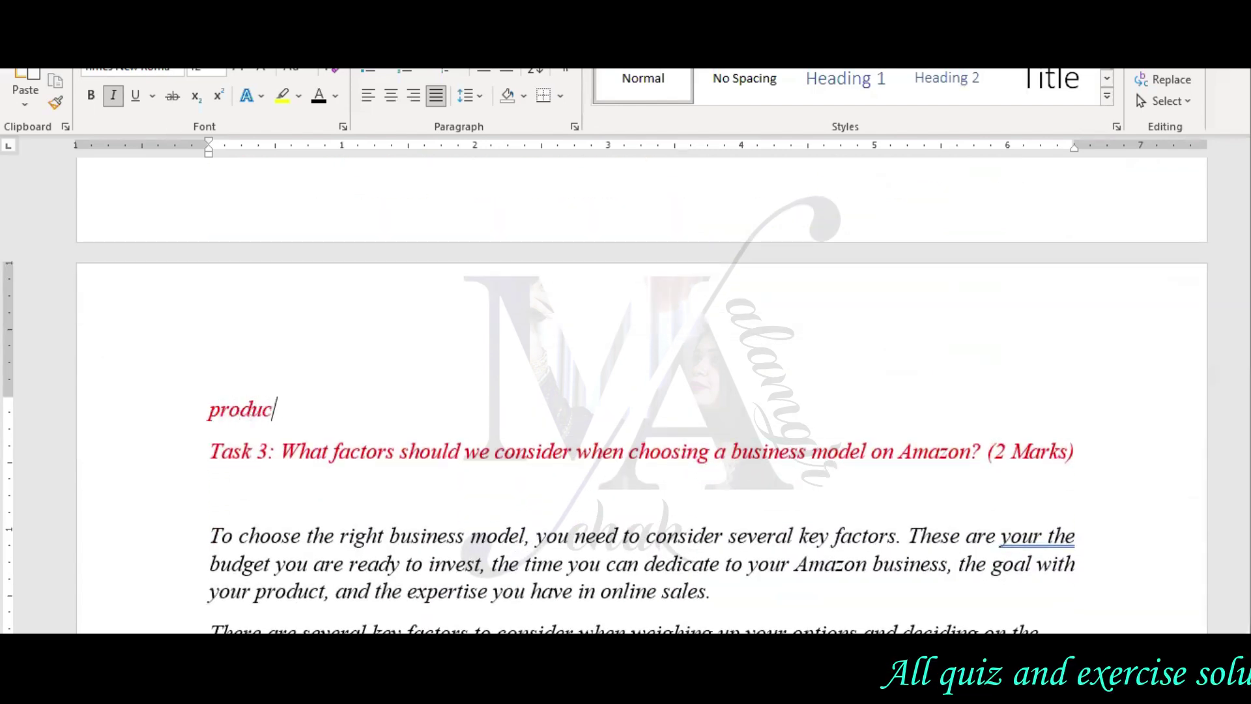
pyautogui.write('t 1x')
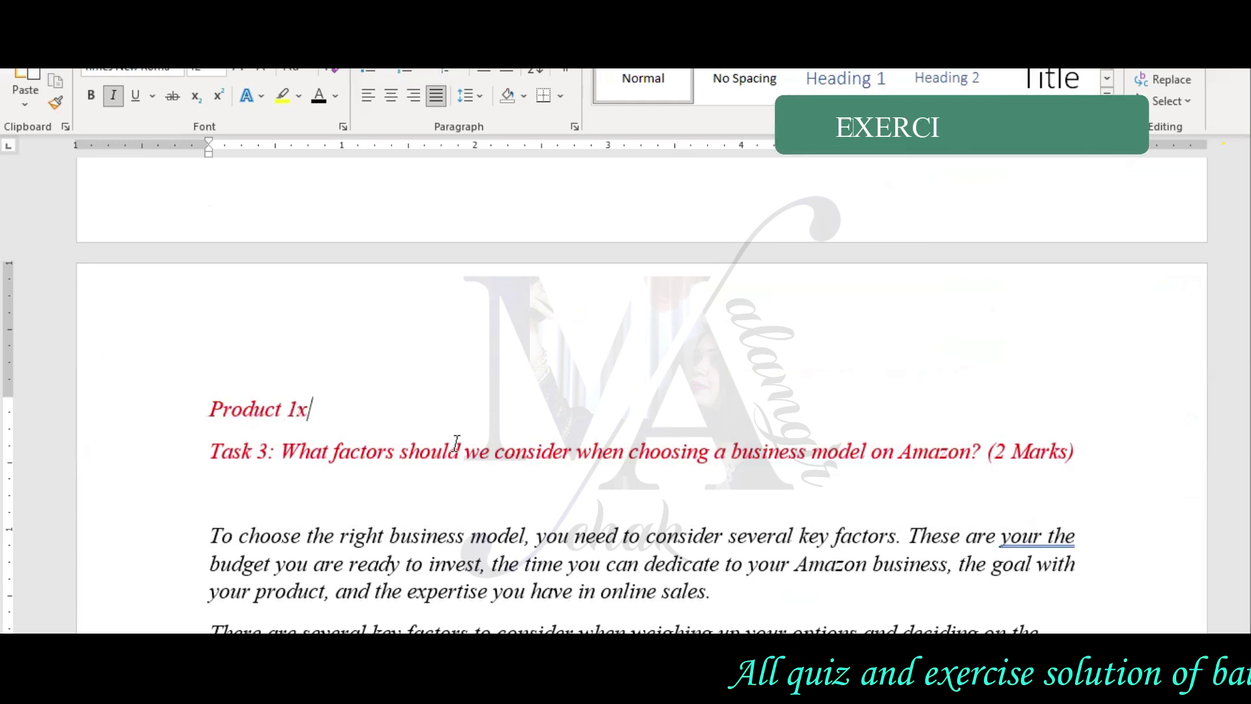
pyautogui.press('BackSpace')
pyautogui.hotkey('ctrl', 'v')
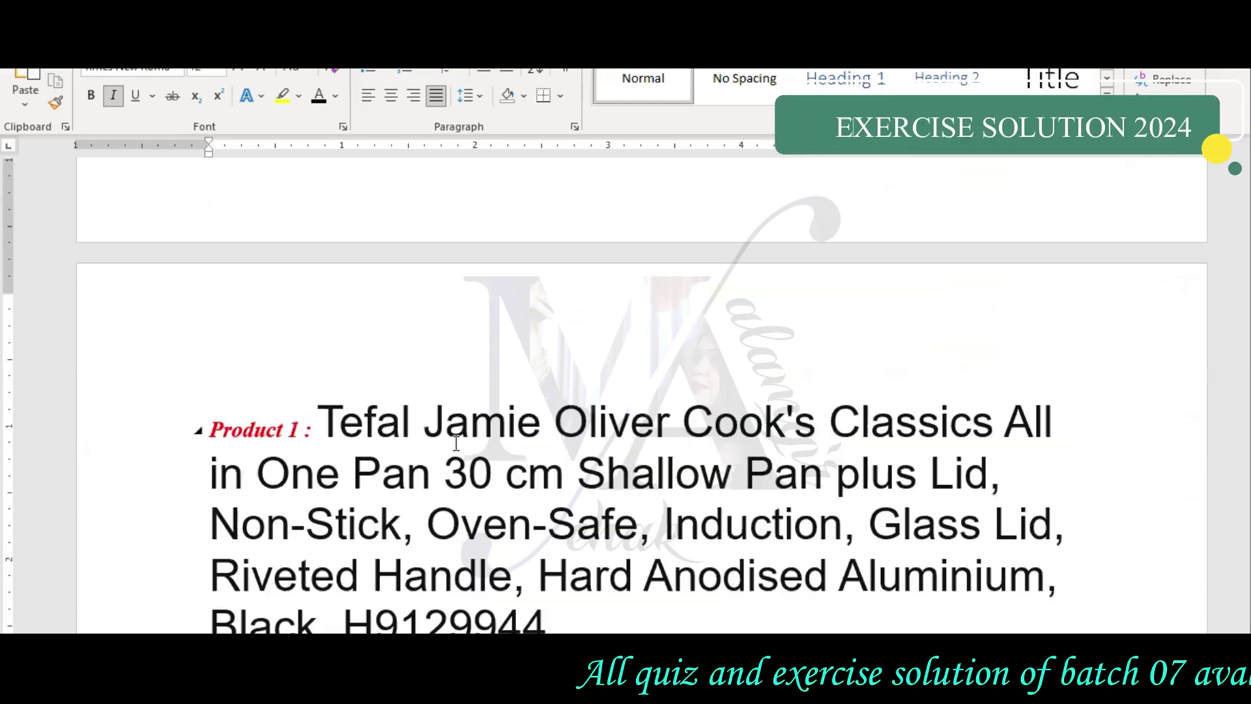
pyautogui.press('Return')
# Remove the bold from the Product 1 line and restyle the pasted title as small italic text matching the document.
pyautogui.scroll(-2, 486, 488)
pyautogui.scroll(1, 486, 488)
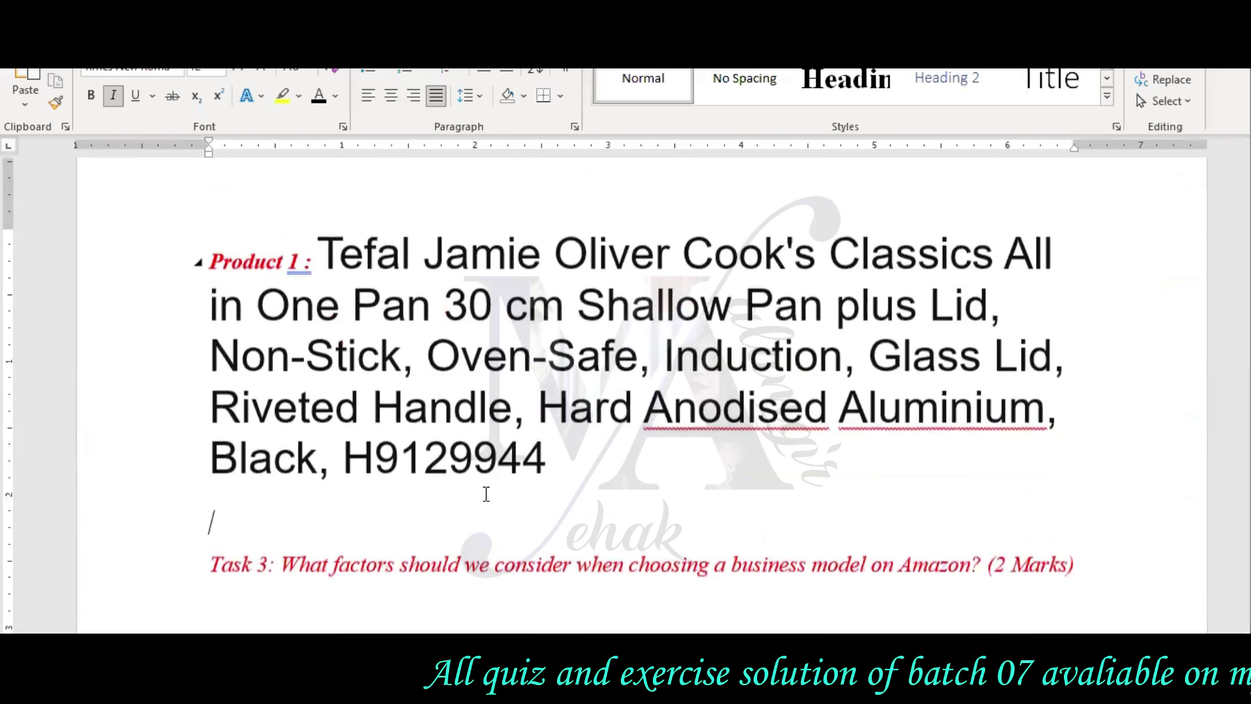
pyautogui.moveTo(211, 259); pyautogui.dragTo(571, 486)
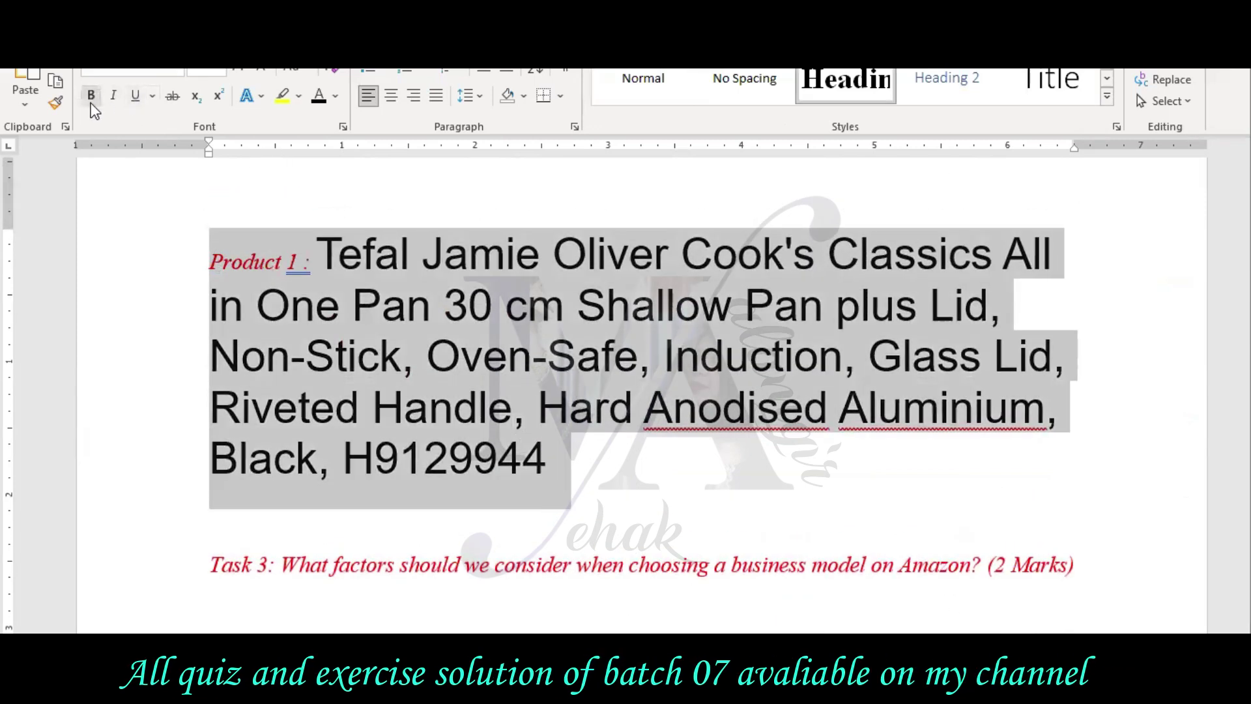
pyautogui.press('Left')
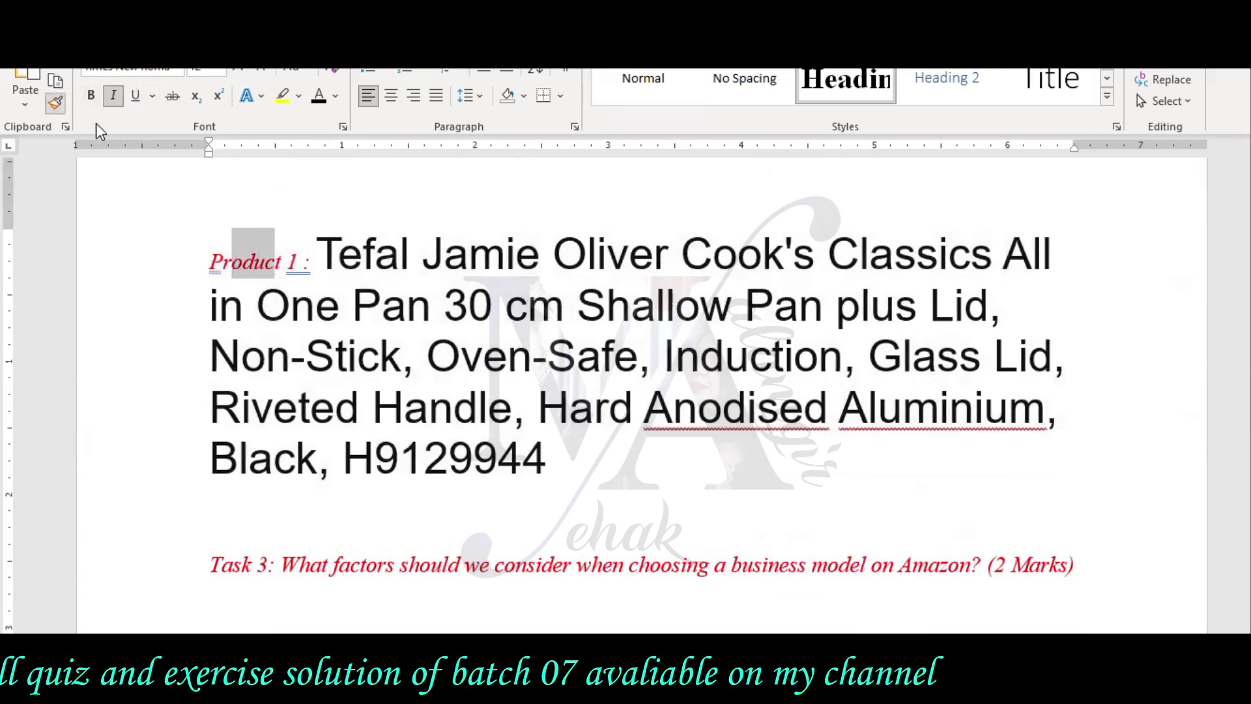
pyautogui.moveTo(315, 245); pyautogui.dragTo(567, 449)
pyautogui.click(318, 97)
# Insert several blank lines below the Product 1 title and place the cursor in that space.
pyautogui.click(392, 296)
pyautogui.press('Return')
pyautogui.press('Return')
pyautogui.press('Return')
pyautogui.press('Return')
pyautogui.press('Return')
pyautogui.press('Return')
pyautogui.press('Return')
pyautogui.press('Return')
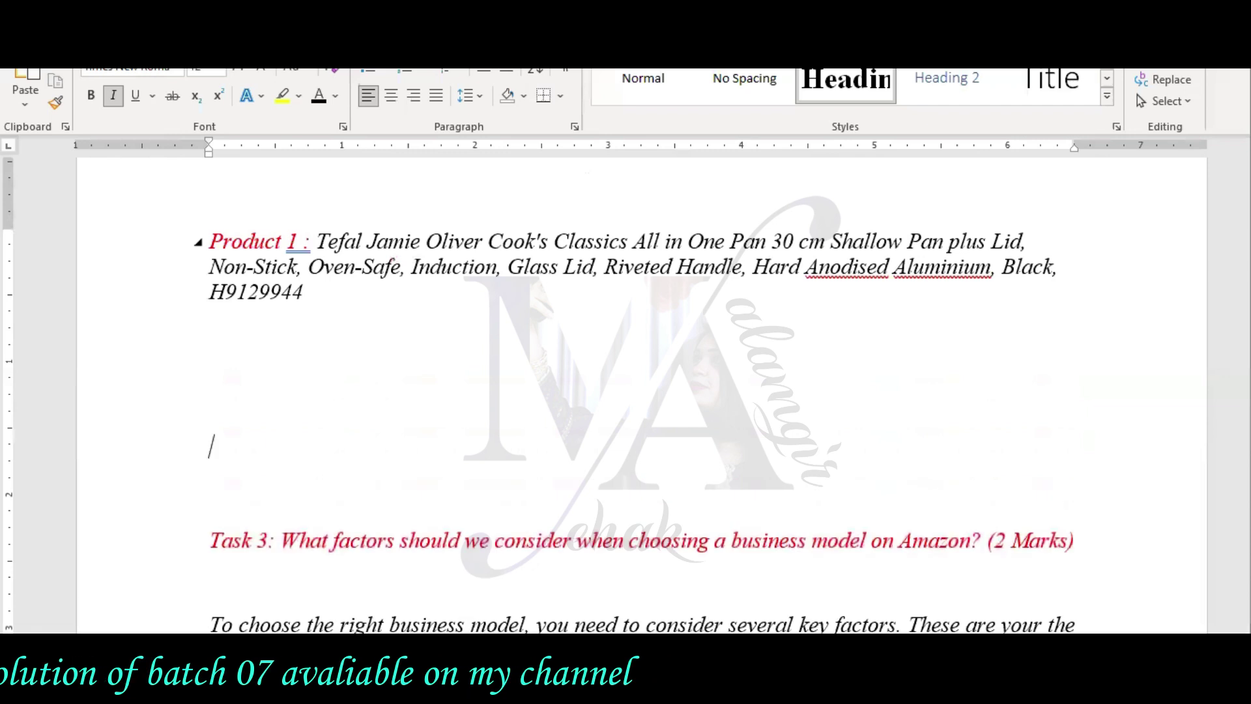
pyautogui.scroll(1, 383, 355)
pyautogui.click(293, 353)
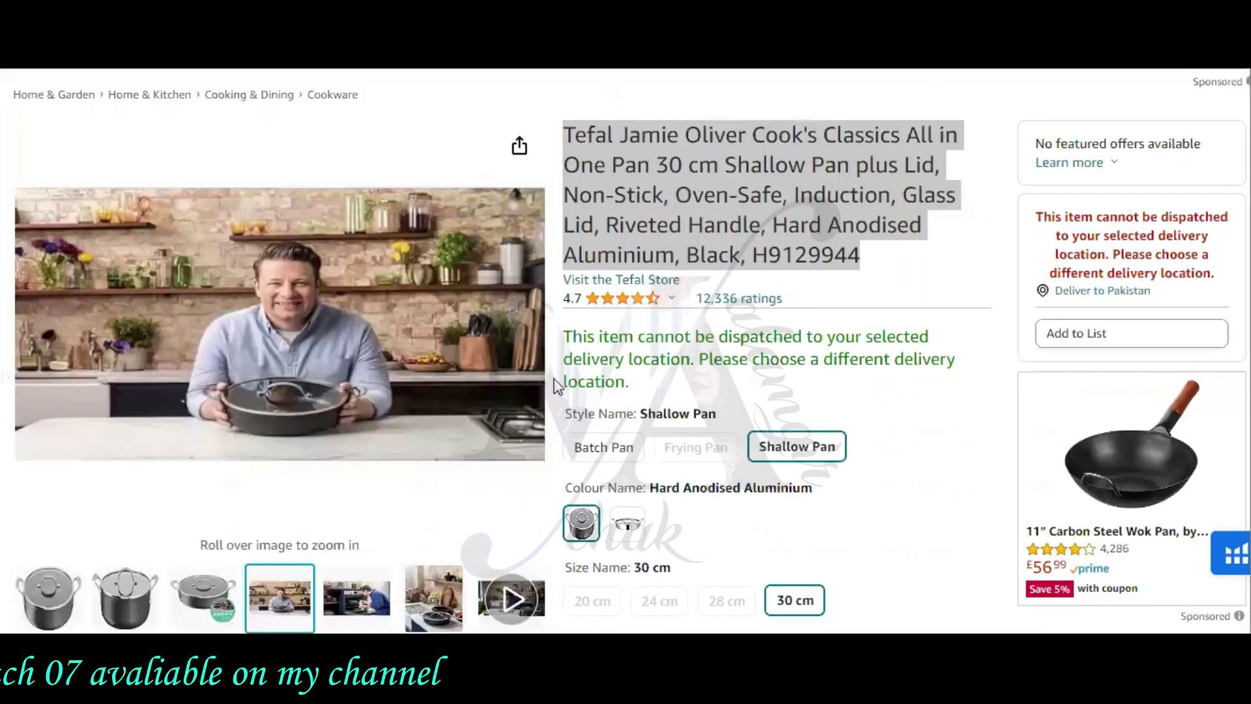
# Capture a screenshot of the Tefal pan's product page and place it below the Product 1 title in the Word document.
pyautogui.moveTo(564, 127); pyautogui.dragTo(885, 283)
pyautogui.click(916, 271)
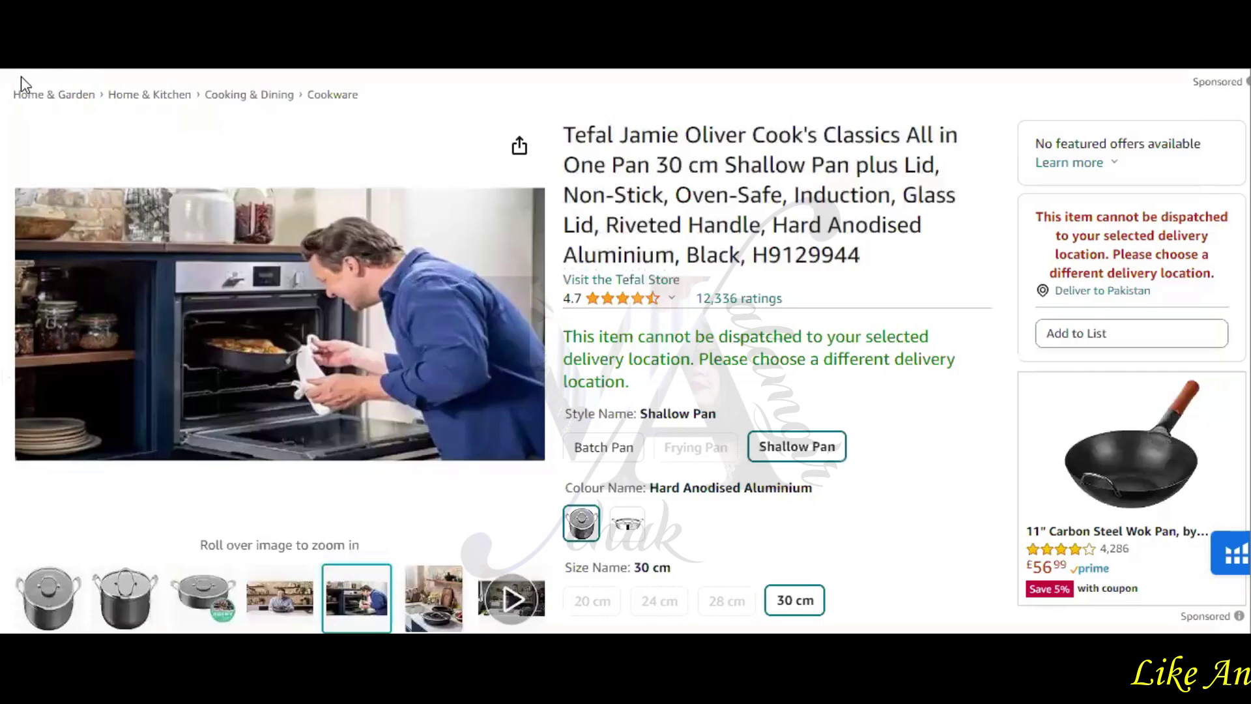
pyautogui.press('super+shift+s')
pyautogui.moveTo(5, 72); pyautogui.dragTo(689, 427)
pyautogui.moveTo(831, 522); pyautogui.dragTo(988, 550)
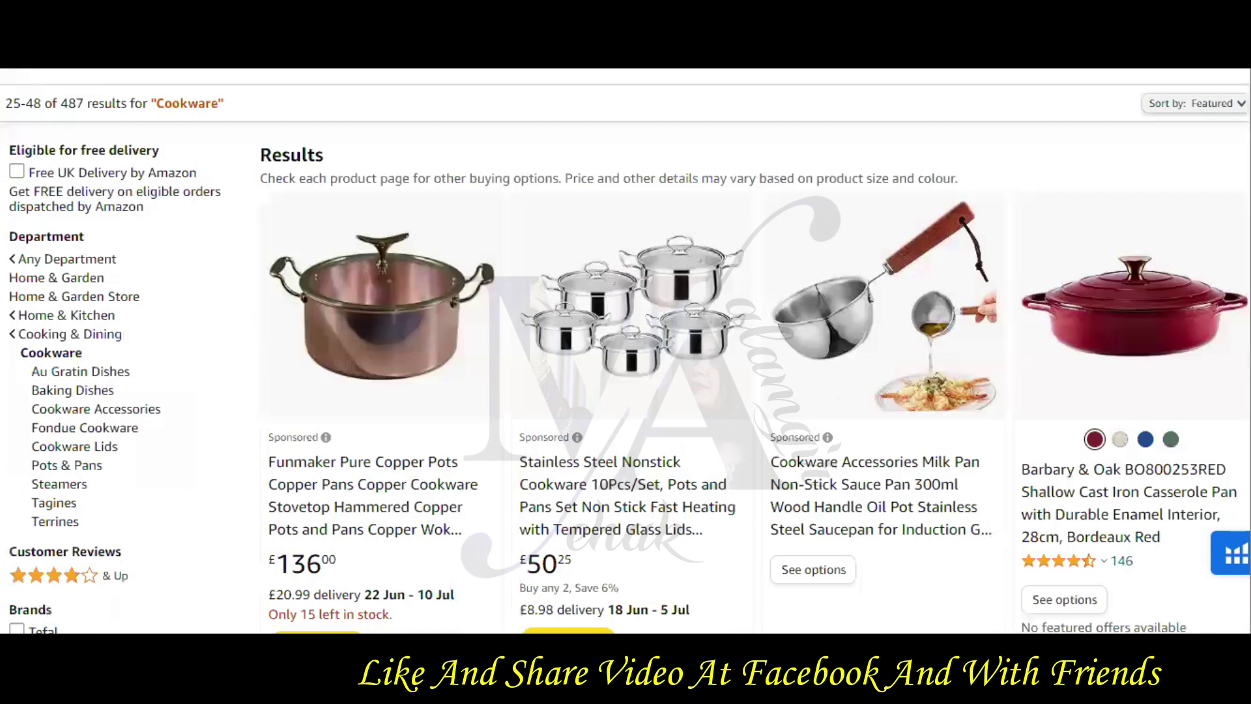
# Browse the Cookware results and the Irons, Steamers & Accessories listings for a product with no more than two variations.
pyautogui.scroll(-10, 626, 352)
pyautogui.scroll(-4, 626, 352)
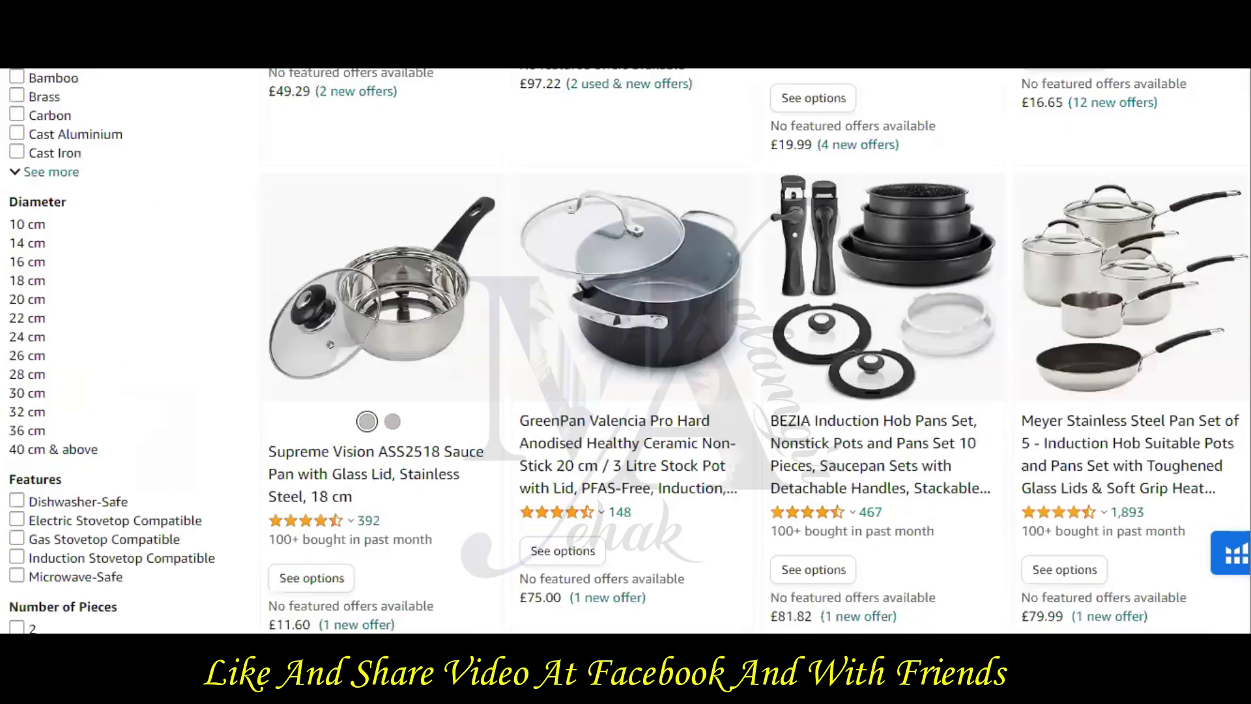
pyautogui.scroll(-10, 626, 352)
pyautogui.scroll(-10, 626, 352)
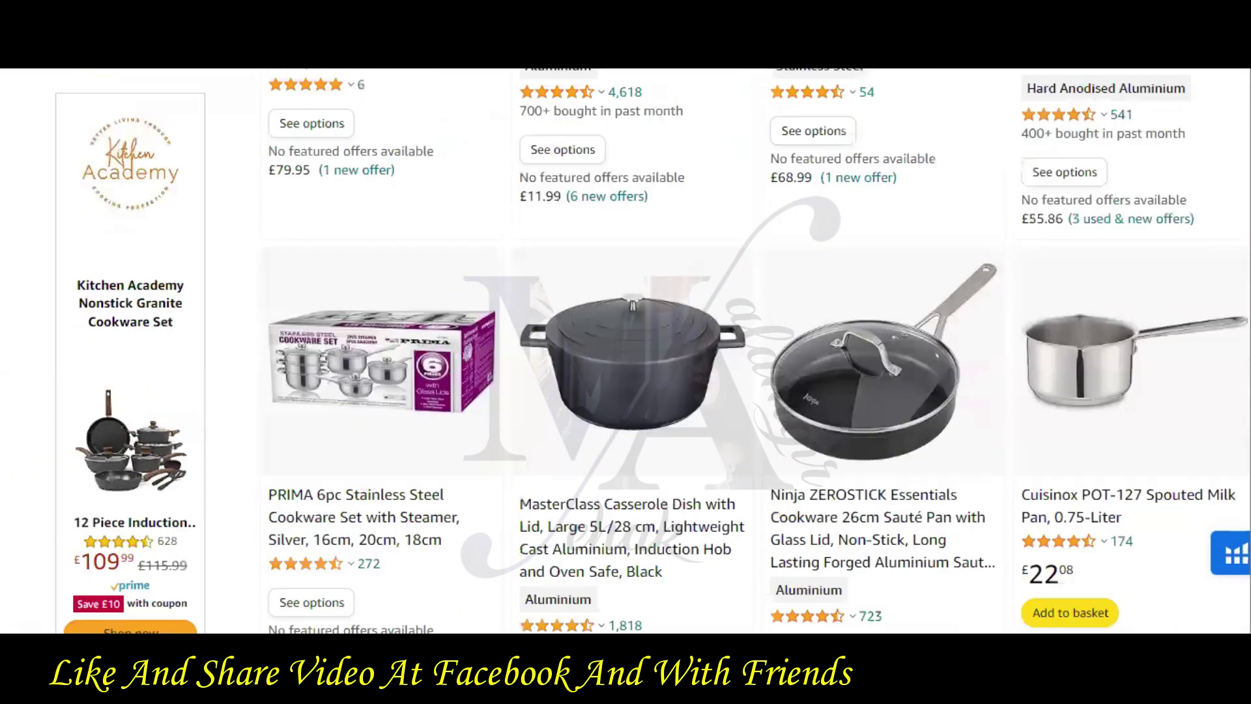
pyautogui.scroll(20, 626, 352)
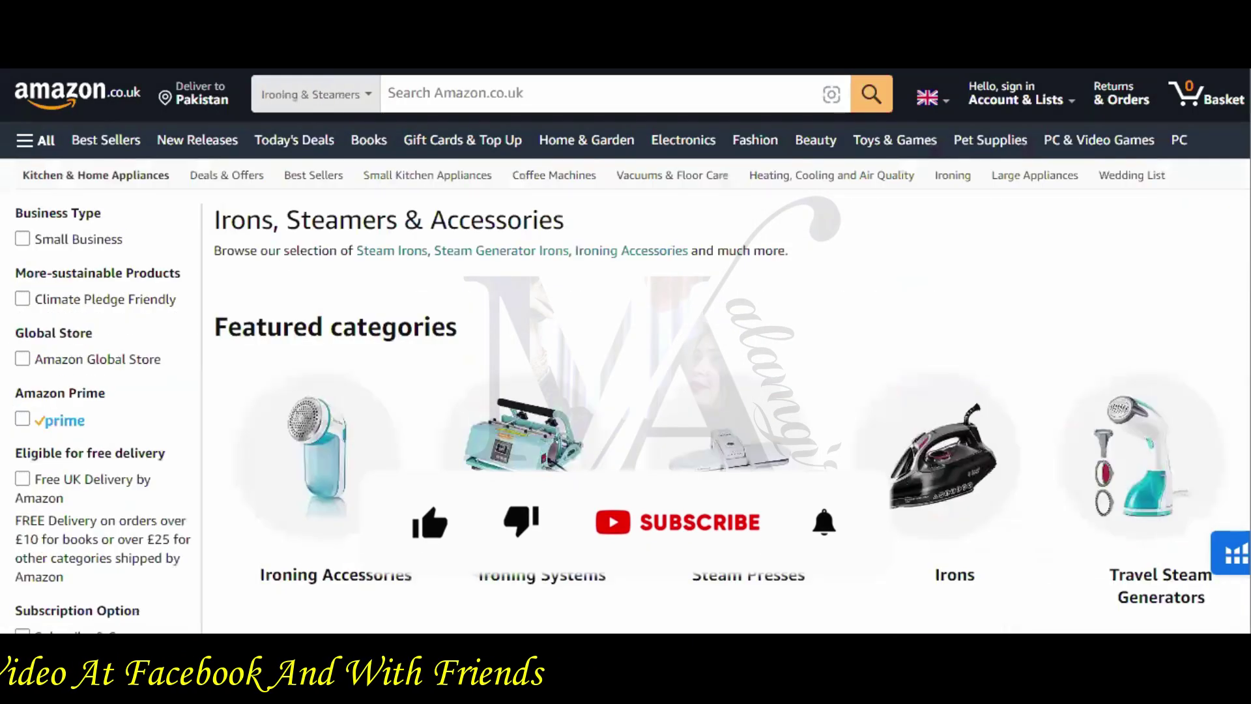
pyautogui.scroll(-6, 626, 352)
pyautogui.scroll(-5, 626, 352)
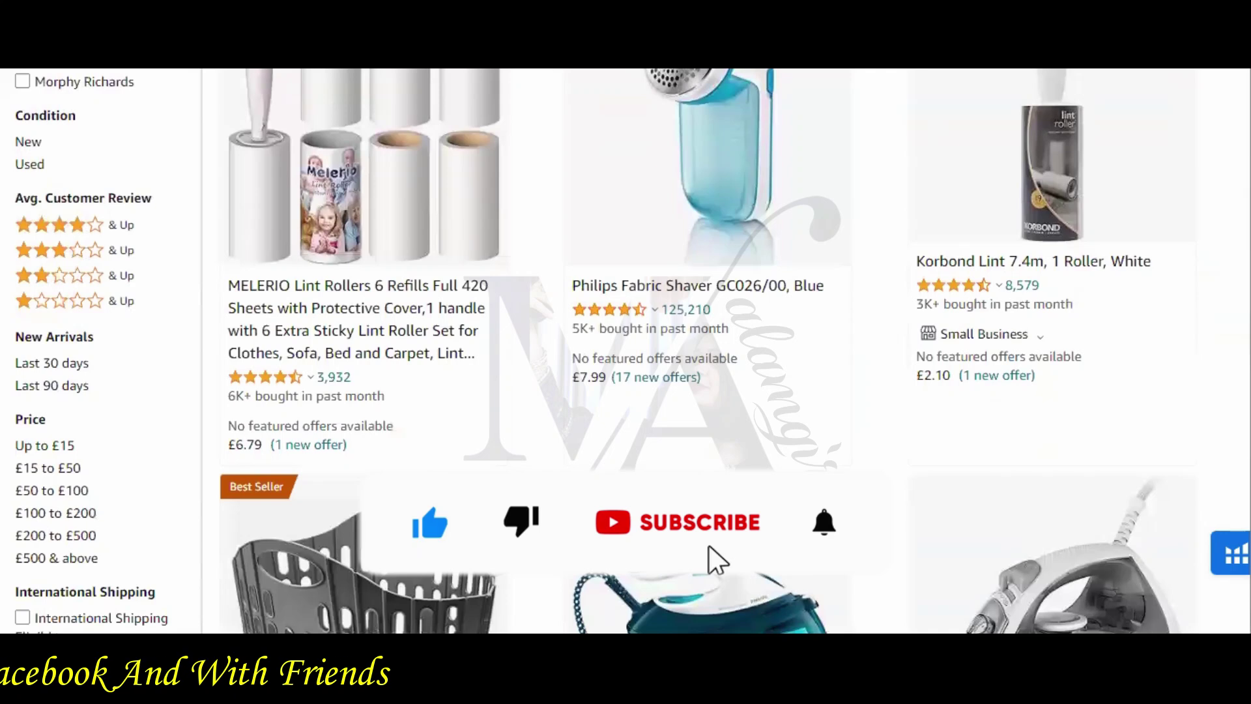
pyautogui.scroll(-17, 626, 352)
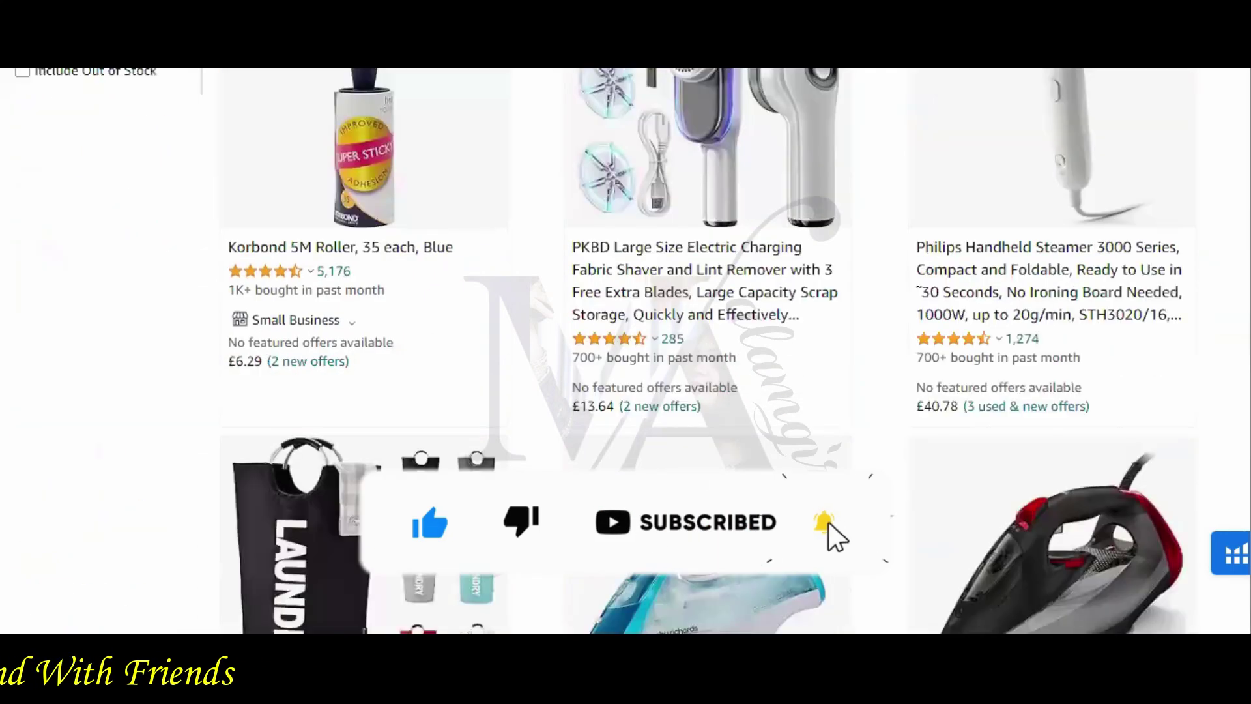
pyautogui.scroll(-3, 626, 352)
pyautogui.scroll(20, 626, 352)
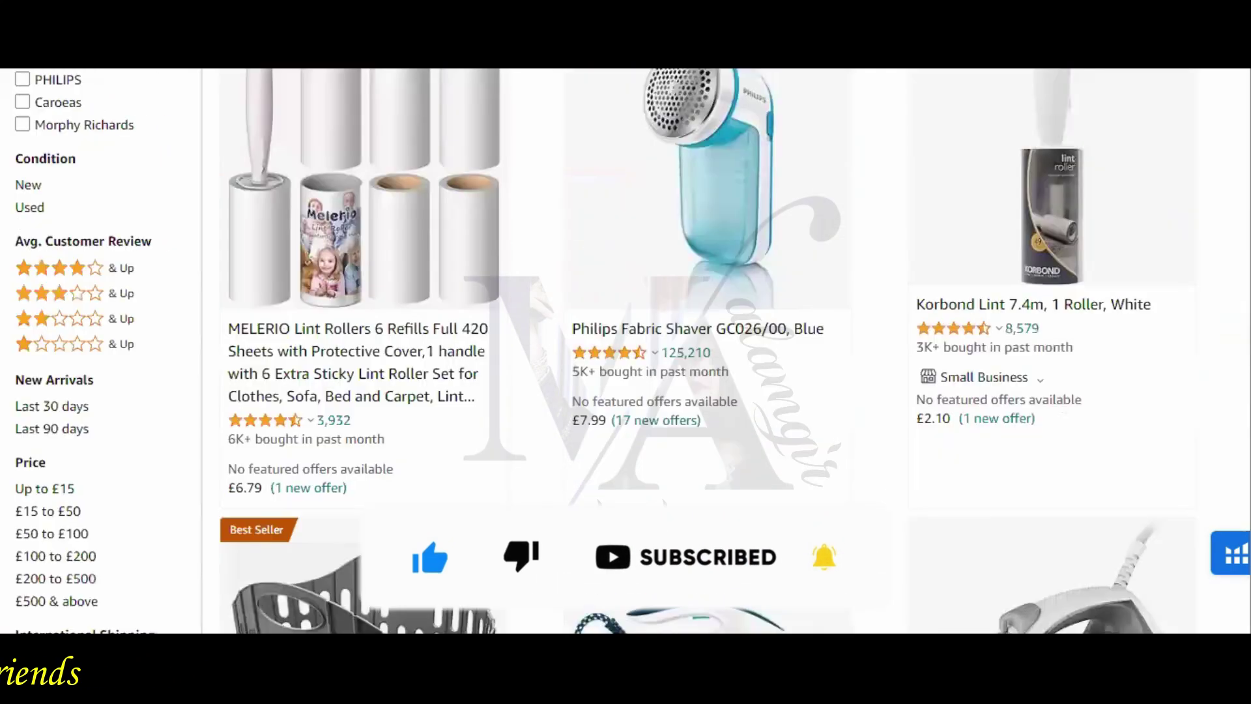
pyautogui.scroll(2, 699, 125)
# Search Amazon UK for "juice machine" from the Irons, Steamers & Accessories page.
pyautogui.click(593, 98)
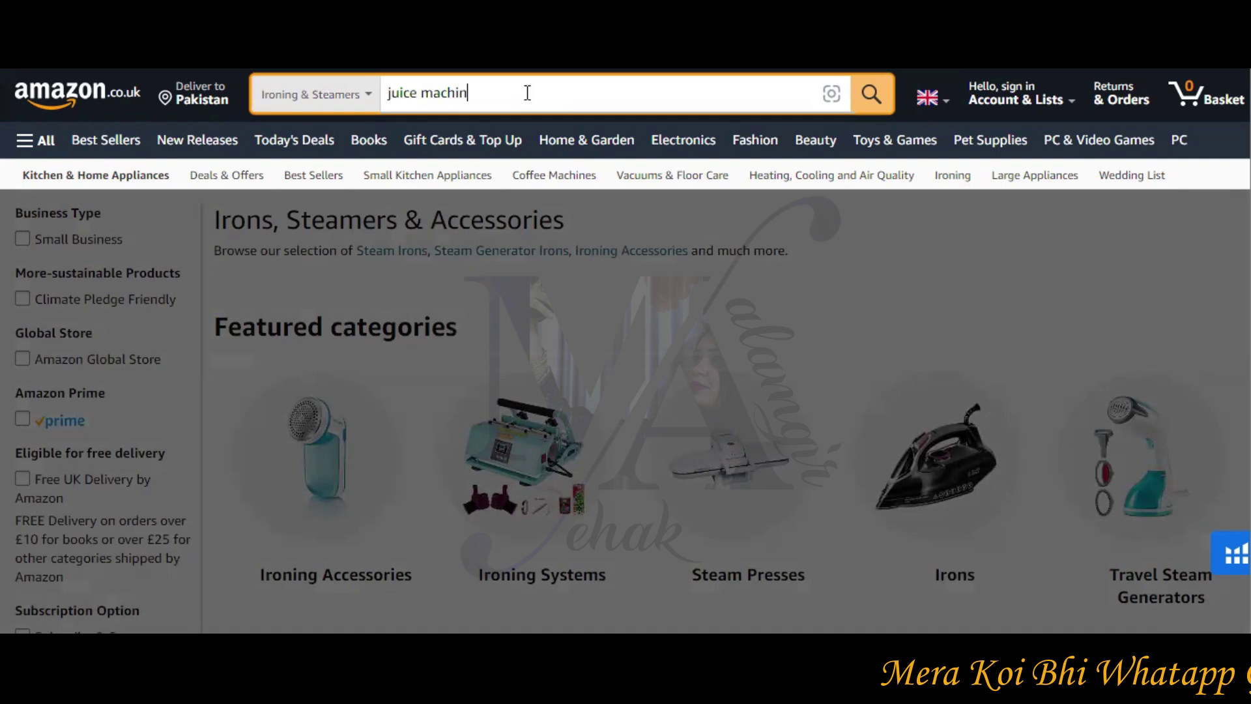
pyautogui.press('Return')
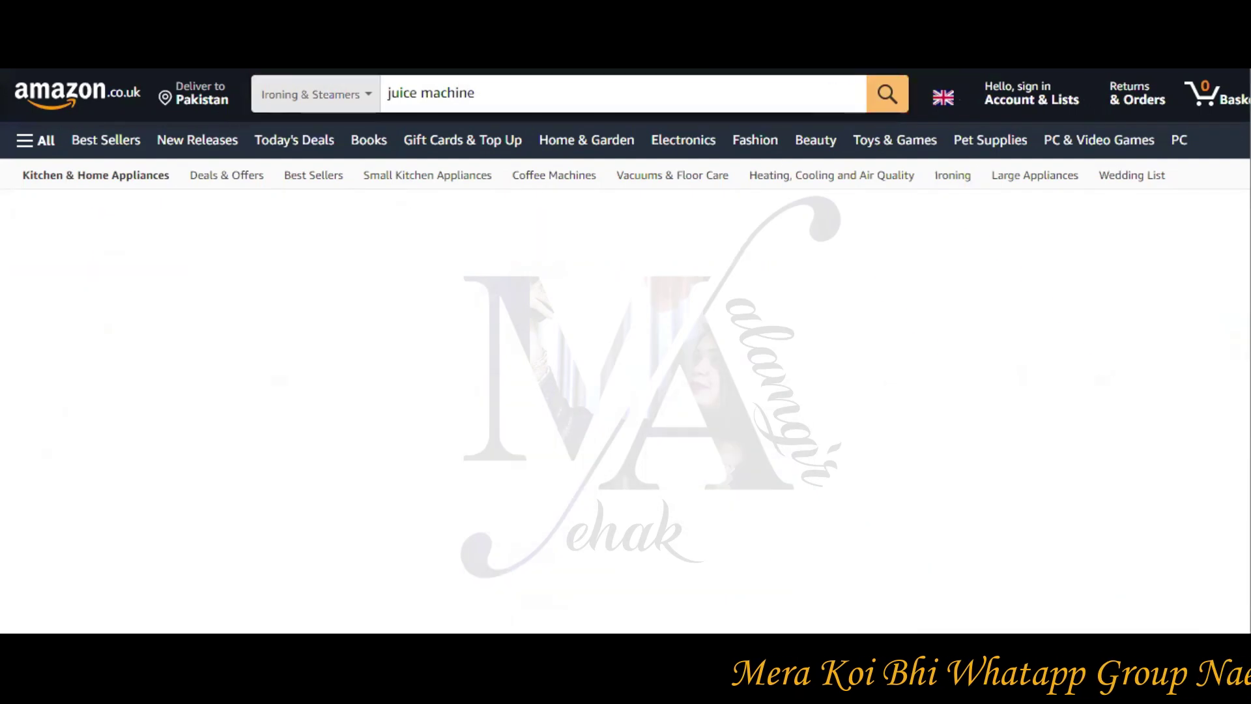
pyautogui.scroll(-3, 528, 93)
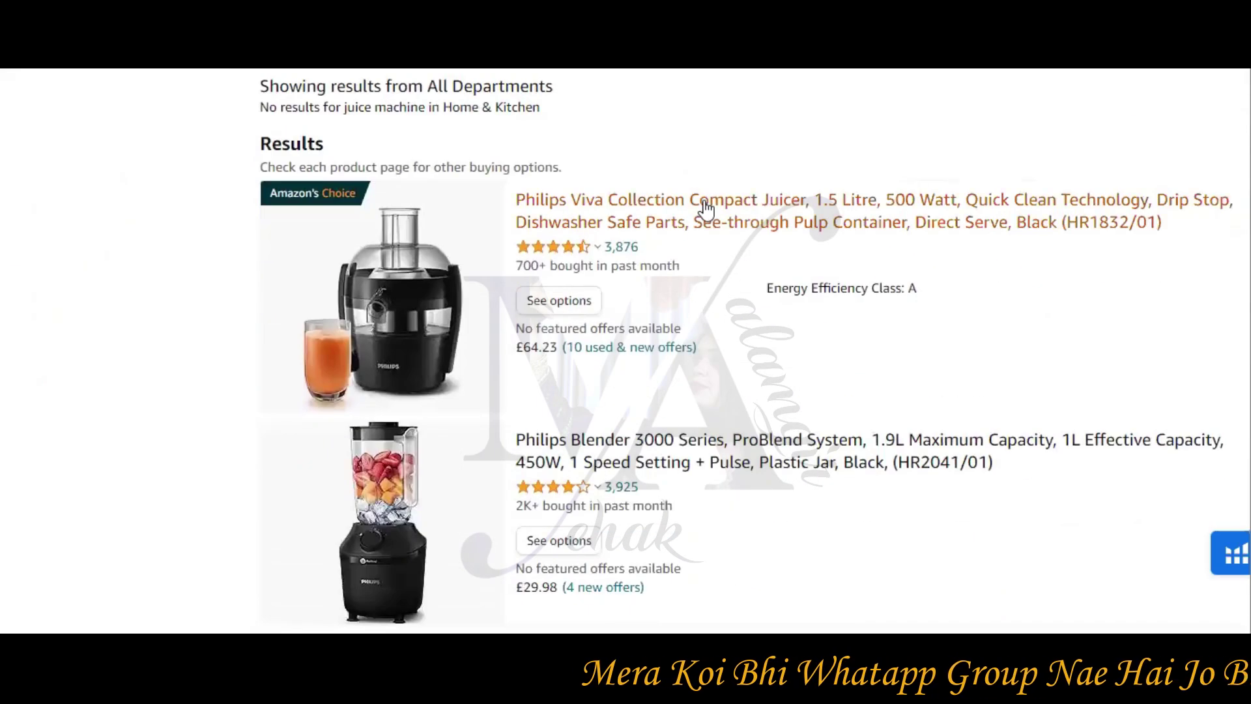
# Look through the juice machine results for a juicer or blender with no more than two variations.
pyautogui.click(747, 221)
pyautogui.scroll(-3, 652, 248)
pyautogui.rightClick(626, 249)
pyautogui.rightClick(565, 262)
pyautogui.click(600, 283)
pyautogui.scroll(-6, 753, 280)
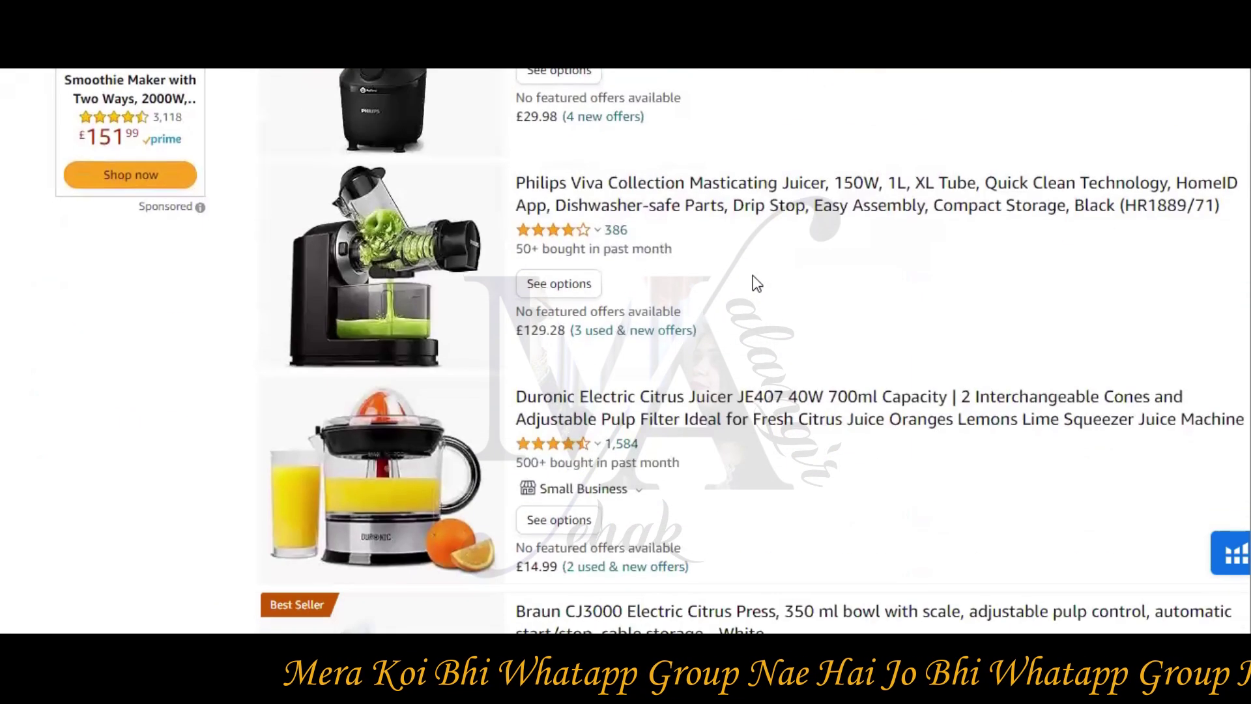
pyautogui.scroll(-2, 743, 247)
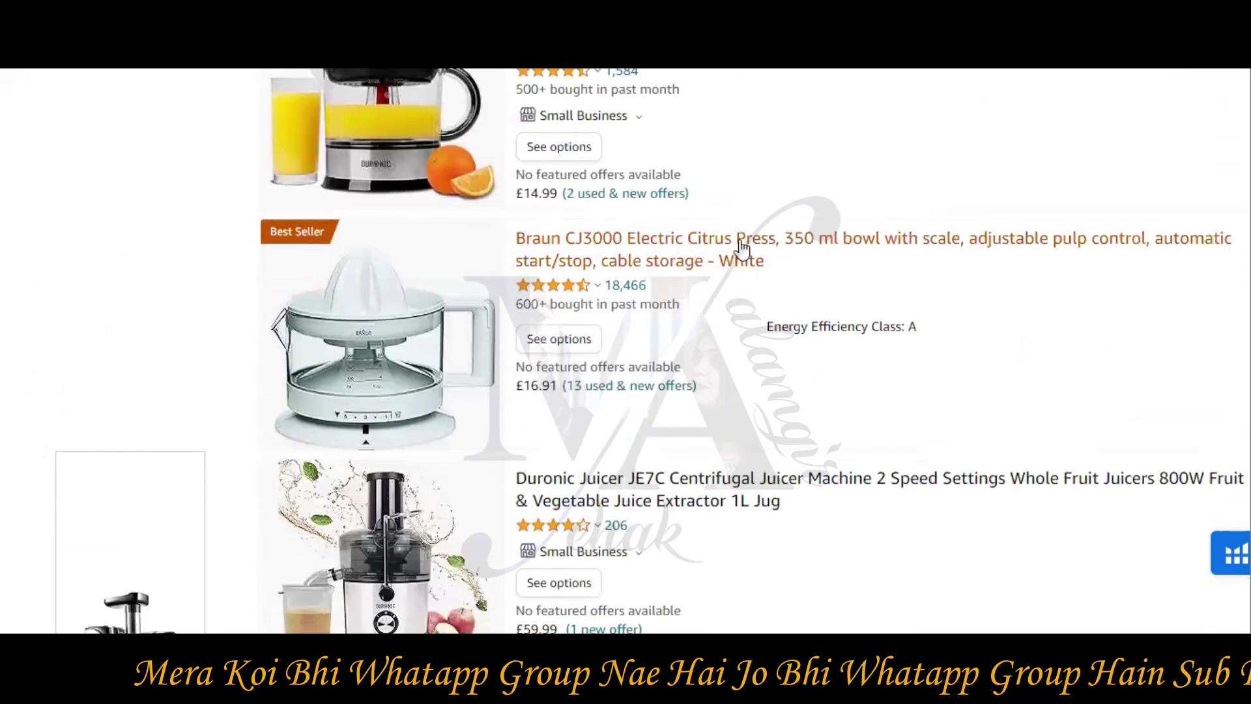
pyautogui.scroll(-6, 978, 256)
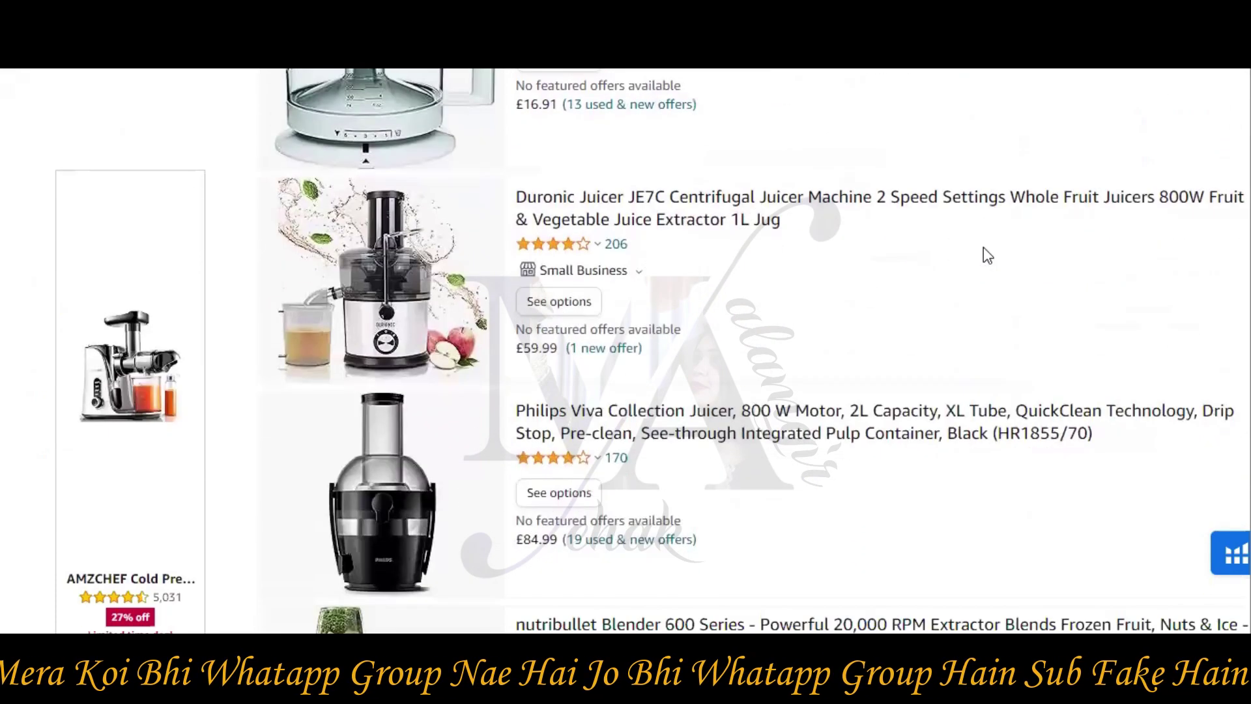
pyautogui.scroll(-3, 985, 250)
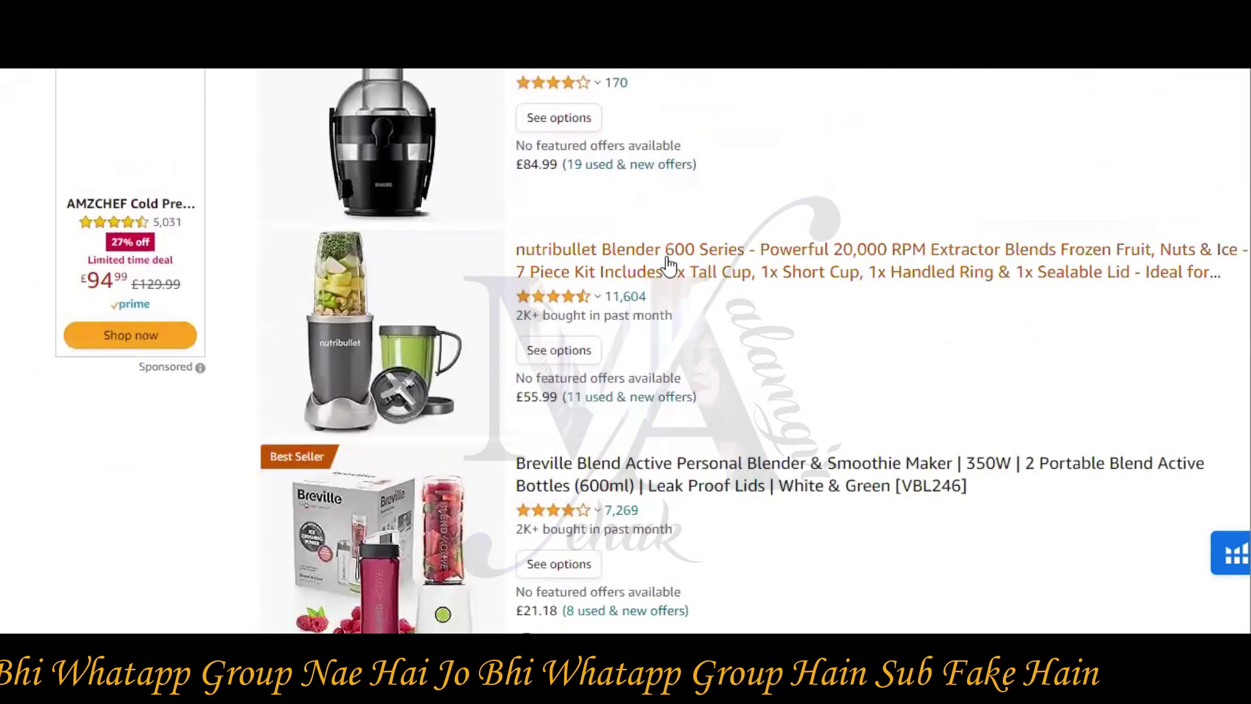
pyautogui.scroll(-6, 874, 287)
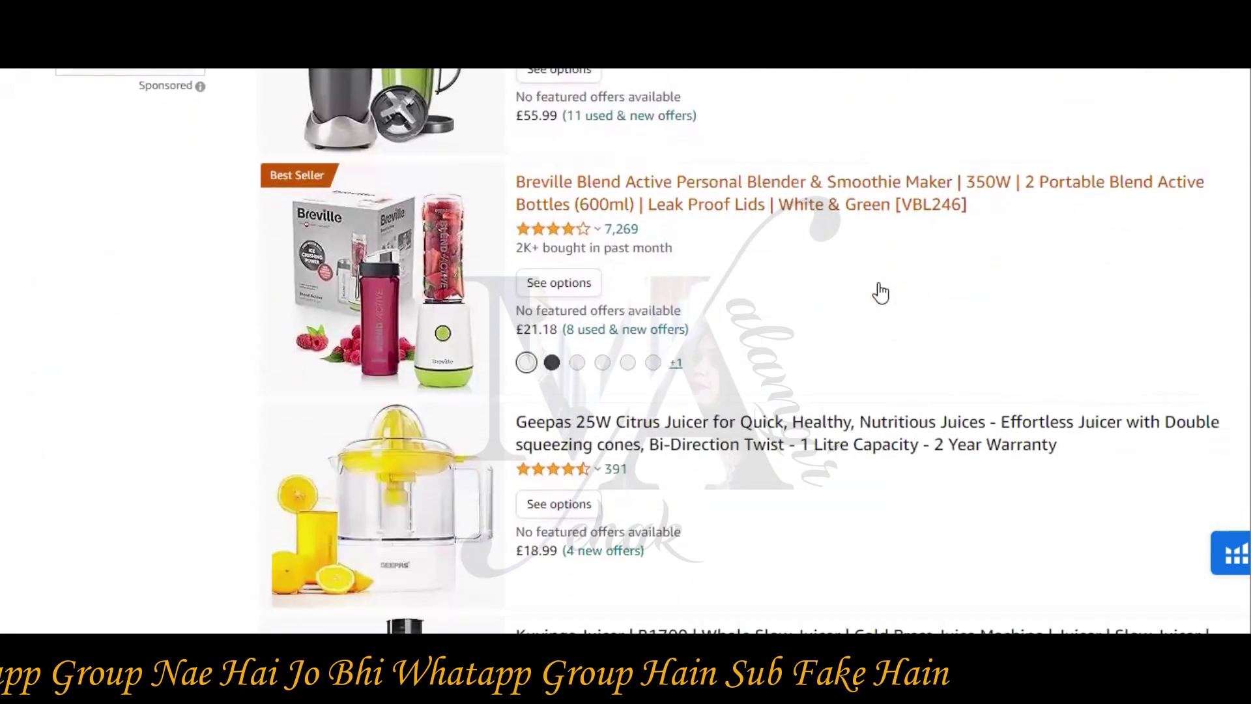
pyautogui.scroll(-10, 881, 293)
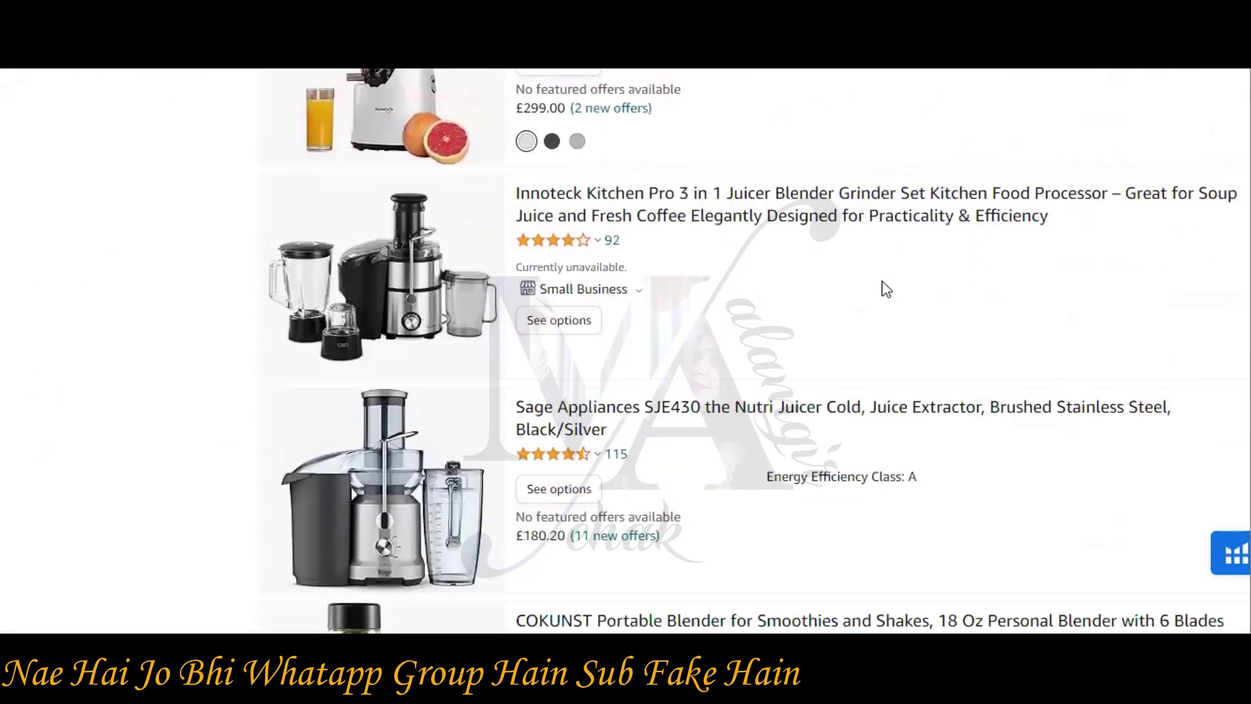
pyautogui.scroll(-7, 884, 288)
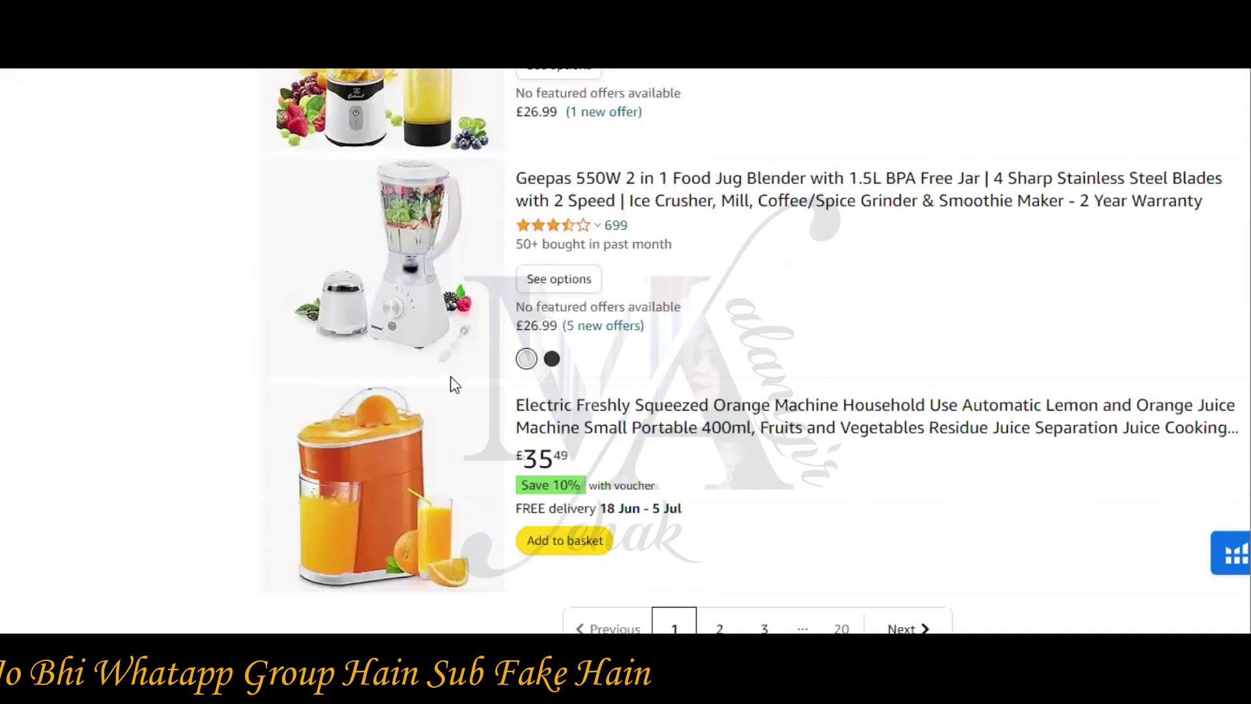
# Open the Geepas 550W 2 in 1 Food Jug Blender page and check its colour variations.
pyautogui.rightClick(590, 184)
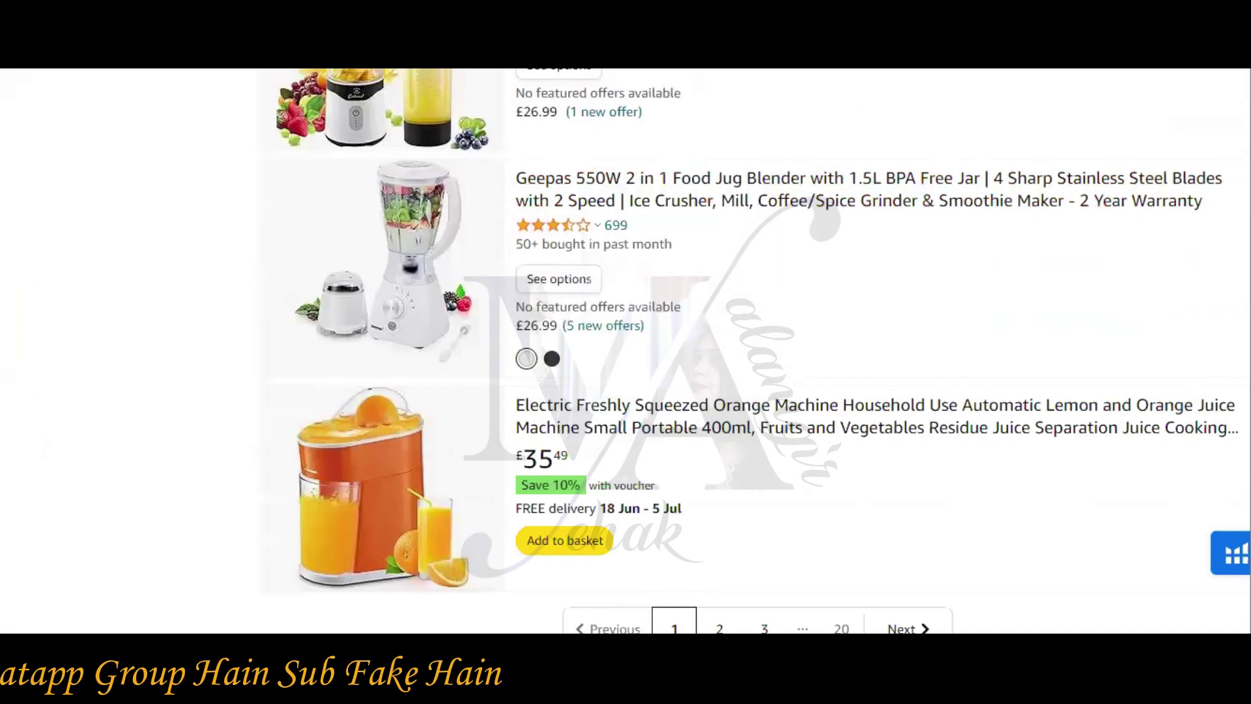
pyautogui.click(590, 184)
pyautogui.scroll(-5, 871, 394)
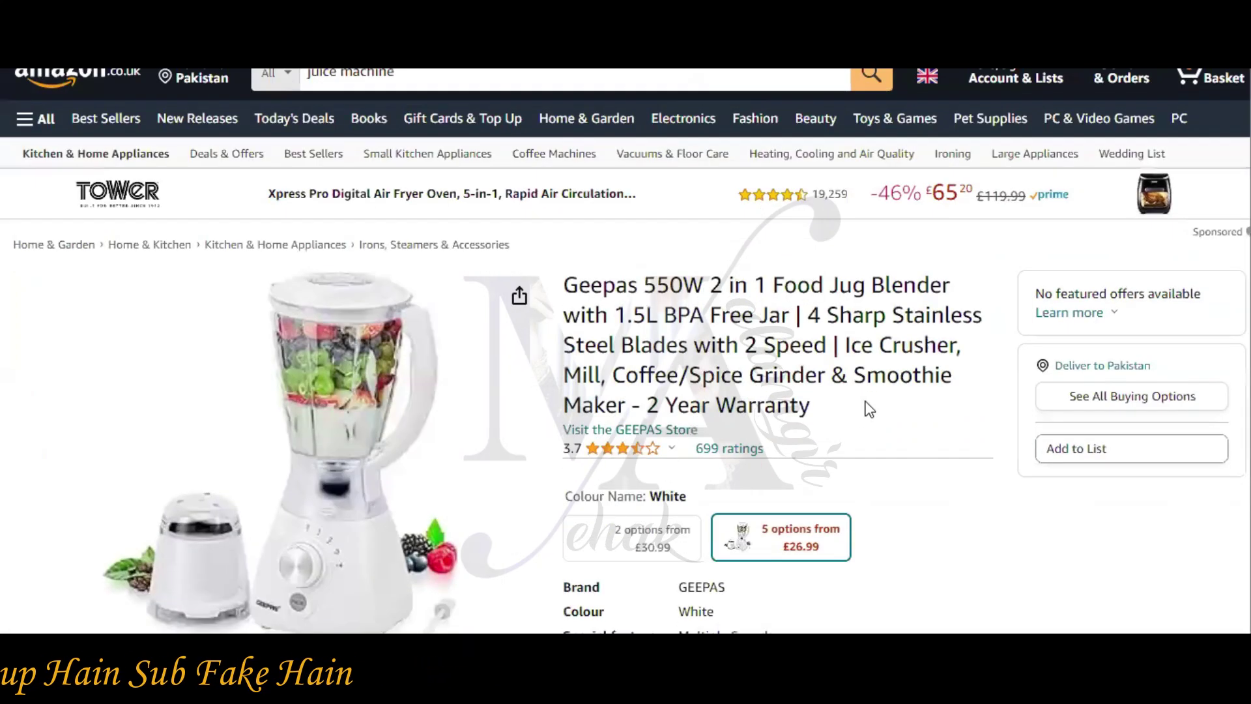
pyautogui.scroll(-7, 870, 394)
pyautogui.scroll(11, 873, 391)
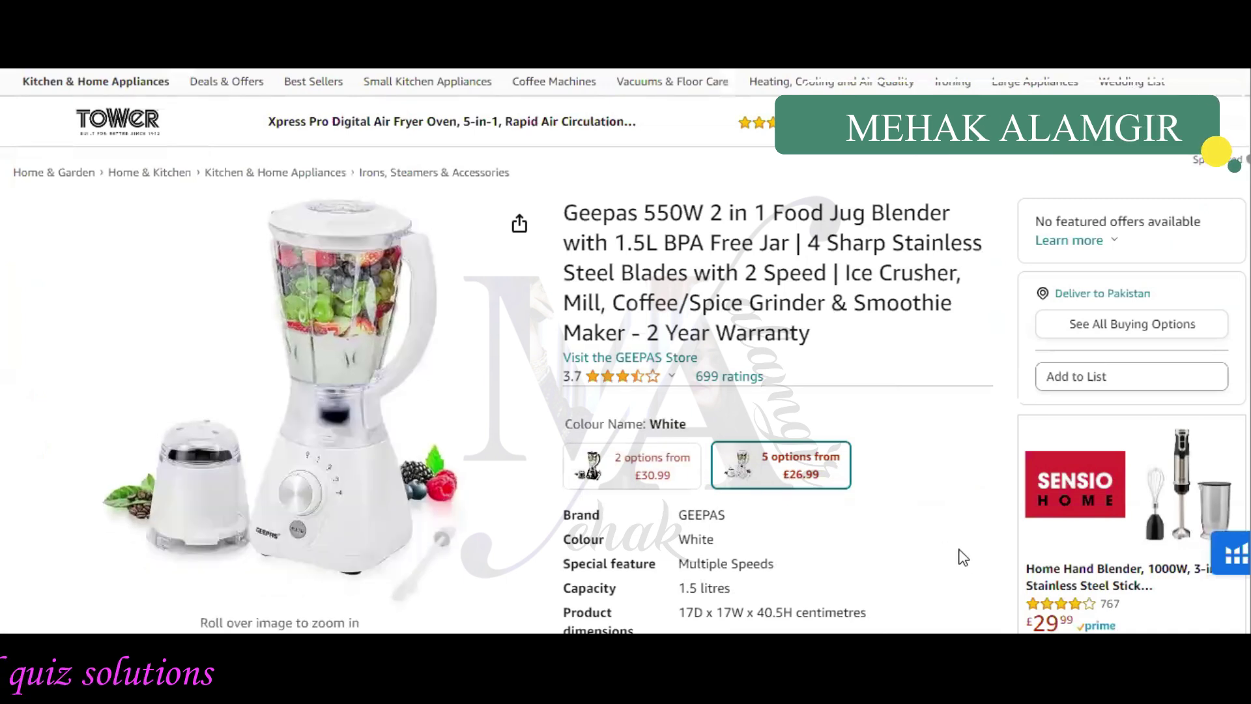
# Capture a screenshot of the Geepas blender page, paste it below the Tefal screenshot in Word, and add a line above it.
pyautogui.hotkey('alt', 'Tab')
pyautogui.click(136, 90)
pyautogui.moveTo(50, 100); pyautogui.dragTo(1250, 579)
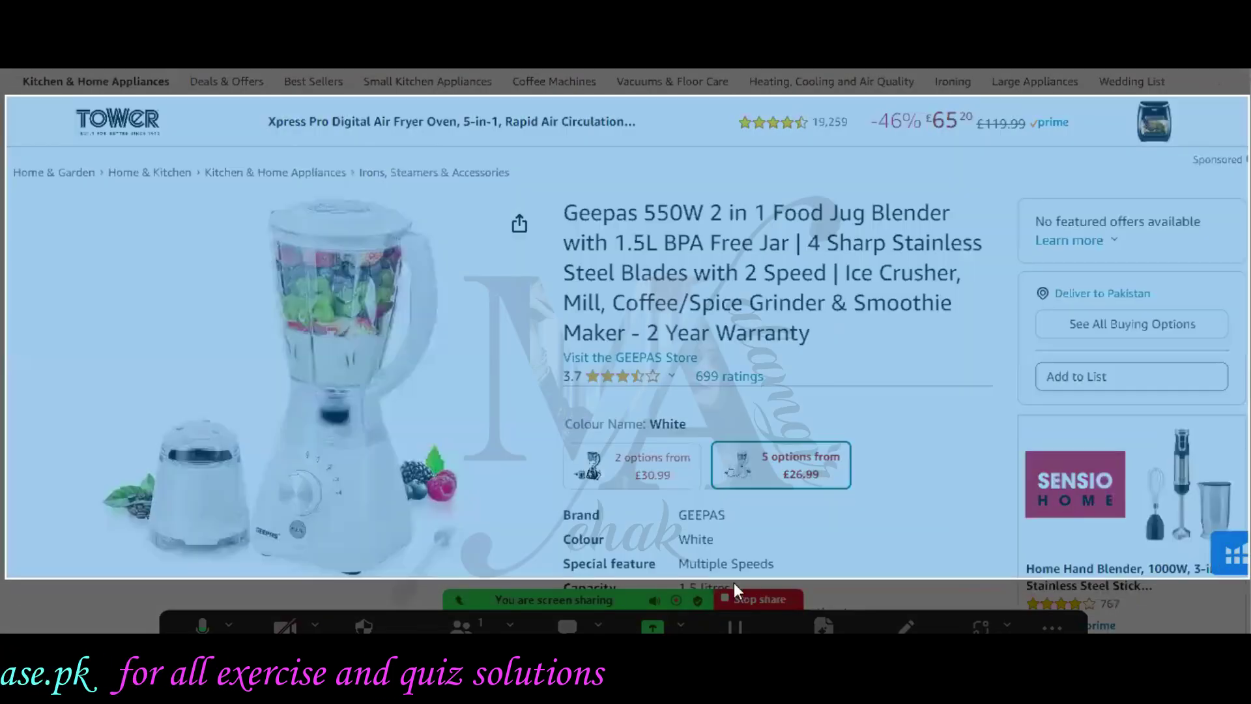
pyautogui.hotkey('alt', 'Tab')
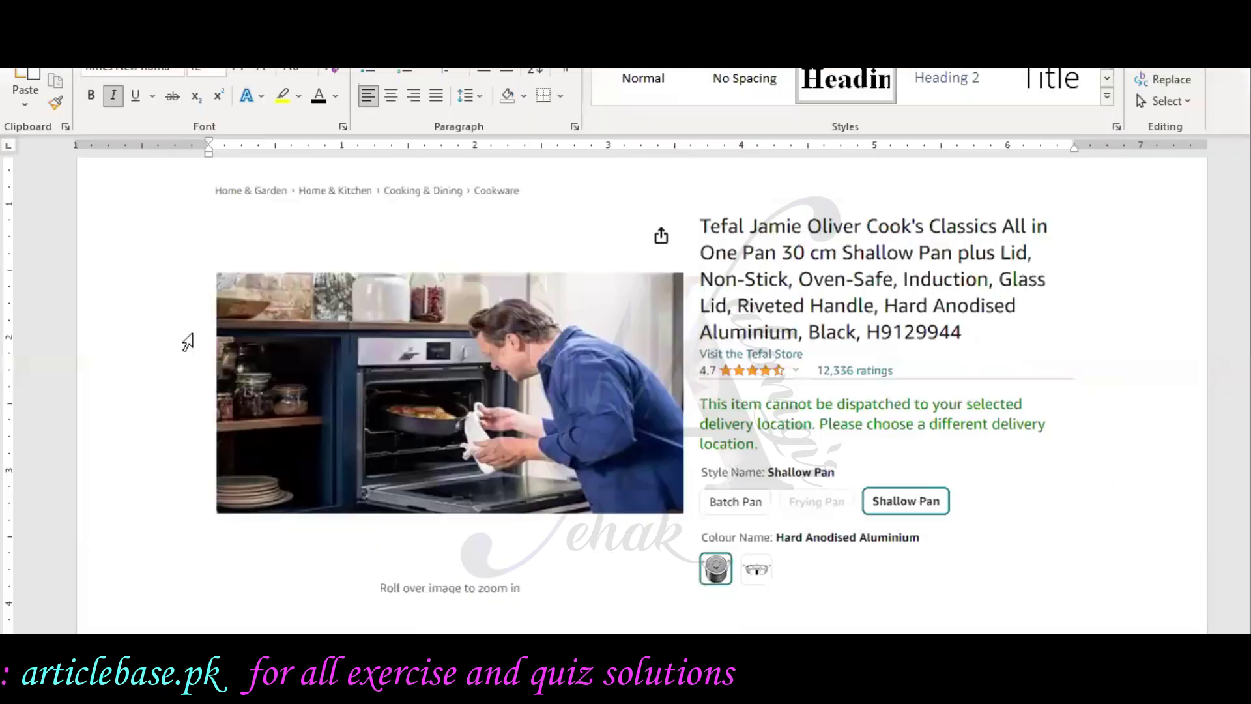
pyautogui.hotkey('ctrl', 'v')
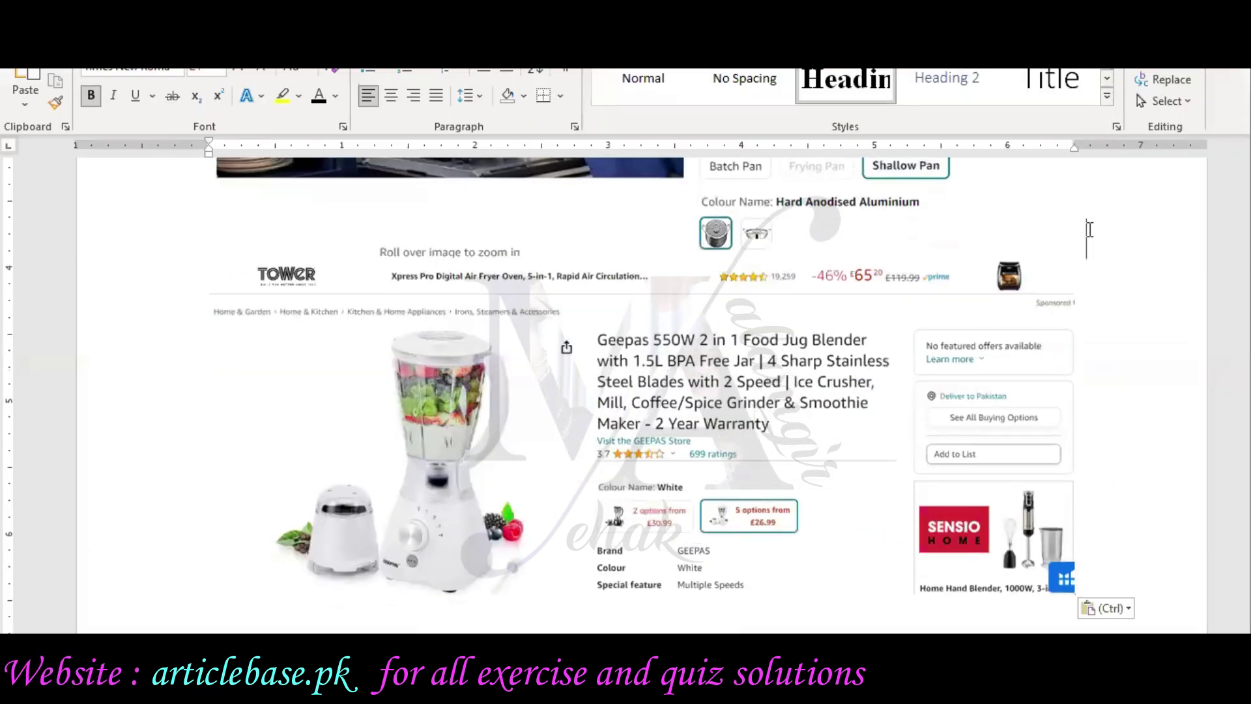
pyautogui.press('Return')
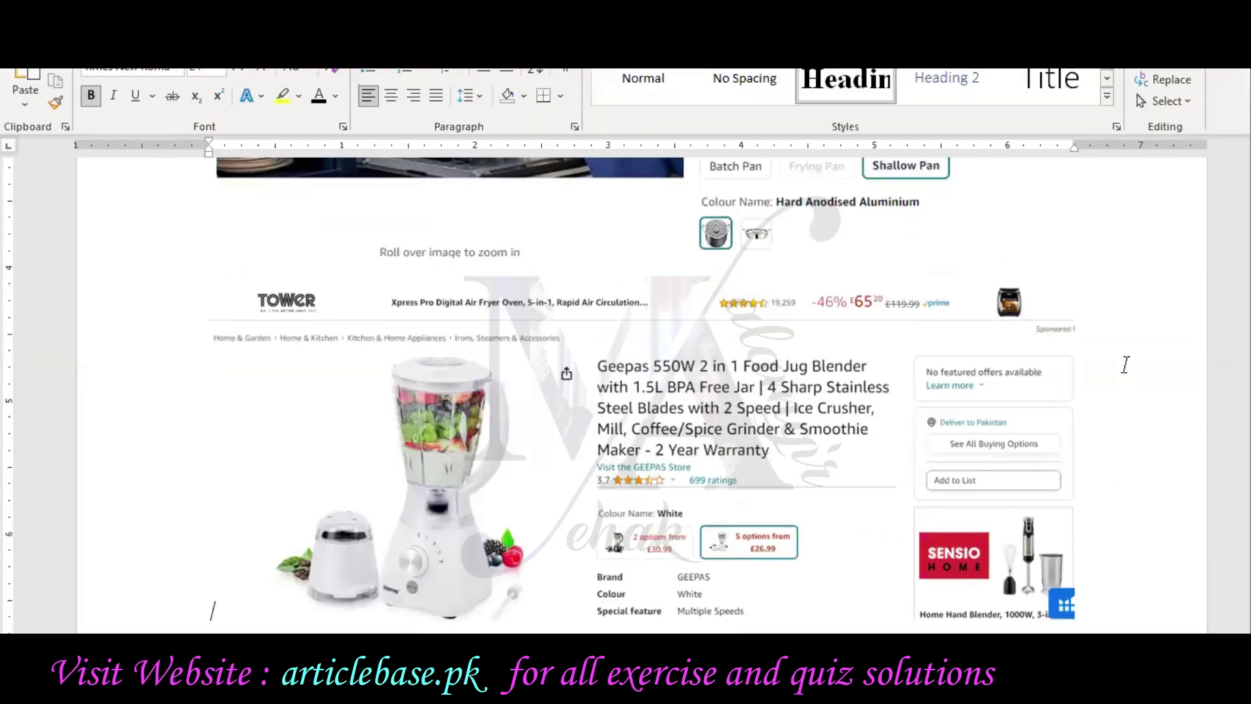
# Copy the Product 1 label into the space above the Geepas screenshot and renumber it as "Product 2 :".
pyautogui.scroll(10, 1123, 363)
pyautogui.moveTo(337, 336); pyautogui.dragTo(312, 326)
pyautogui.press('super+c')
pyautogui.click(91, 95)
pyautogui.scroll(-6, 237, 397)
pyautogui.scroll(-3, 252, 382)
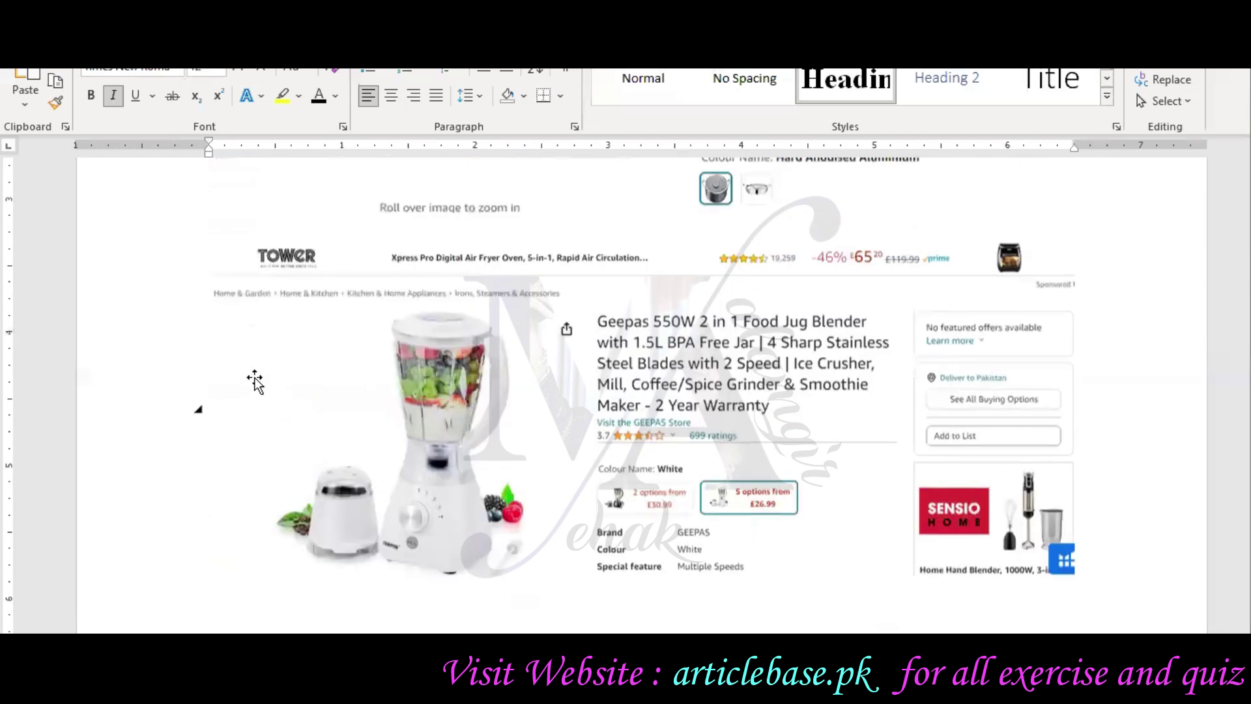
pyautogui.scroll(2, 254, 326)
pyautogui.click(254, 326)
pyautogui.click(1118, 314)
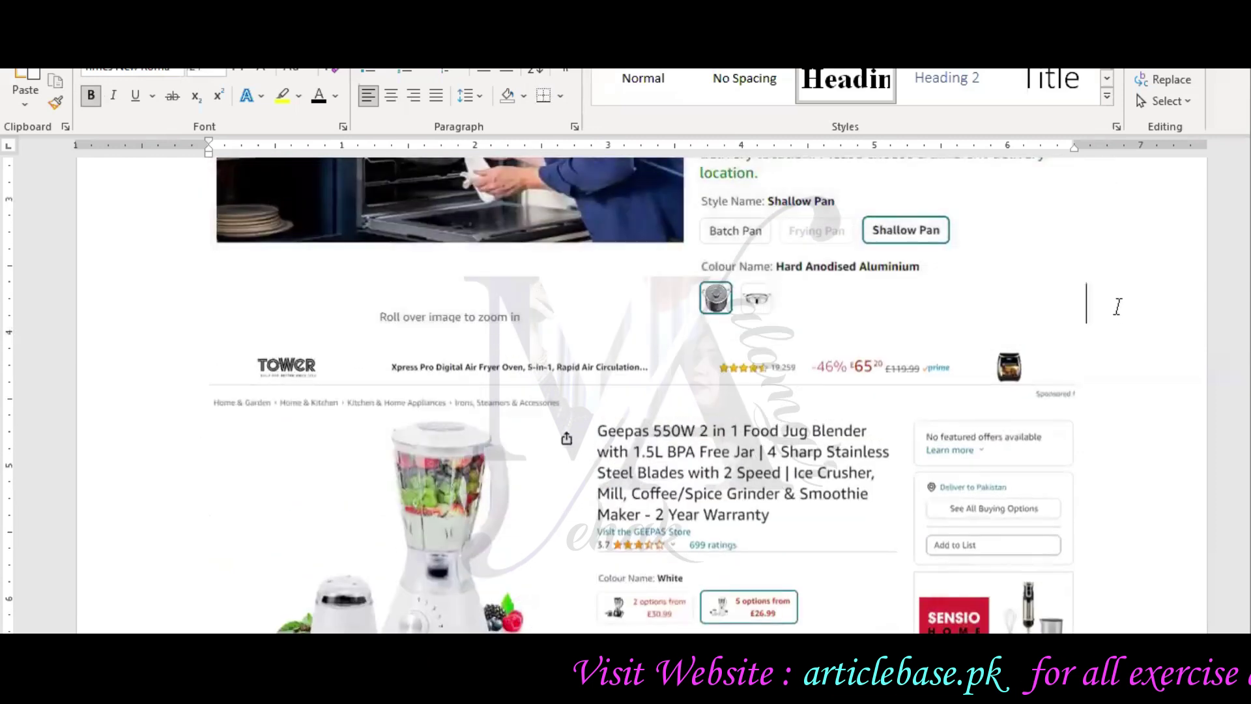
pyautogui.press('Return')
pyautogui.click(39, 91)
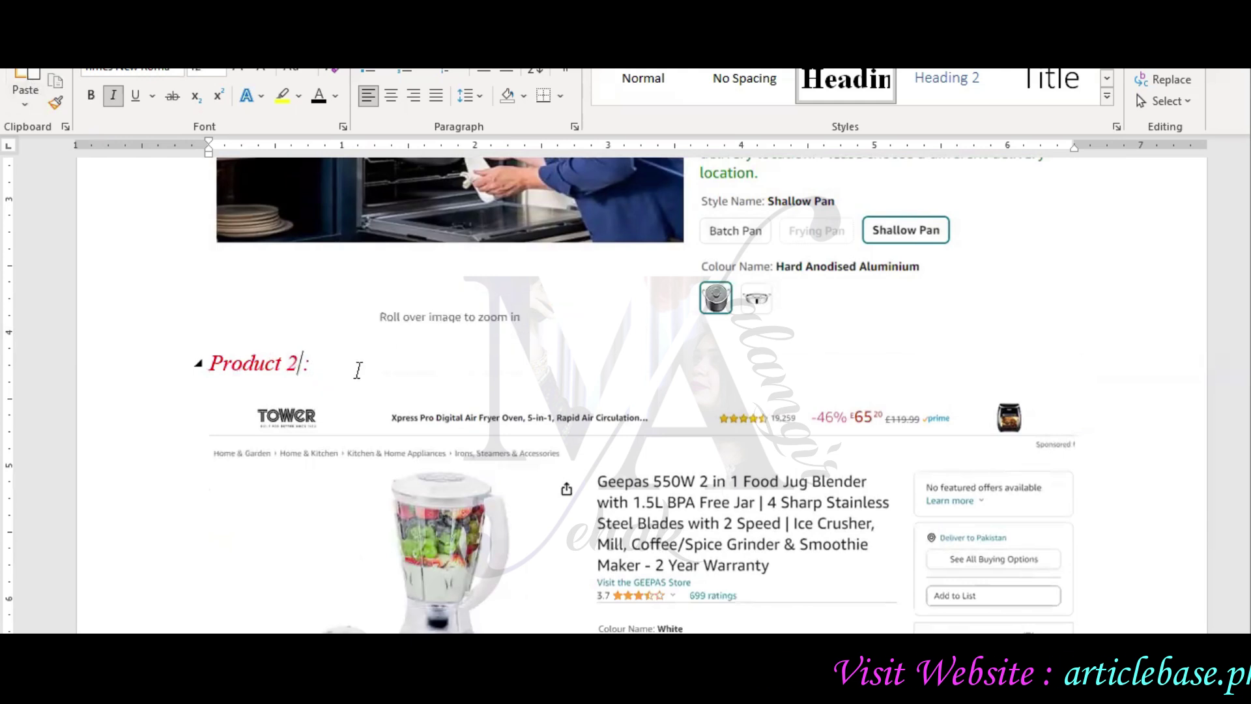
# Copy the Geepas blender's full product title from its Amazon page and paste it after the "Product 2 :" label in Word.
pyautogui.hotkey('alt', 'Tab')
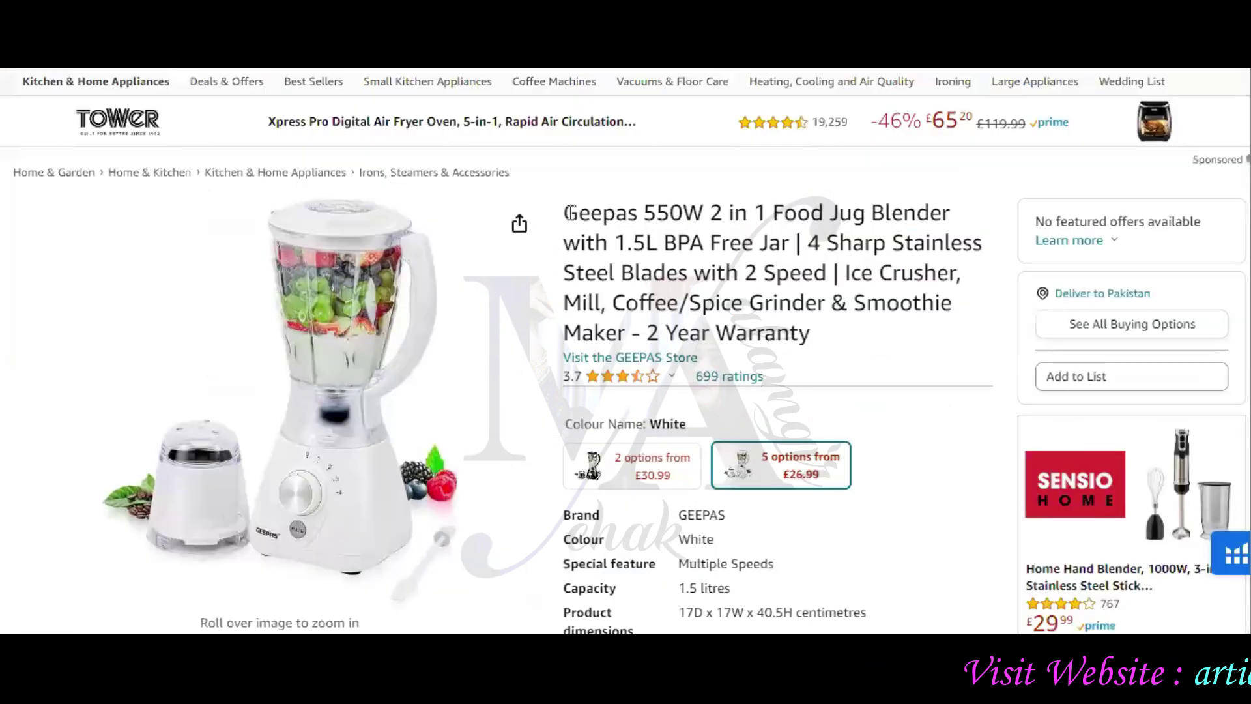
pyautogui.moveTo(569, 213); pyautogui.dragTo(843, 314)
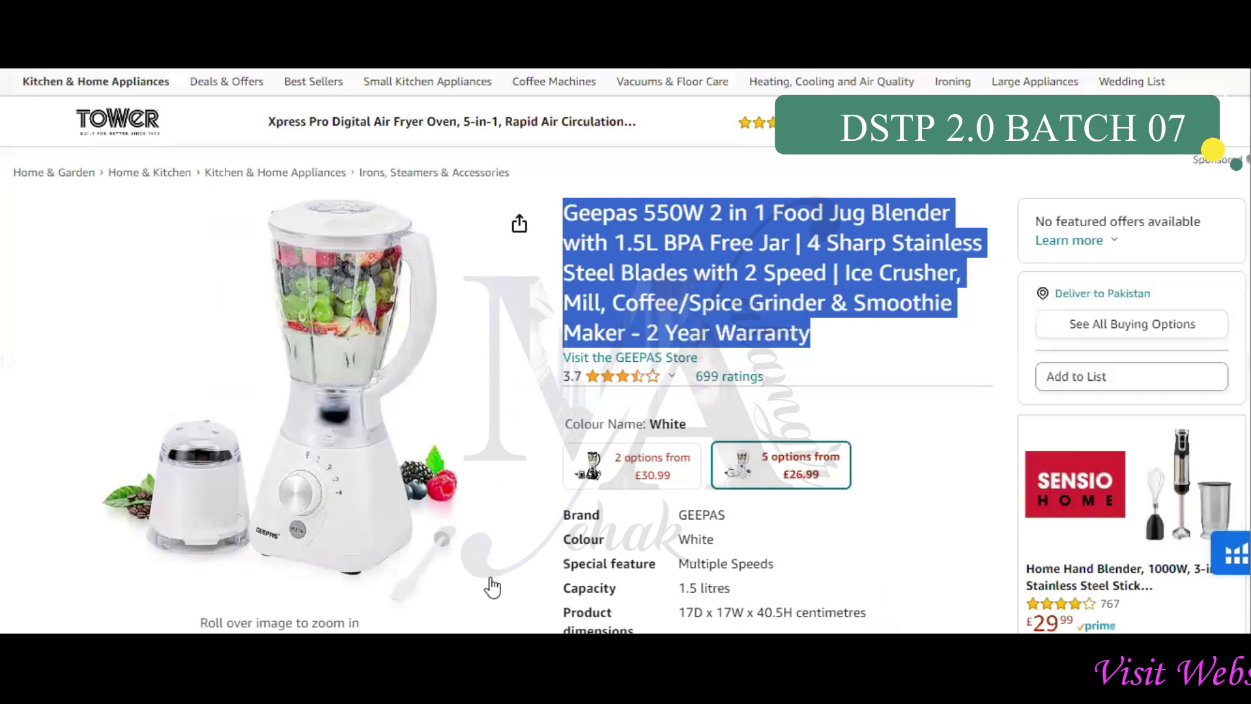
pyautogui.hotkey('ctrl', 'c')
pyautogui.hotkey('alt', 'Tab')
pyautogui.hotkey('ctrl', 'v')
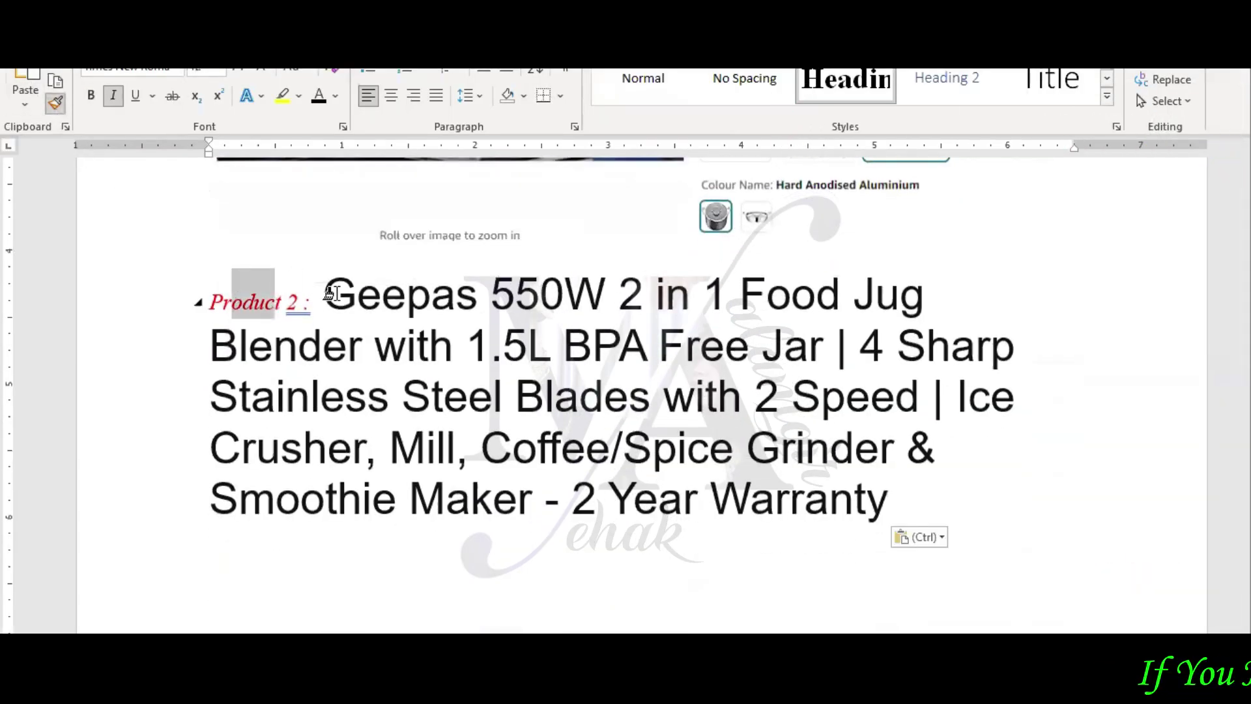
# Restyle the pasted Geepas title as small, non-bold italic text matching the Product 1 title.
pyautogui.moveTo(329, 292); pyautogui.dragTo(888, 502)
pyautogui.moveTo(380, 363); pyautogui.dragTo(324, 282)
pyautogui.click(90, 95)
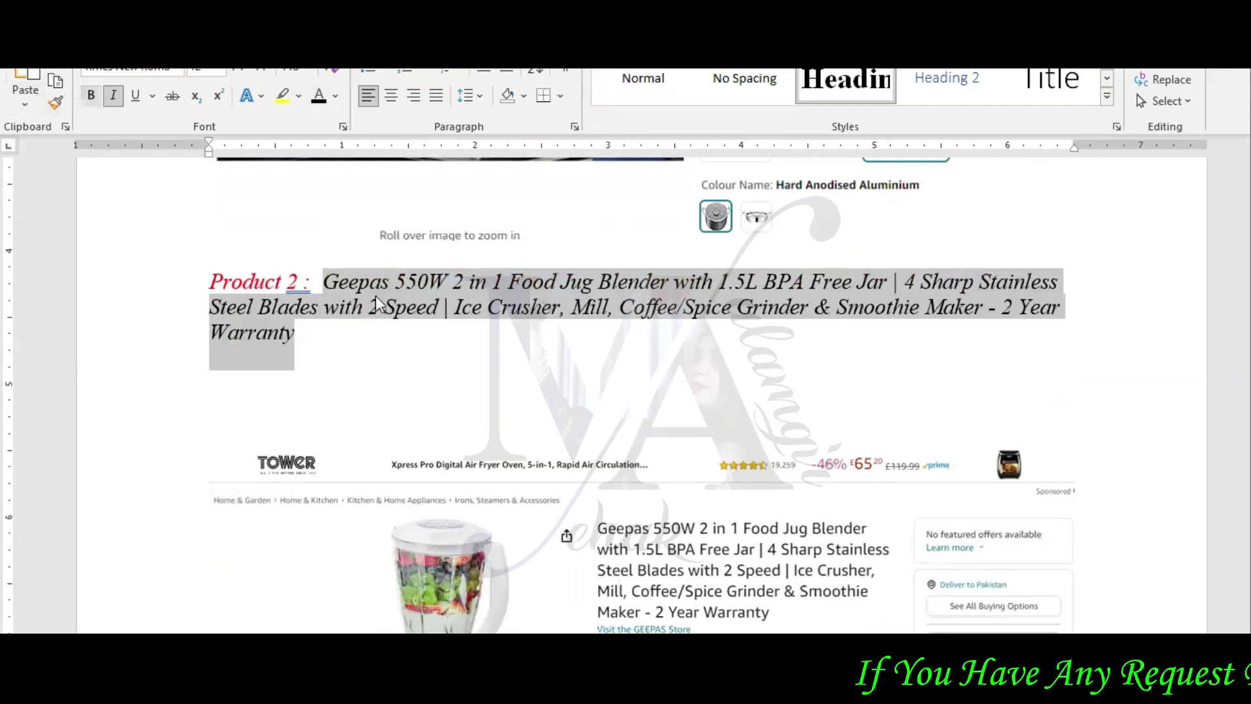
pyautogui.click(407, 413)
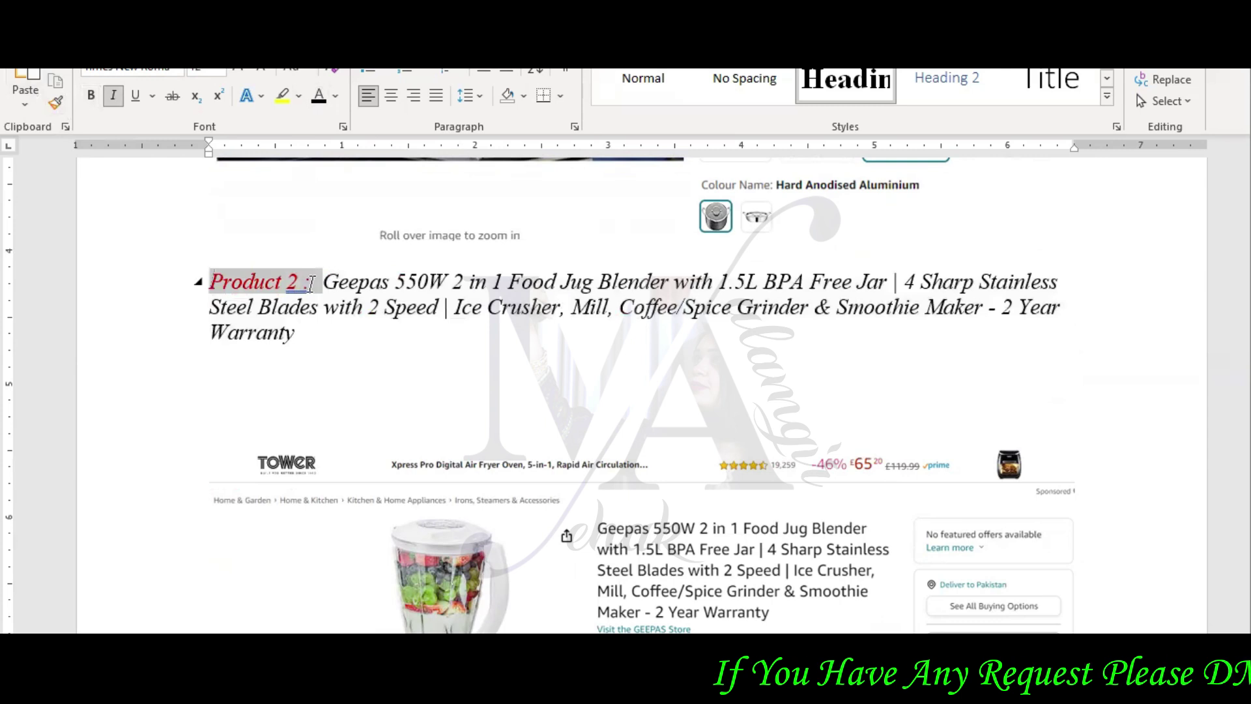
pyautogui.click(56, 103)
pyautogui.scroll(-6, 1064, 383)
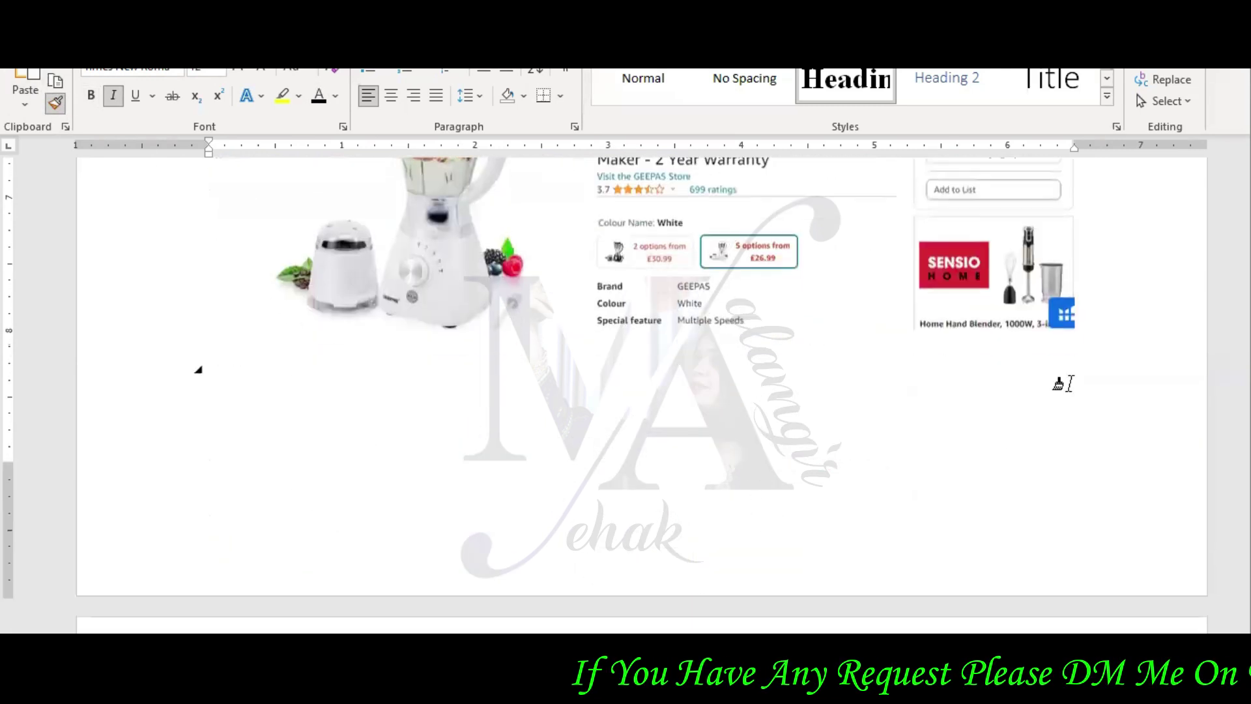
pyautogui.click(25, 81)
pyautogui.scroll(15, 493, 396)
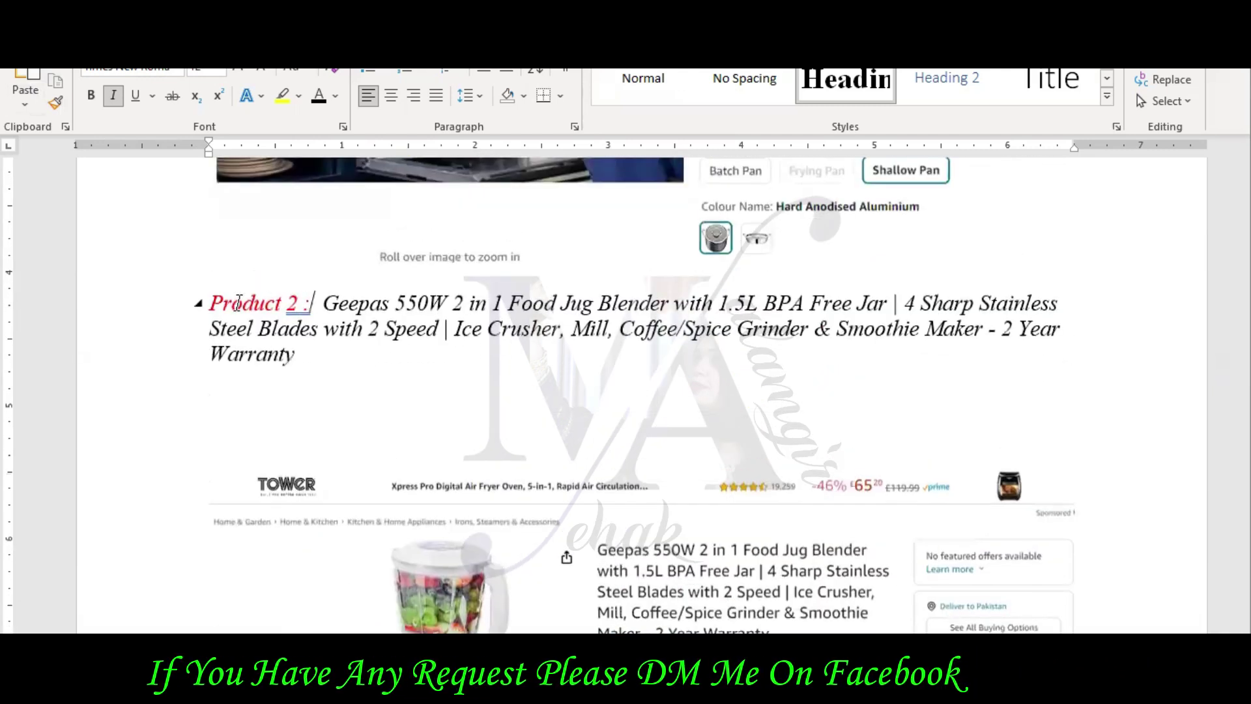
# Copy the "Product 2 :" label to the empty line below the Geepas screenshot and renumber the copy as "Product 3 :".
pyautogui.moveTo(320, 303); pyautogui.dragTo(209, 304)
pyautogui.scroll(-1, 210, 319)
pyautogui.scroll(-7, 210, 319)
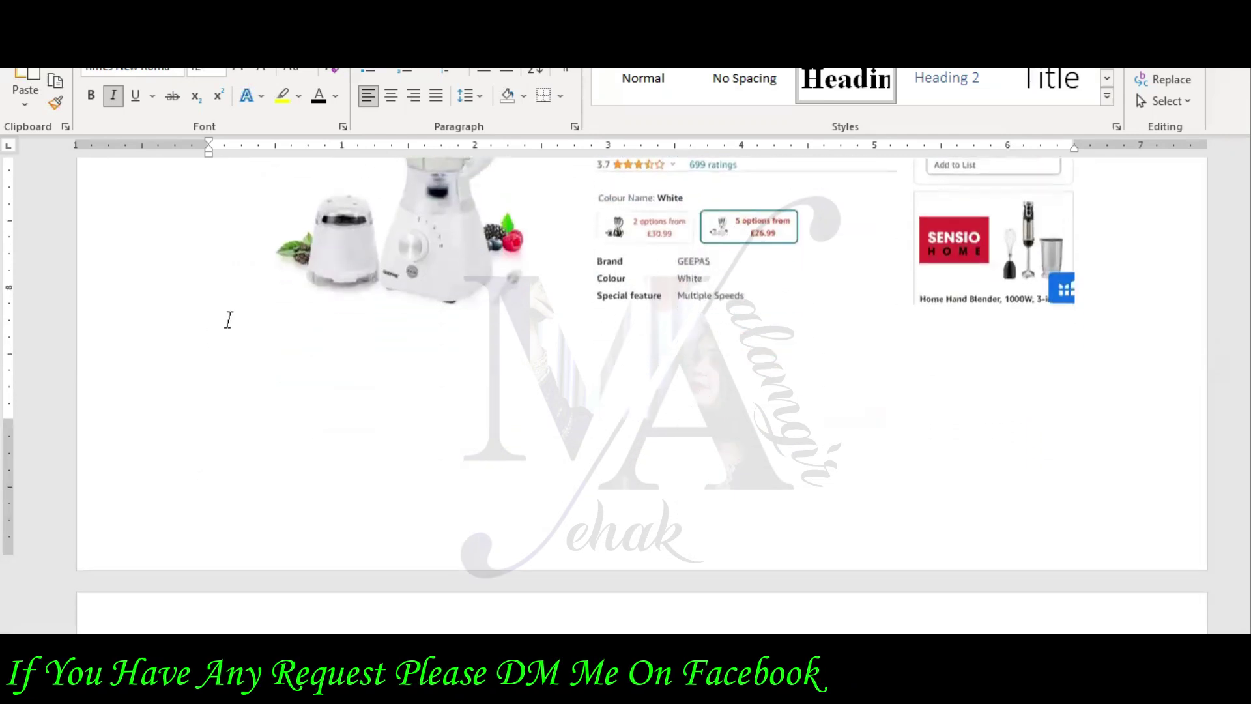
pyautogui.hotkey('ctrl', 'v')
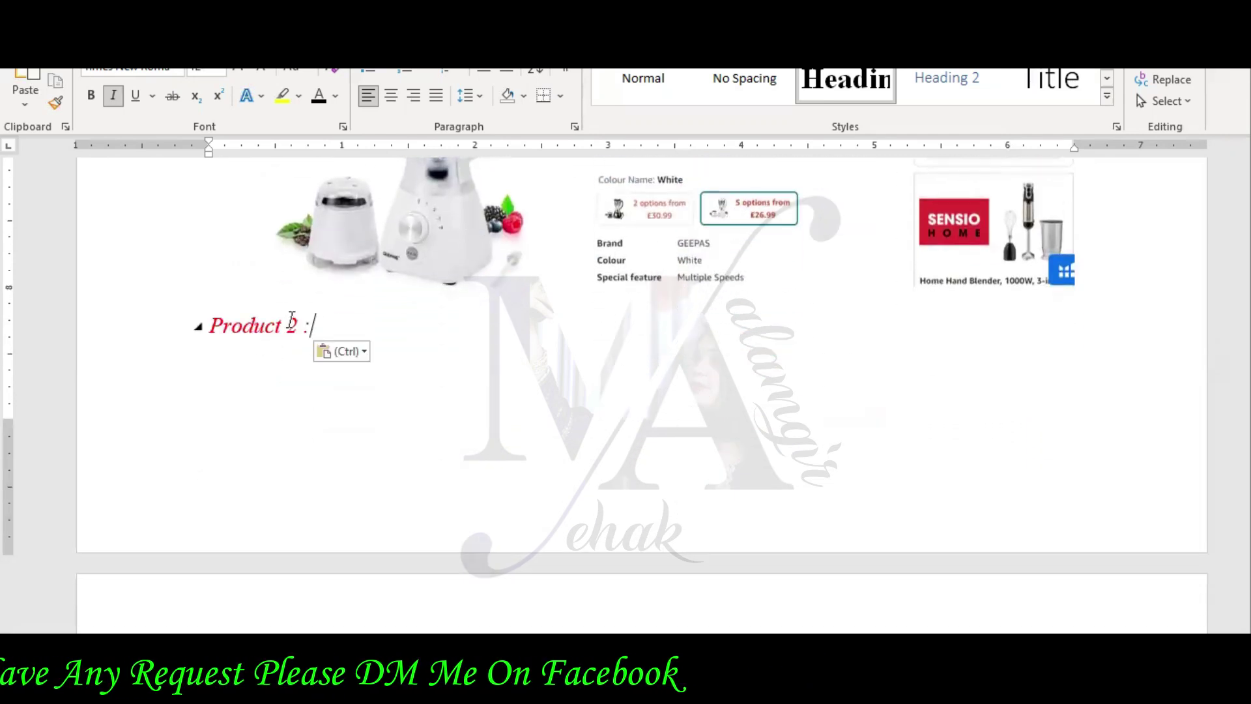
pyautogui.write('3')
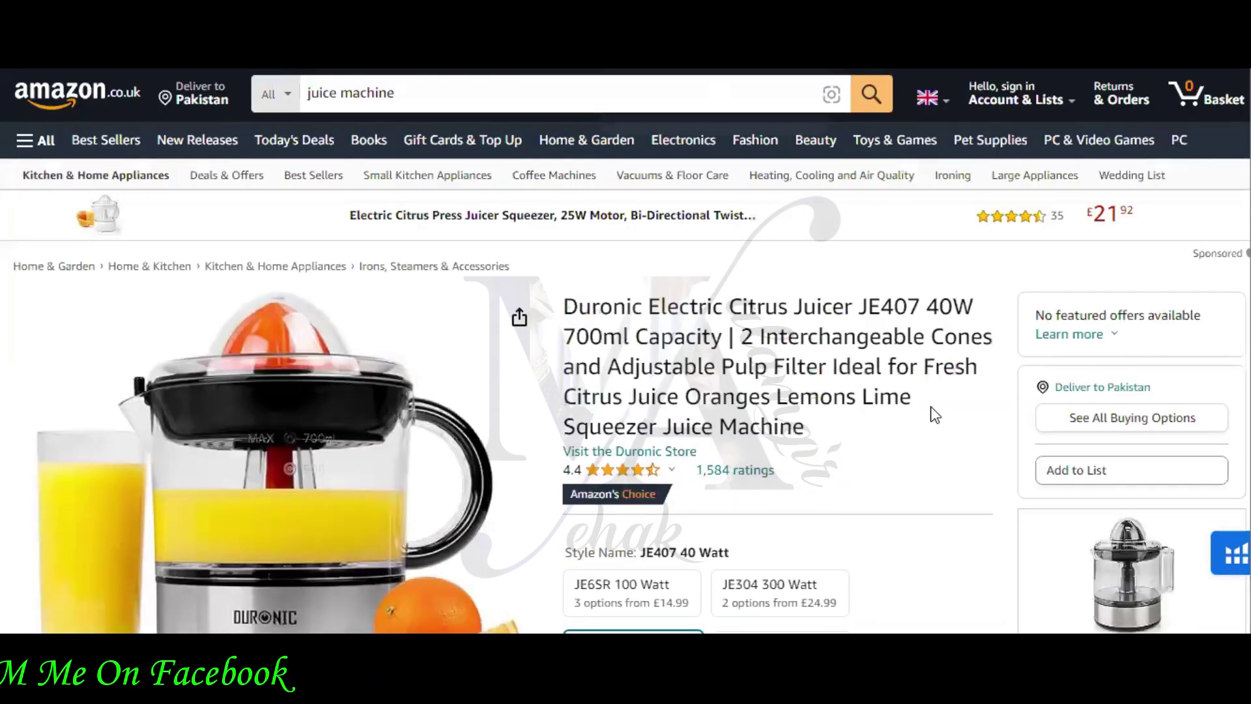
# Switch to Amazon UK, check the Duronic and Philips juicer pages for variations, and look through the juice machine results for a third product.
pyautogui.scroll(-4, 936, 415)
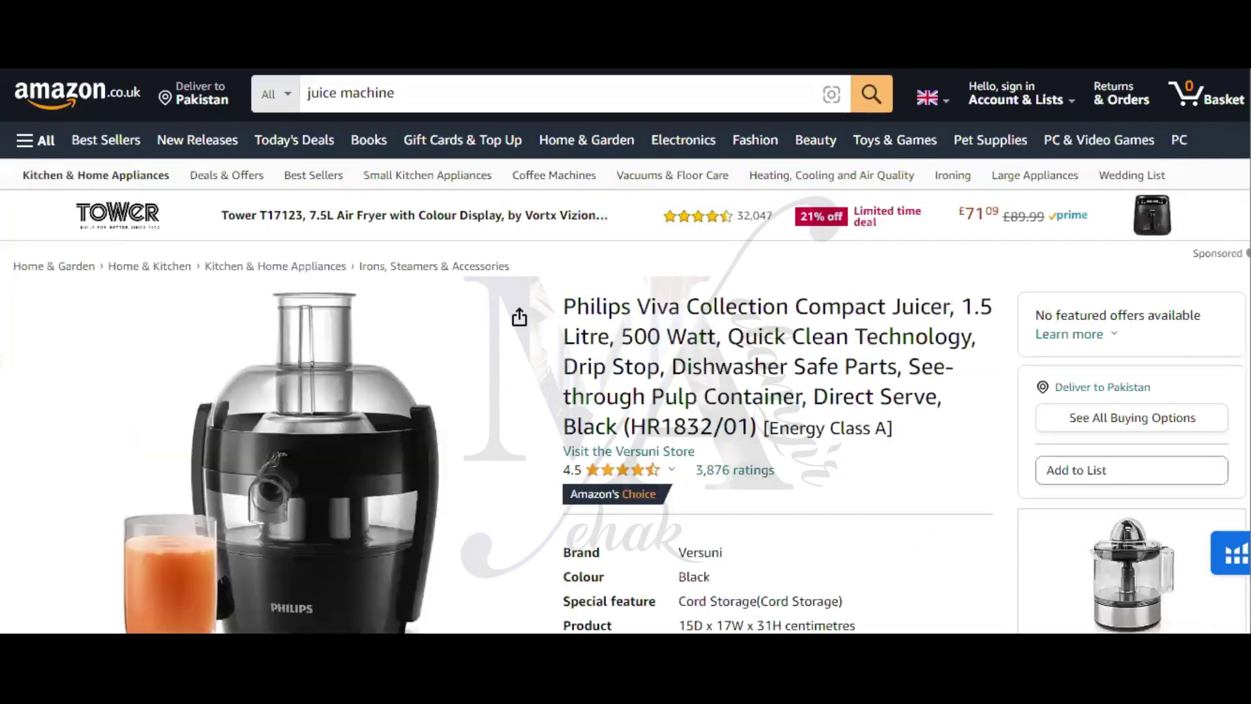
pyautogui.scroll(-6, 992, 395)
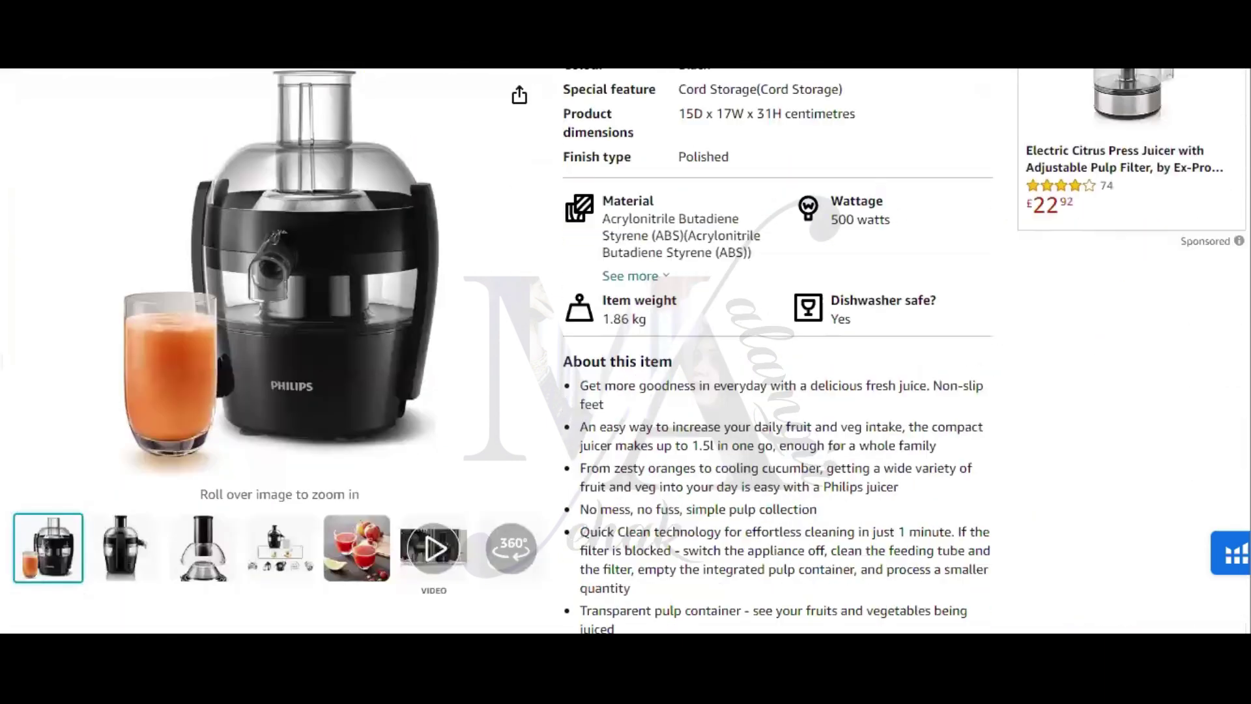
pyautogui.scroll(-1, 906, 351)
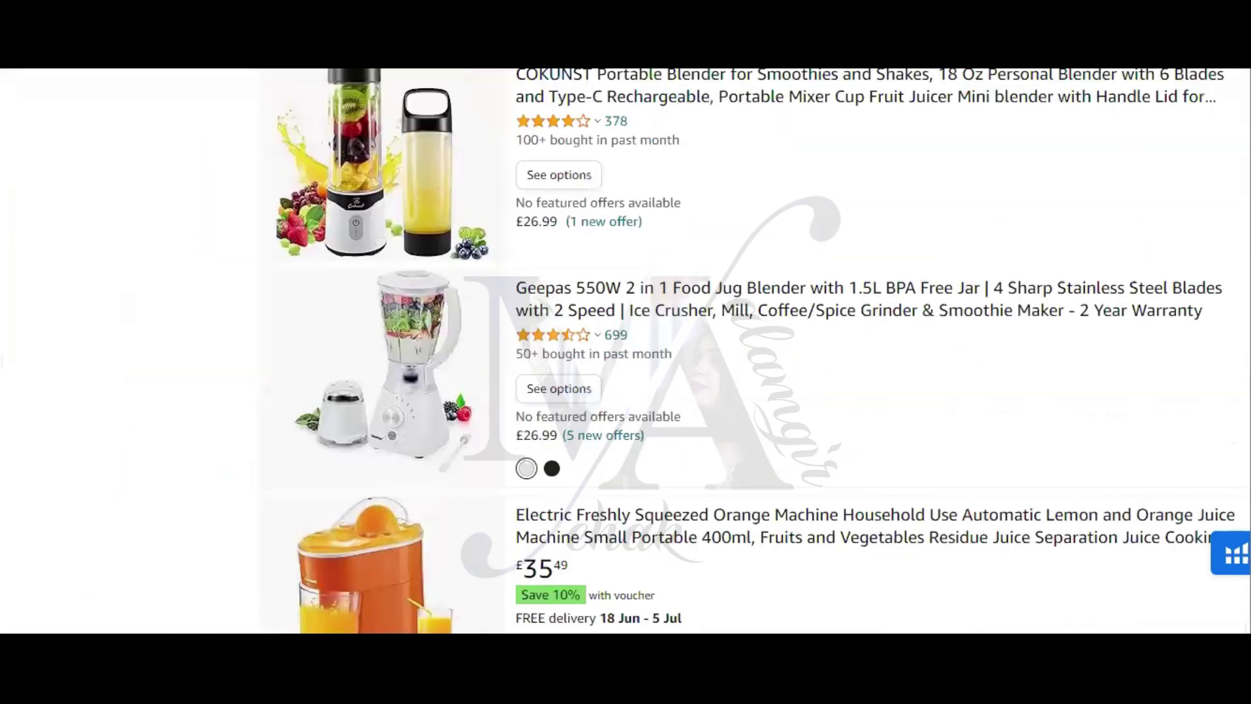
pyautogui.scroll(2, 756, 352)
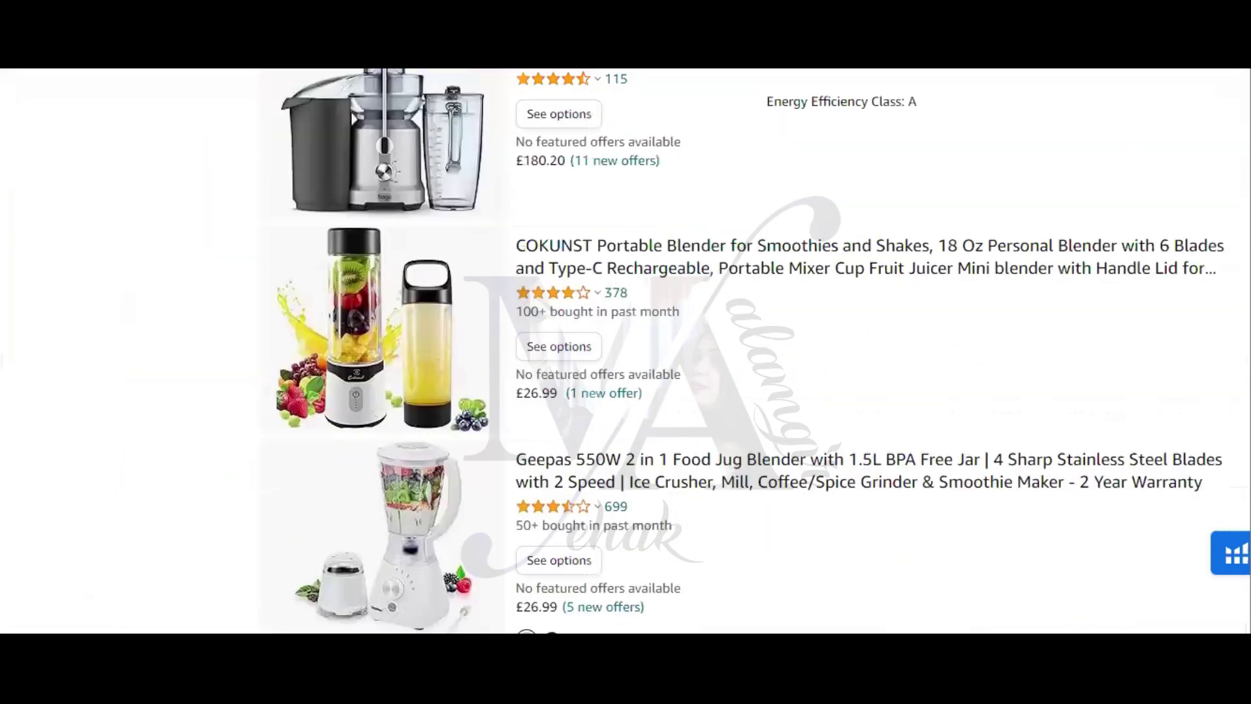
pyautogui.scroll(-5, 756, 352)
pyautogui.scroll(-2, 988, 450)
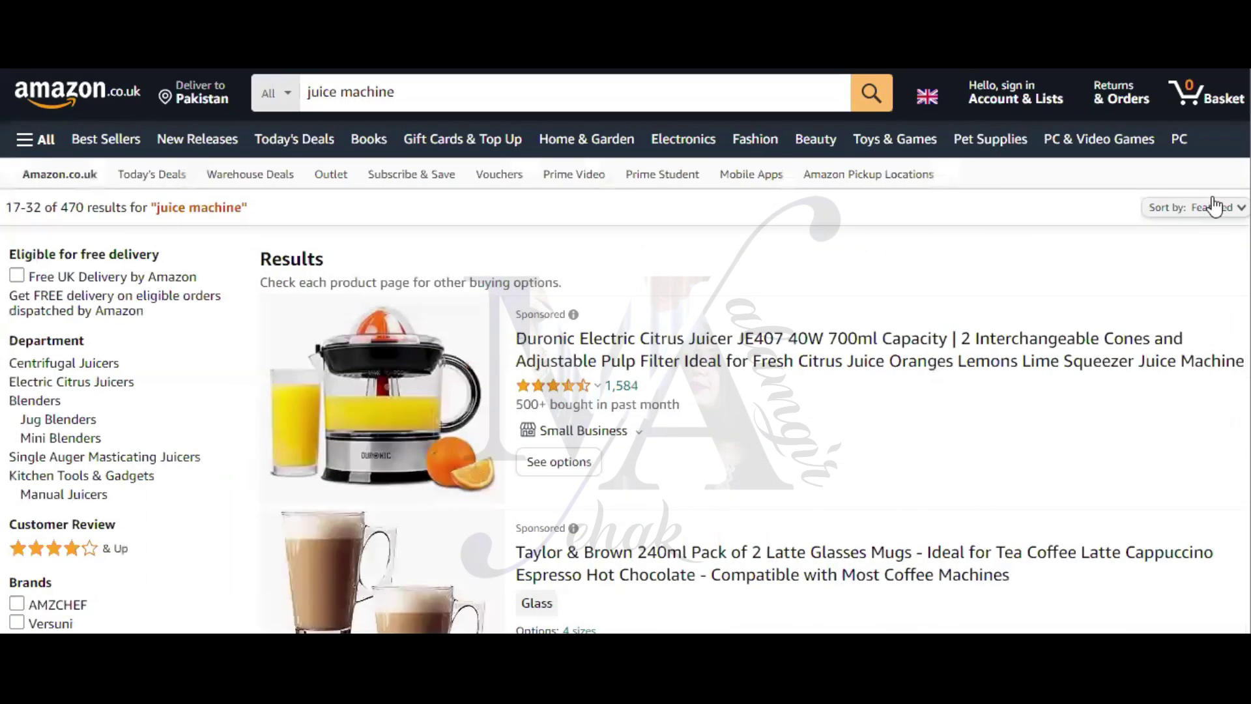
pyautogui.scroll(-10, 1211, 202)
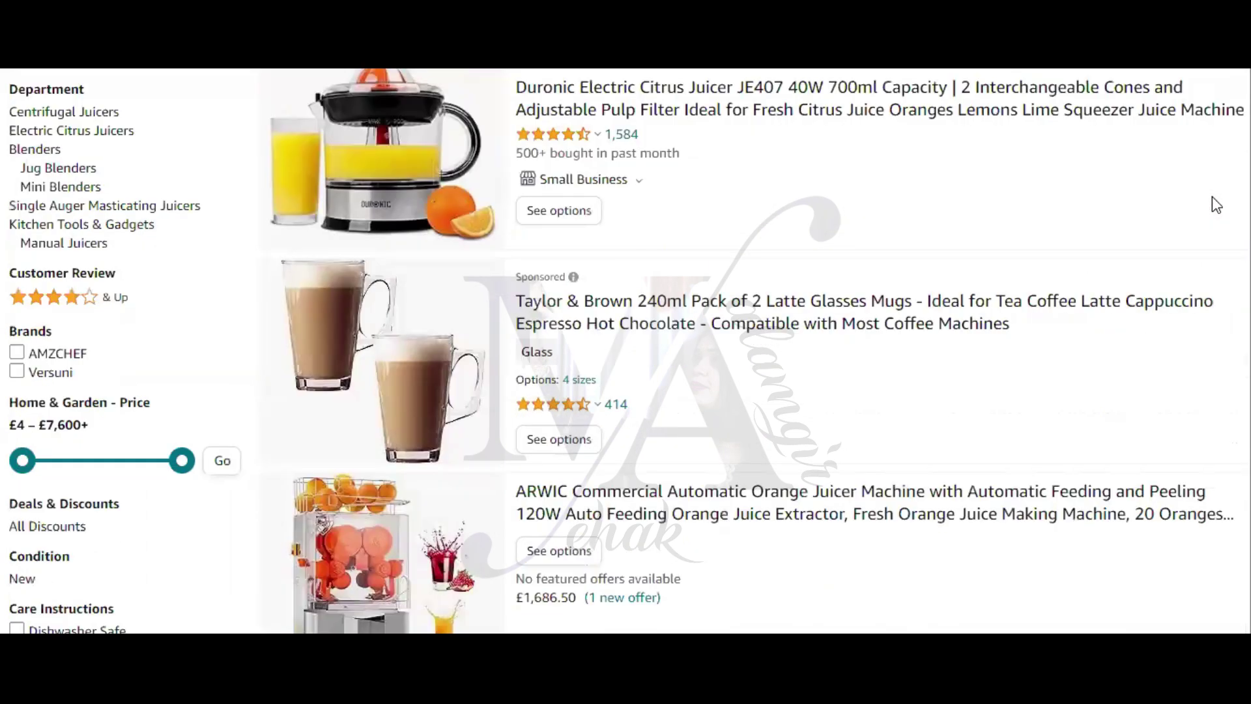
pyautogui.scroll(-12, 1213, 205)
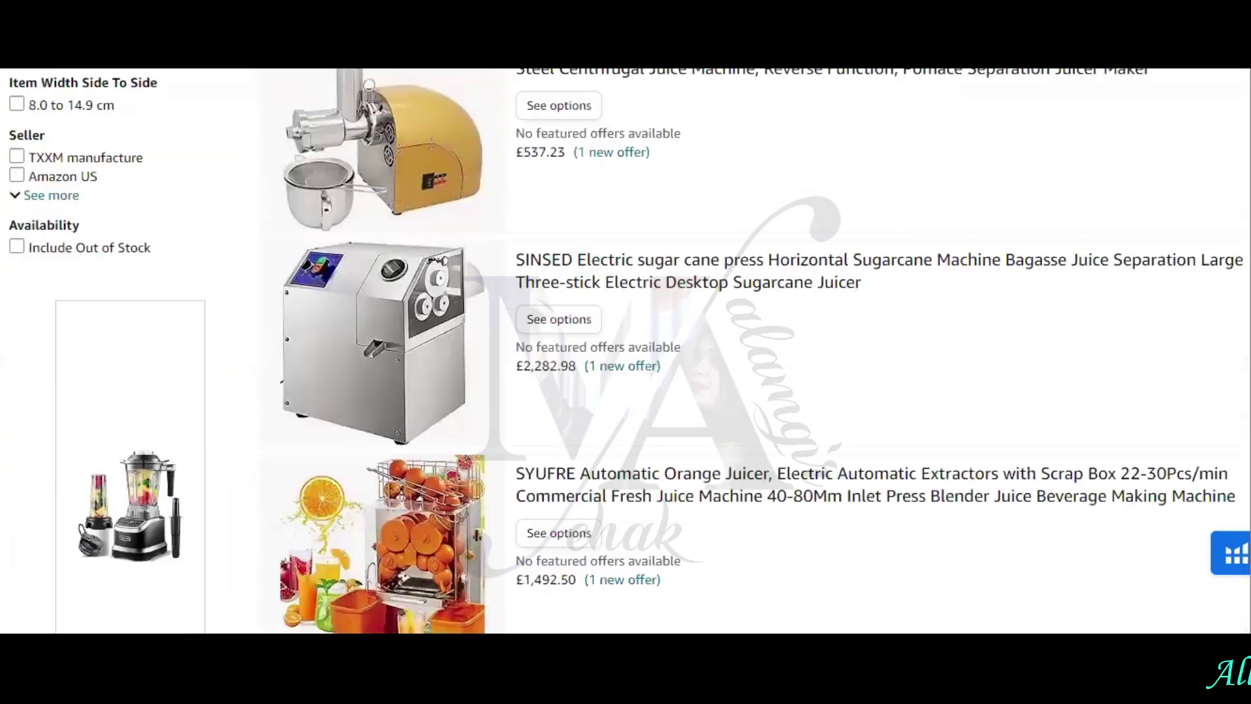
pyautogui.scroll(-5, 625, 352)
pyautogui.scroll(20, 626, 352)
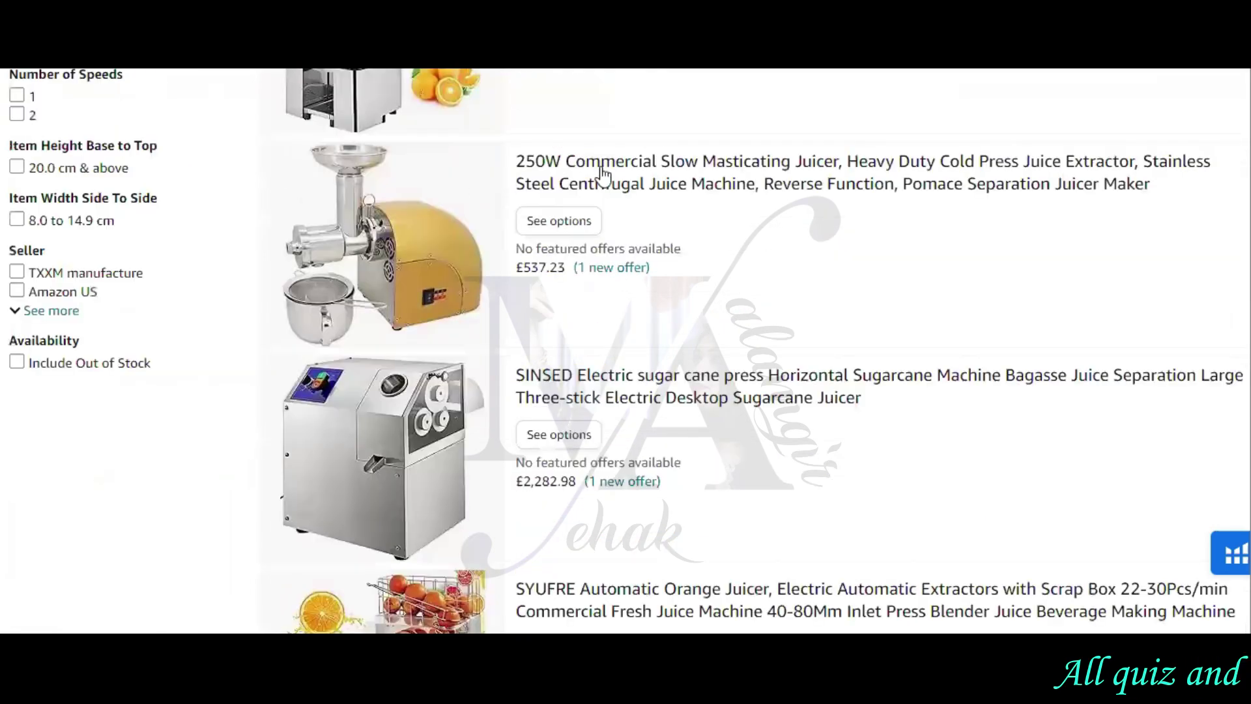
# Search Amazon UK for "sandwich toaster" and look through the results for a product with no more than two variations.
pyautogui.click(340, 95)
pyautogui.moveTo(395, 94); pyautogui.dragTo(315, 91)
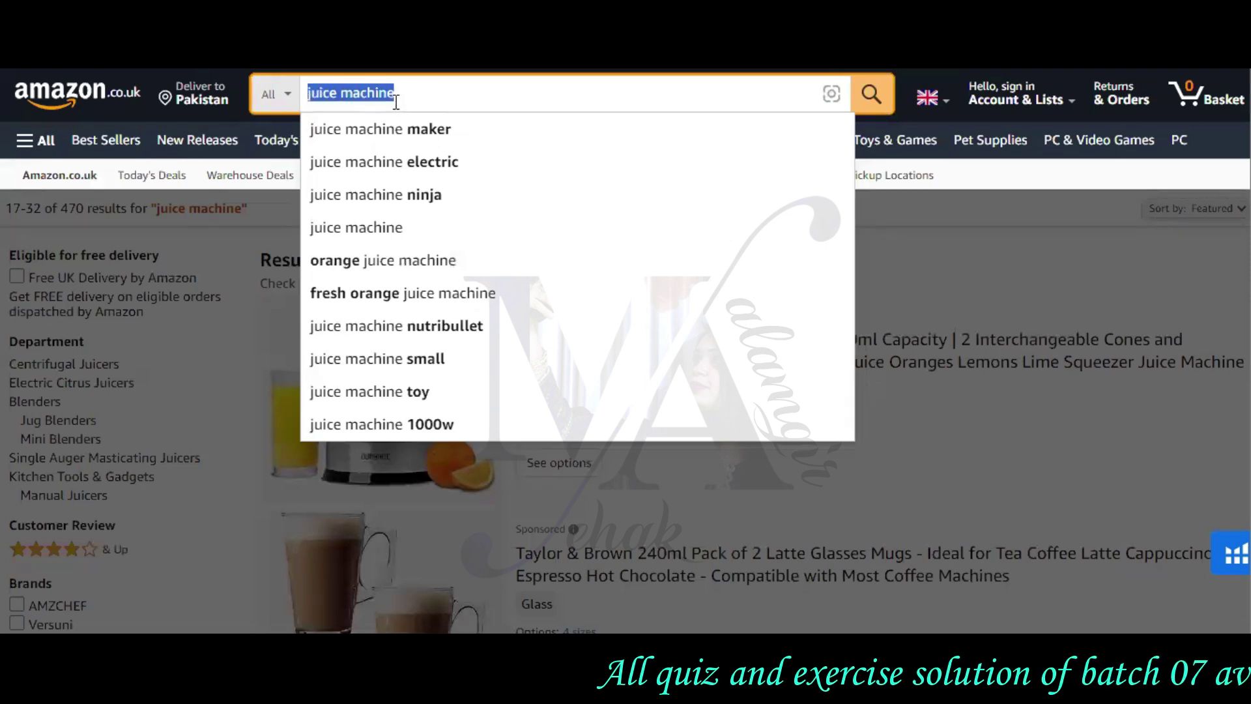
pyautogui.write('sandwi')
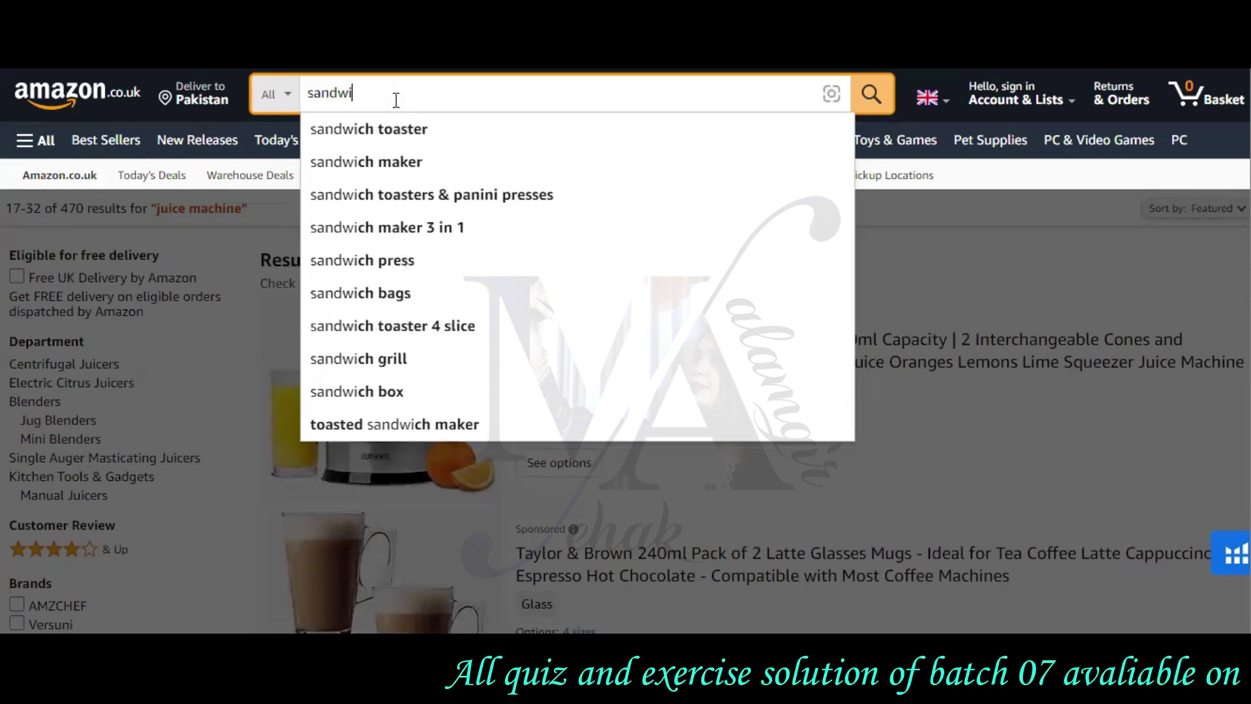
pyautogui.write('ch')
pyautogui.click(411, 130)
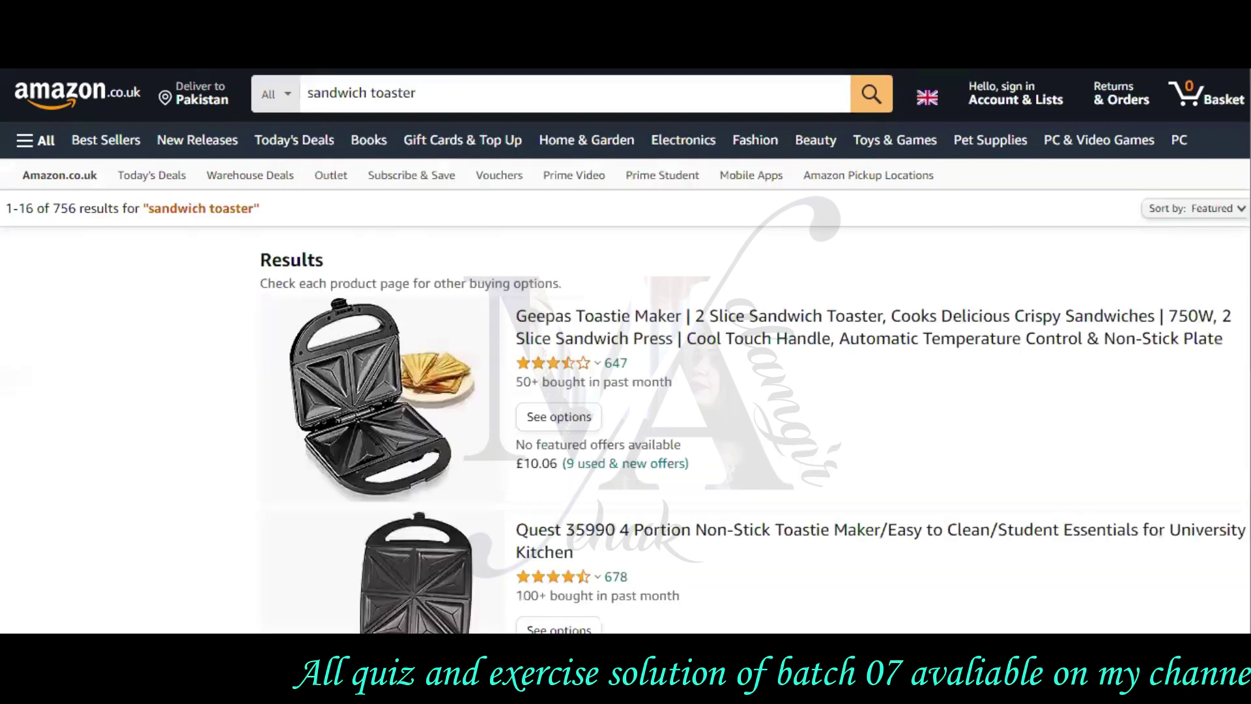
pyautogui.scroll(-10, 626, 352)
pyautogui.scroll(-6, 626, 352)
pyautogui.scroll(-15, 754, 352)
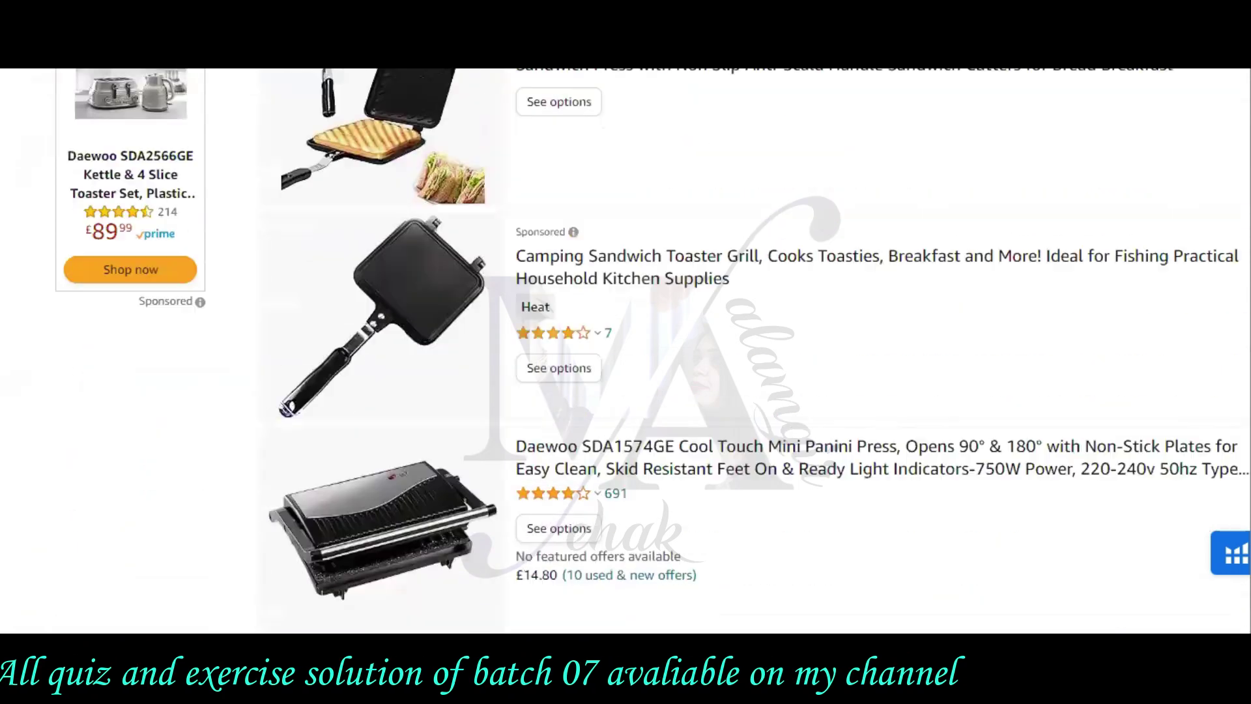
pyautogui.scroll(-15, 753, 352)
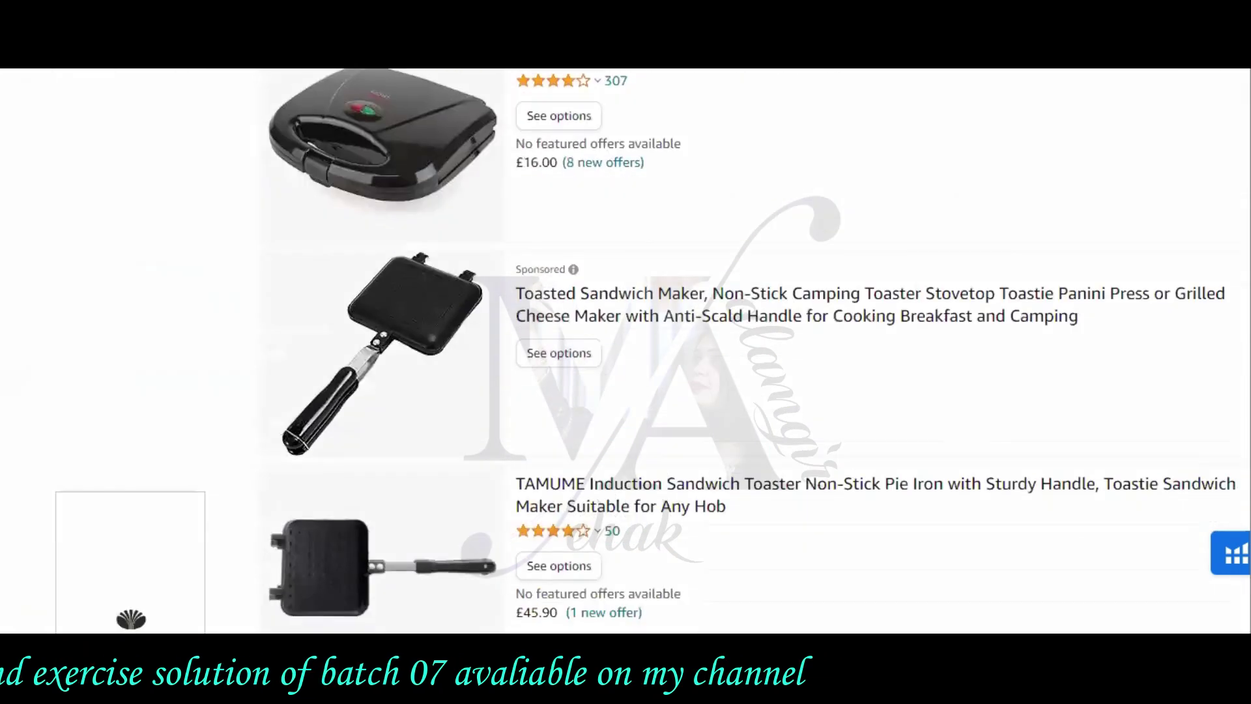
pyautogui.scroll(-15, 754, 352)
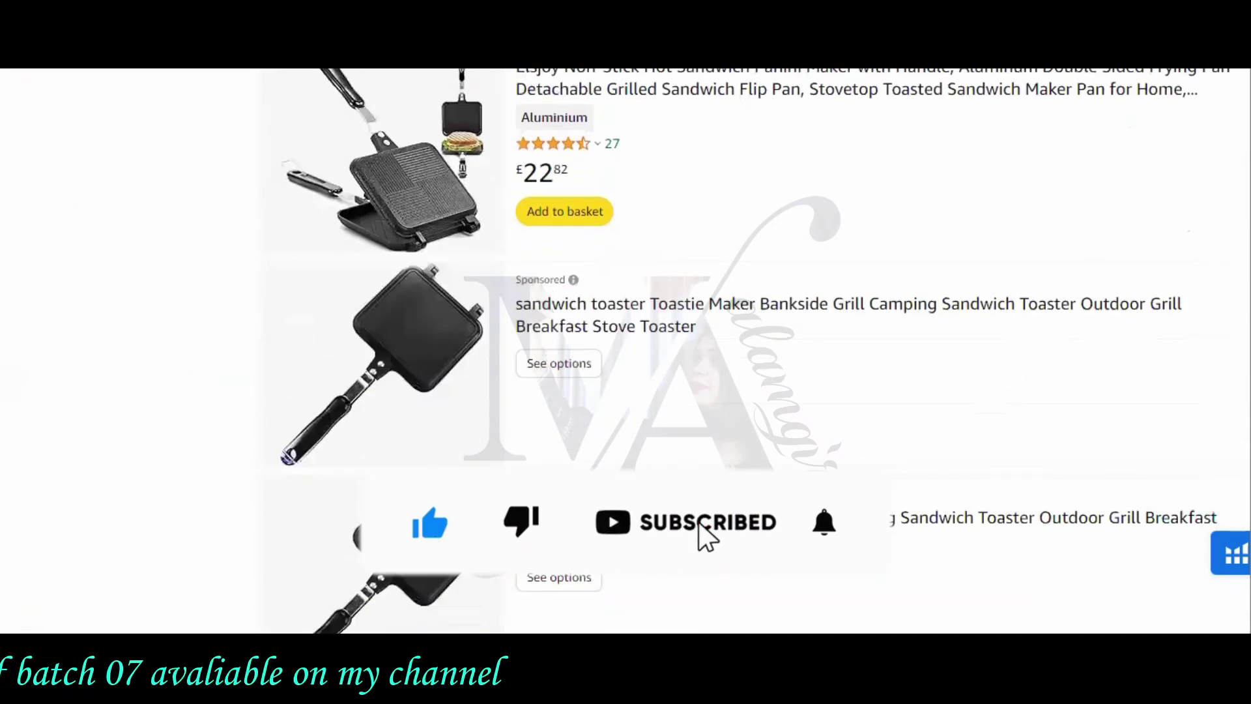
pyautogui.scroll(20, 626, 352)
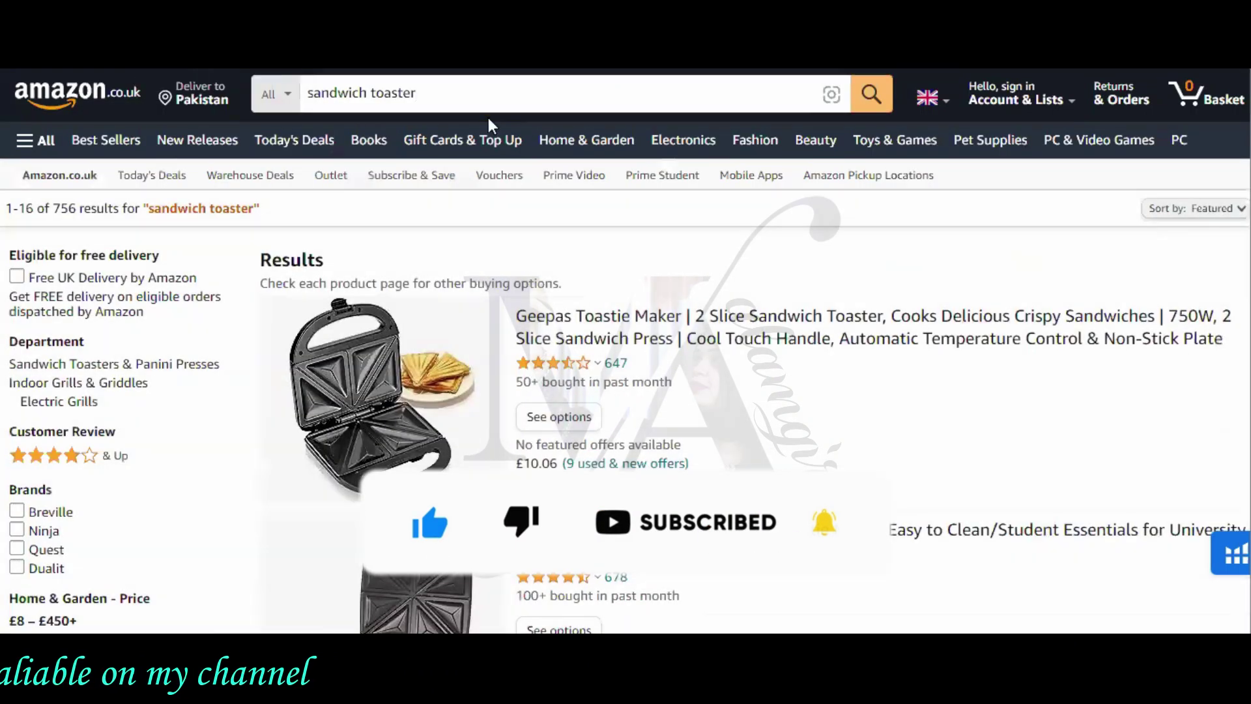
# Search Amazon UK for "bulb" and look through the listed bulbs for a suitable third product.
pyautogui.click(458, 100)
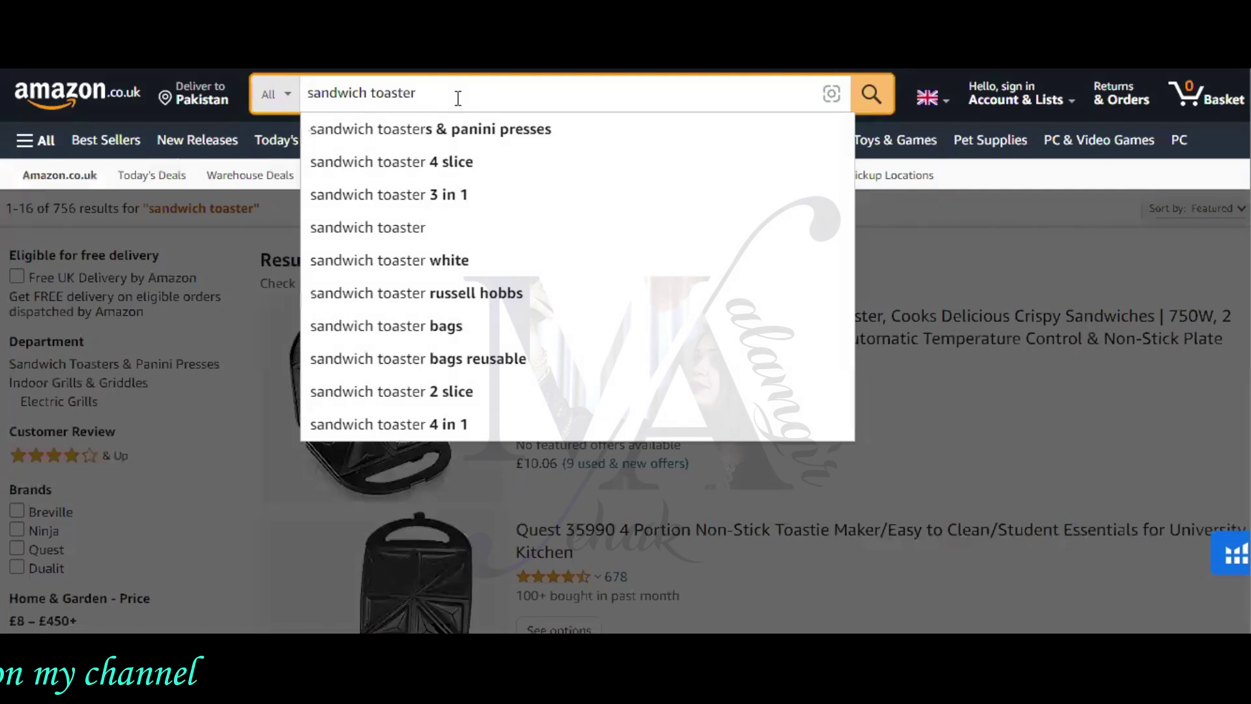
pyautogui.write('bulb')
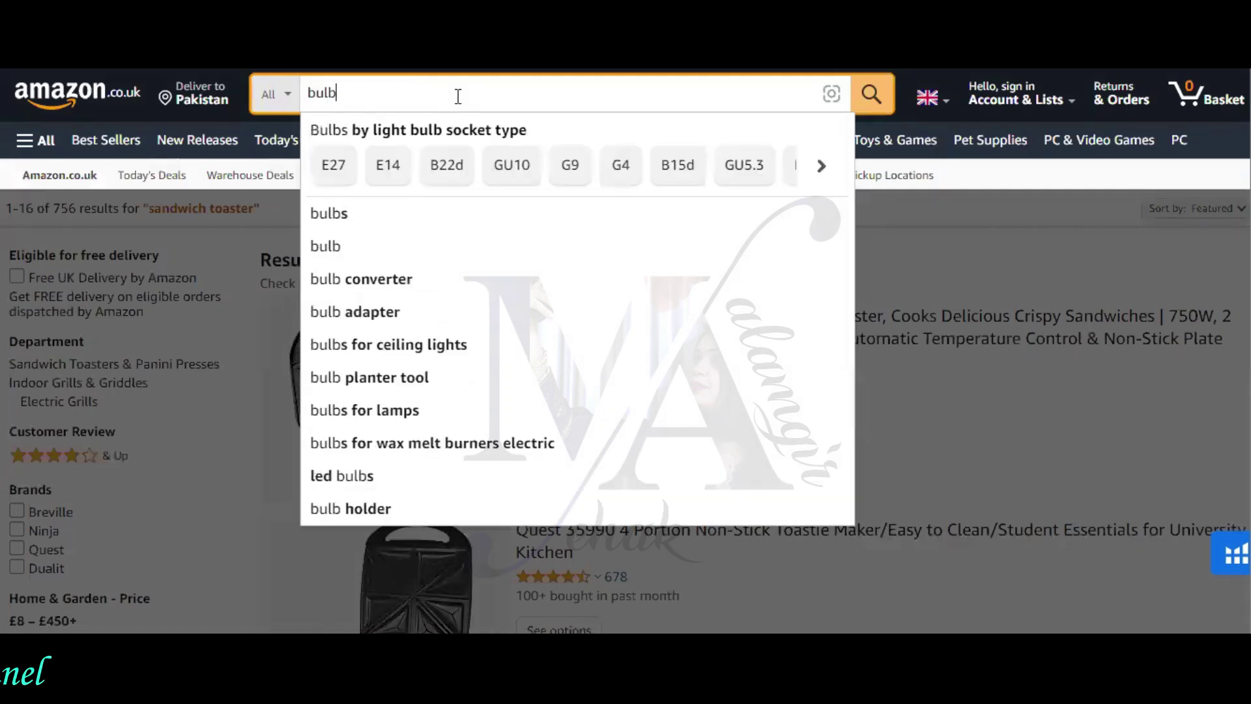
pyautogui.press('Return')
pyautogui.scroll(-1, 759, 204)
pyautogui.scroll(-6, 761, 204)
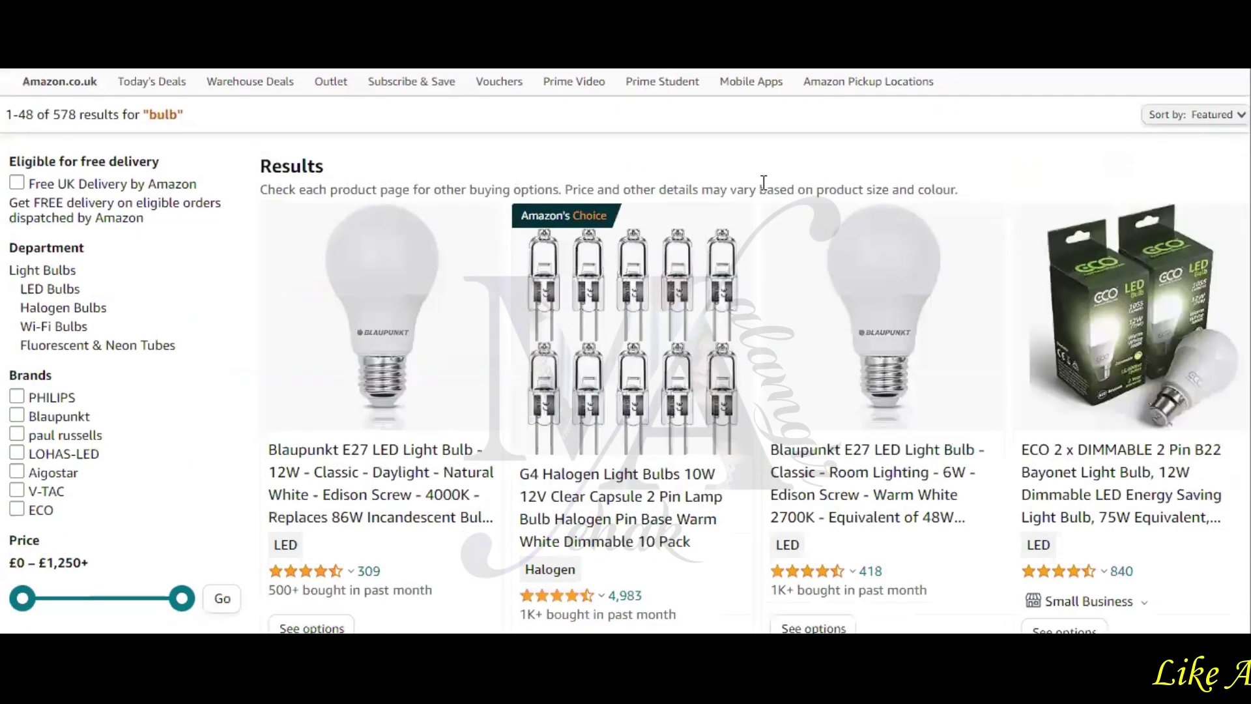
pyautogui.scroll(-6, 794, 168)
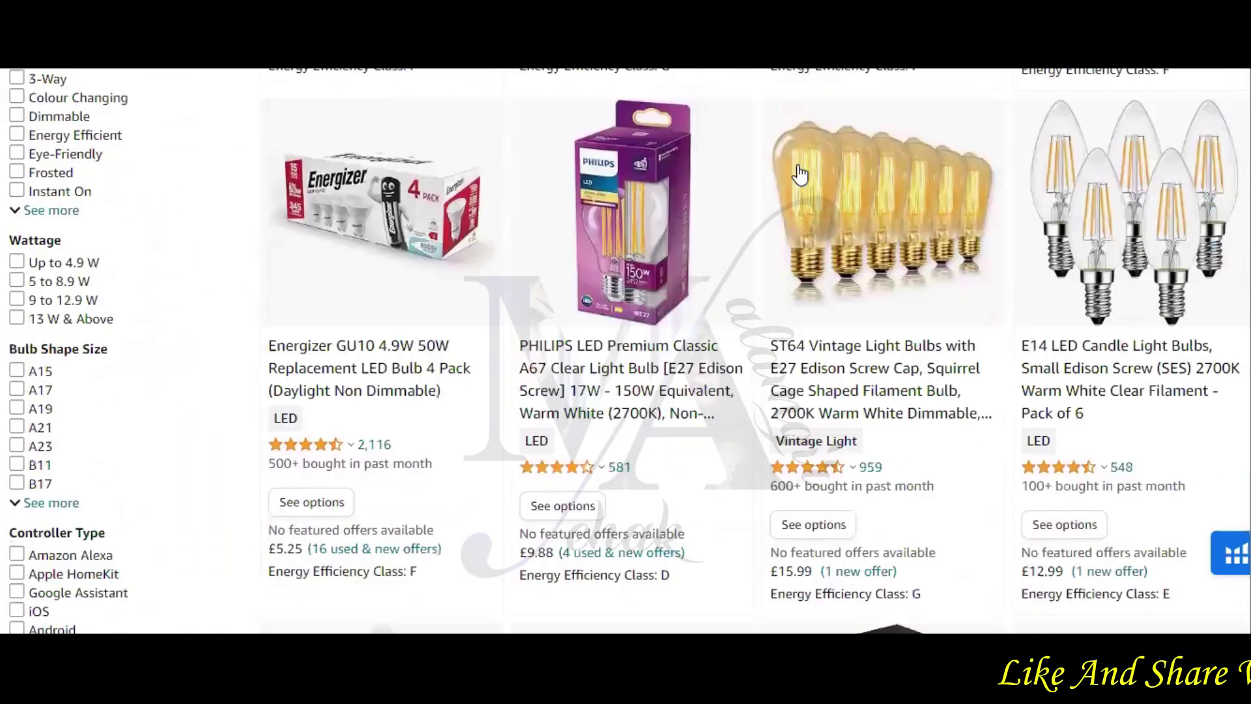
pyautogui.scroll(-6, 798, 171)
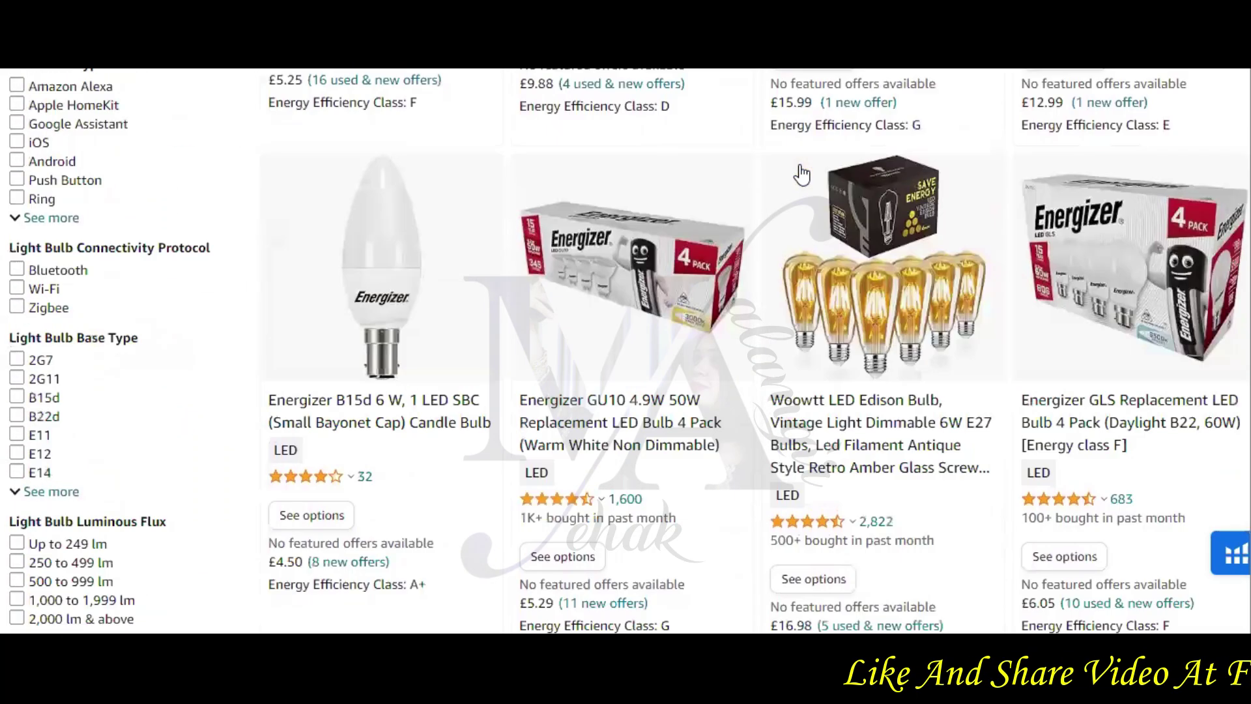
# Open the Energizer B15d candle bulb, the Tapo smart bulb and the GU10 LED Dimmable Mini Bulbs in separate browser tabs.
pyautogui.rightClick(389, 219)
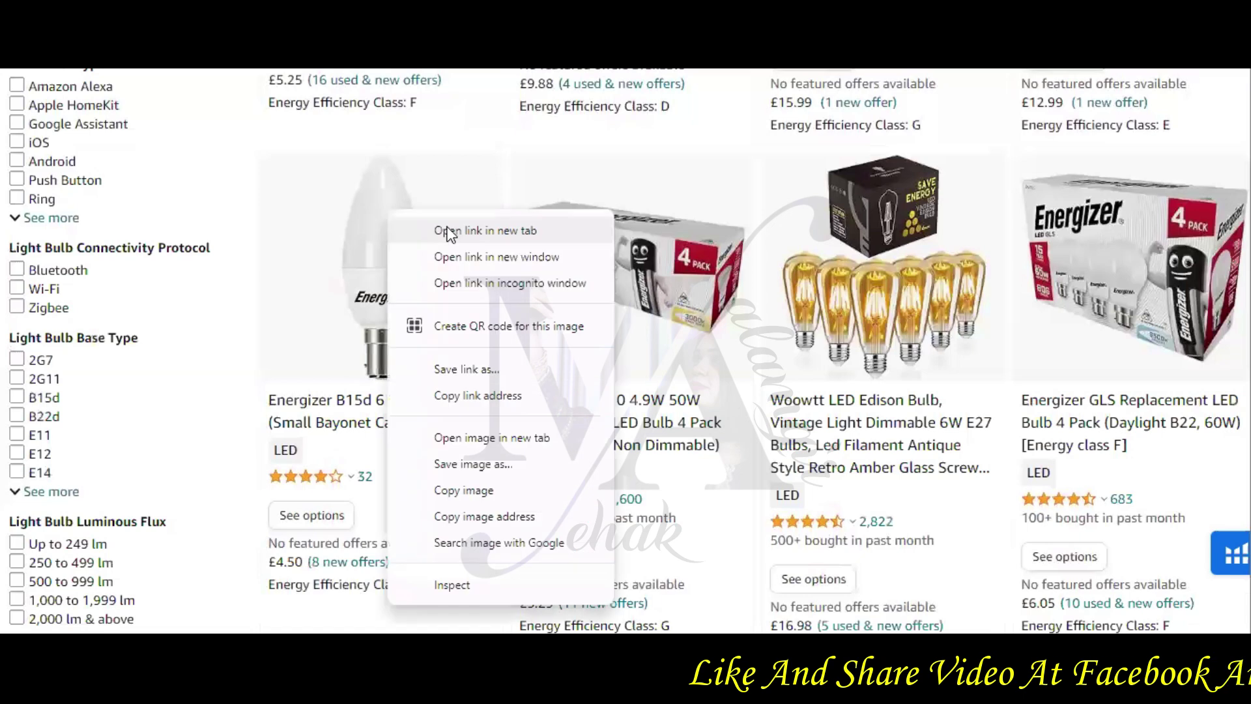
pyautogui.scroll(-9, 707, 217)
pyautogui.scroll(-9, 732, 202)
pyautogui.rightClick(391, 188)
pyautogui.press('Escape')
pyautogui.scroll(-3, 496, 185)
pyautogui.scroll(-4, 495, 186)
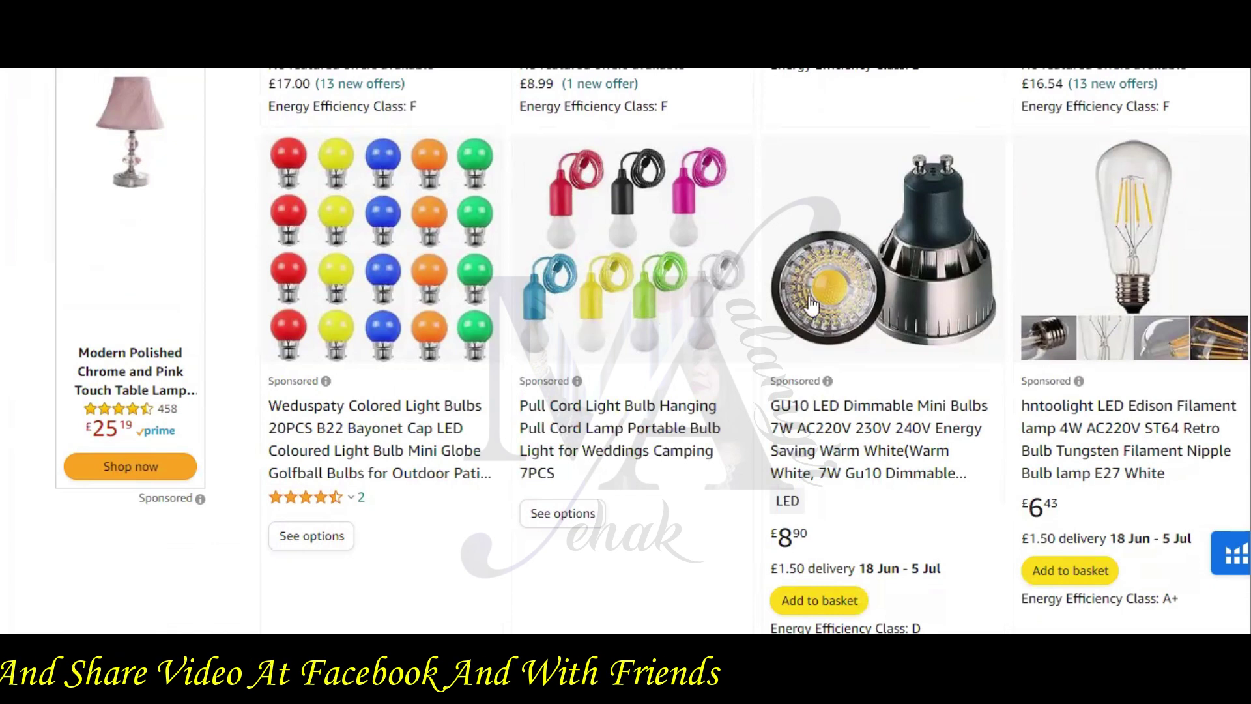
pyautogui.rightClick(885, 250)
pyautogui.press('Escape')
pyautogui.scroll(-4, 924, 331)
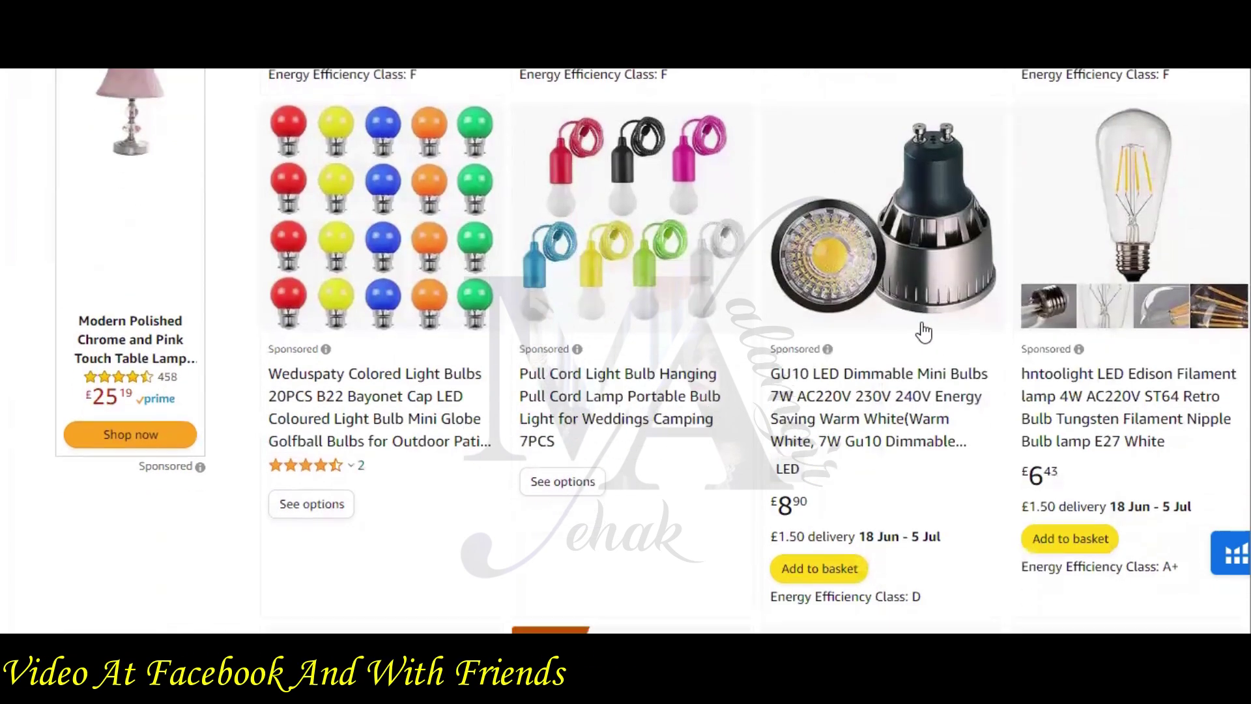
pyautogui.scroll(-3, 924, 331)
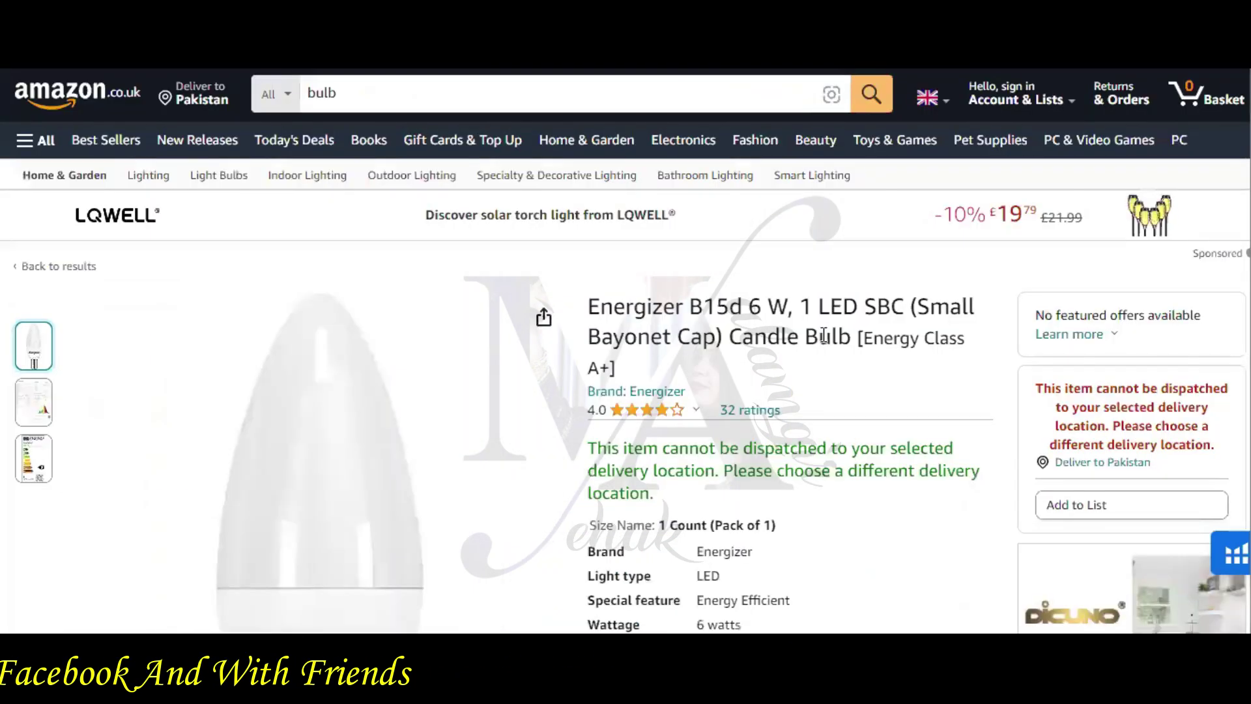
# Check the opened Energizer, Tapo and GU10 bulb pages for their colour and size variations.
pyautogui.scroll(-9, 874, 321)
pyautogui.scroll(4, 874, 321)
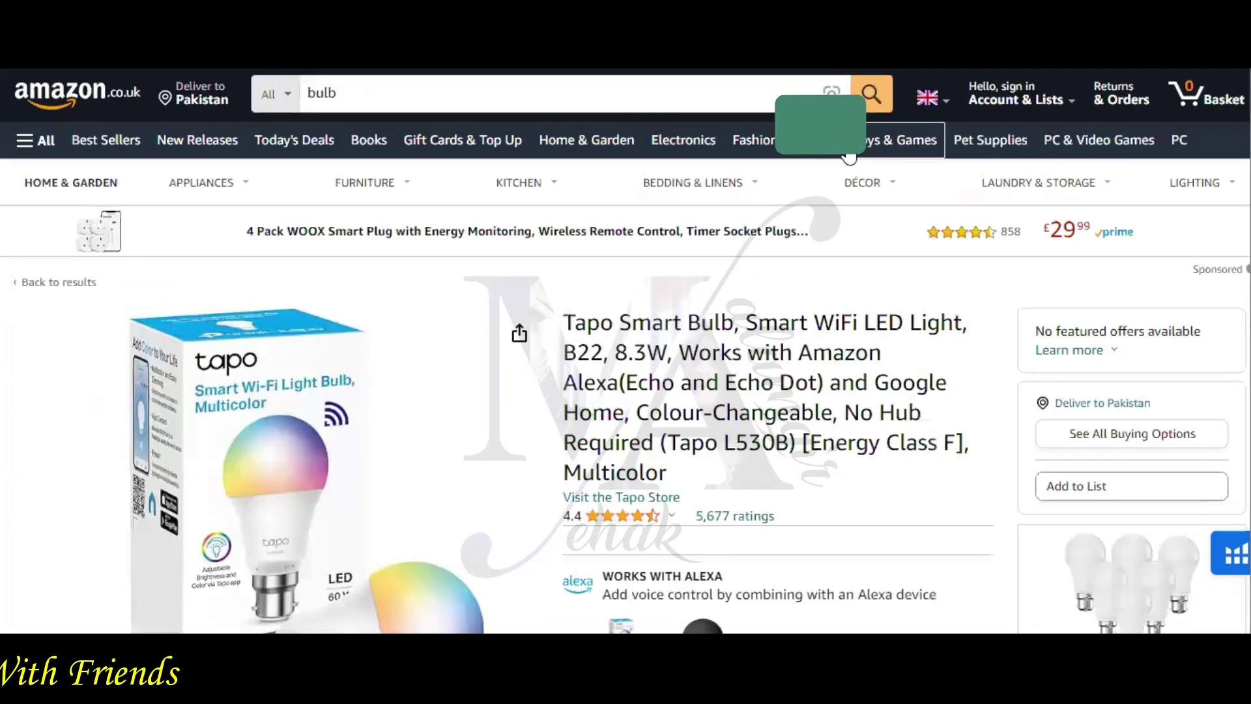
pyautogui.scroll(-8, 857, 163)
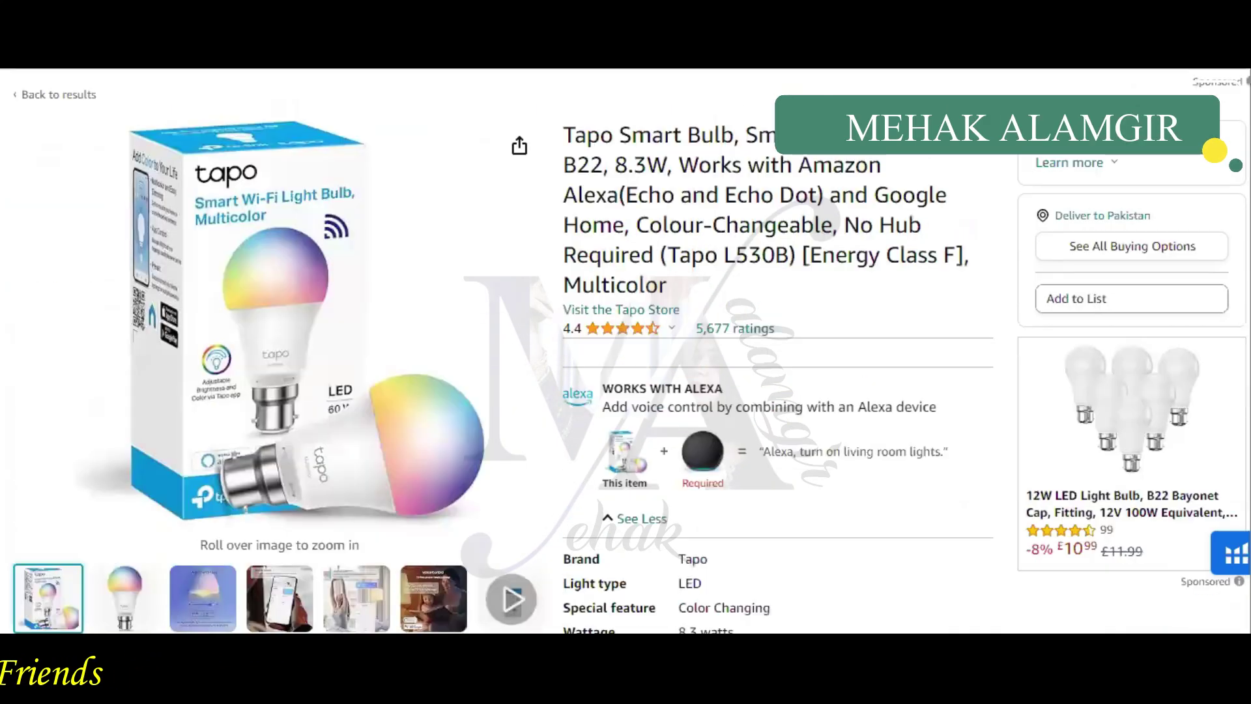
pyautogui.scroll(-20, 889, 236)
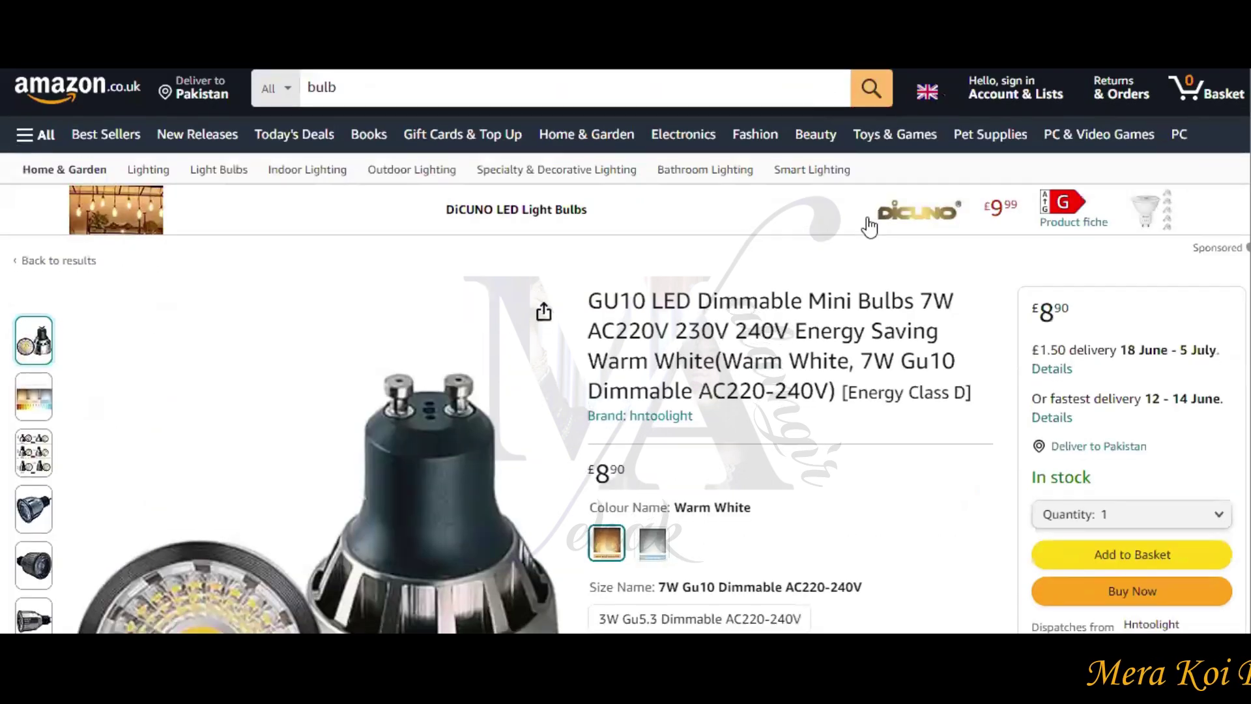
pyautogui.scroll(-3, 868, 224)
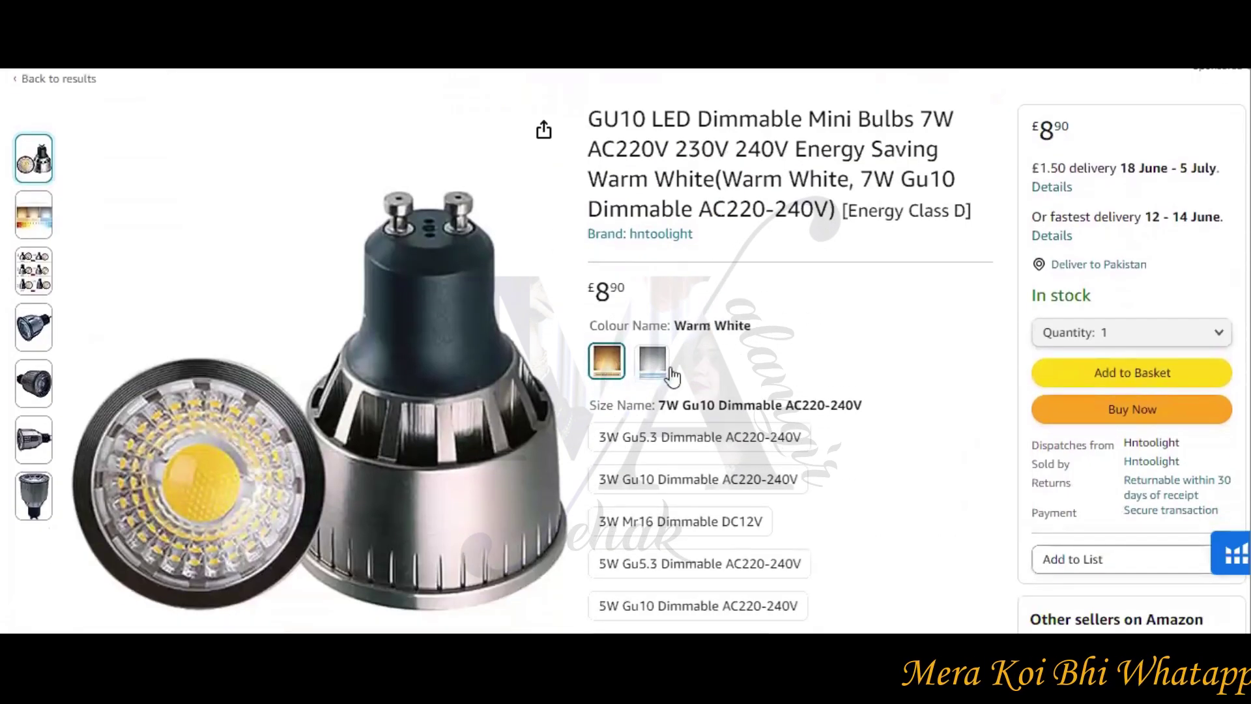
# Copy the GU10 LED Dimmable Mini Bulbs title from its Amazon page and paste it after "Product 3 :" in the Word document.
pyautogui.scroll(2, 798, 335)
pyautogui.moveTo(593, 214); pyautogui.dragTo(869, 301)
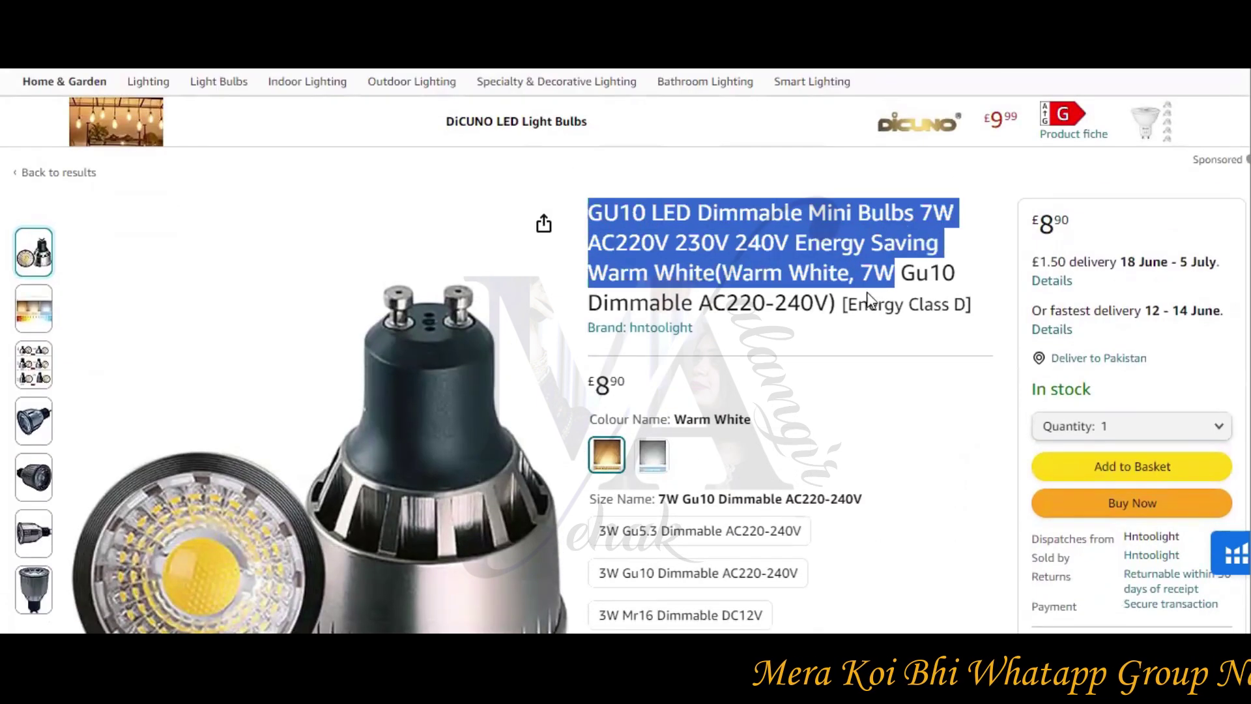
pyautogui.rightClick(815, 262)
pyautogui.click(782, 276)
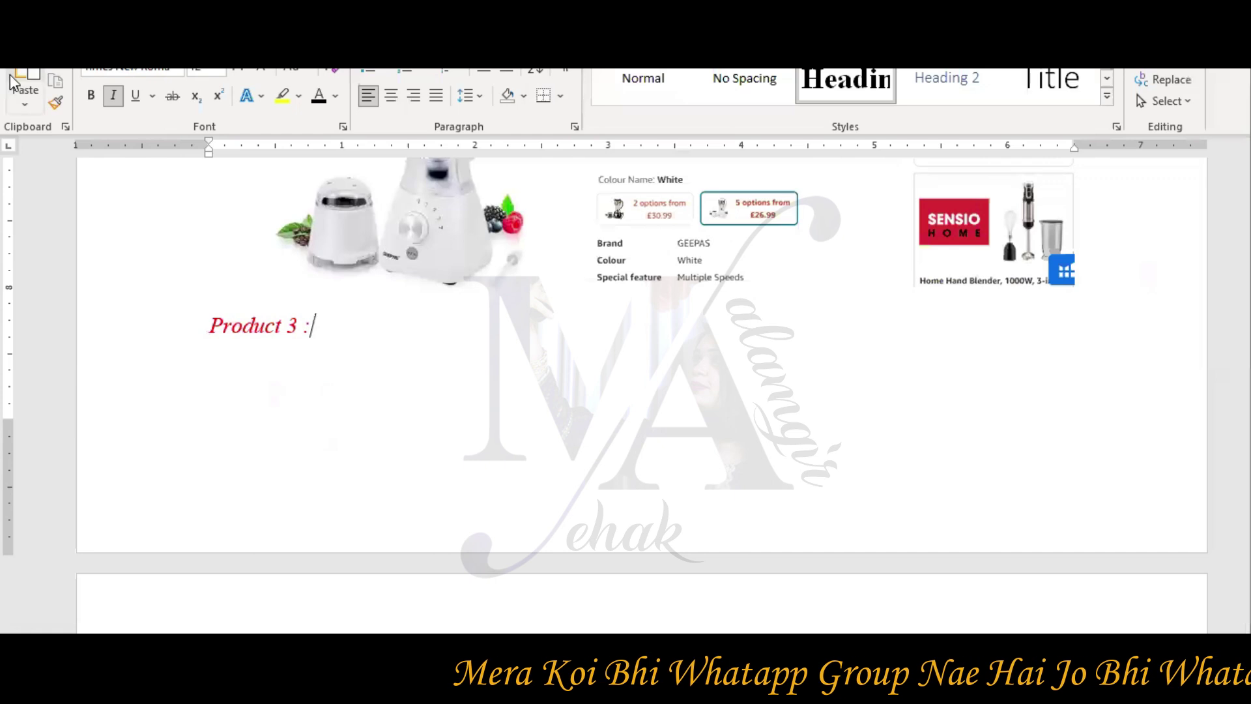
pyautogui.click(25, 83)
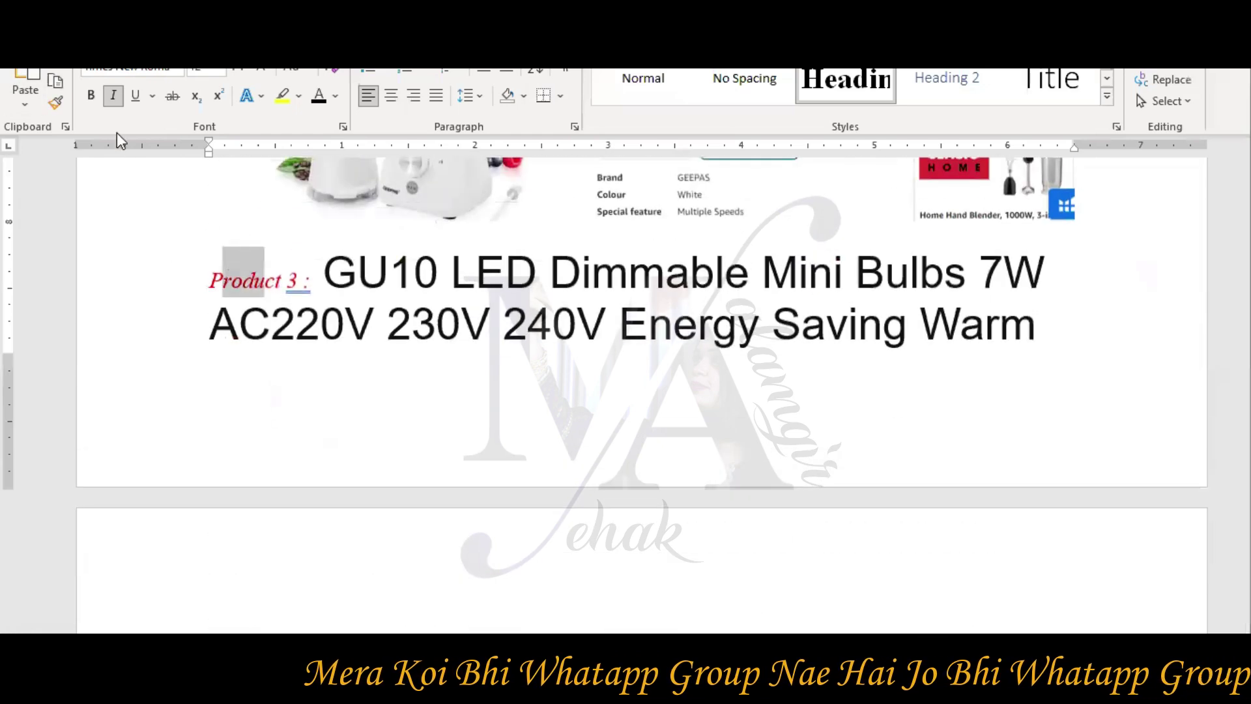
# Format the pasted GU10 bulb title as italic, non-bold Times New Roman text at the Product 3 heading's size.
pyautogui.moveTo(333, 274)
pyautogui.mouseDown()
pyautogui.moveTo(663, 473)
pyautogui.moveTo(668, 626)
pyautogui.moveTo(665, 560)
pyautogui.mouseUp()
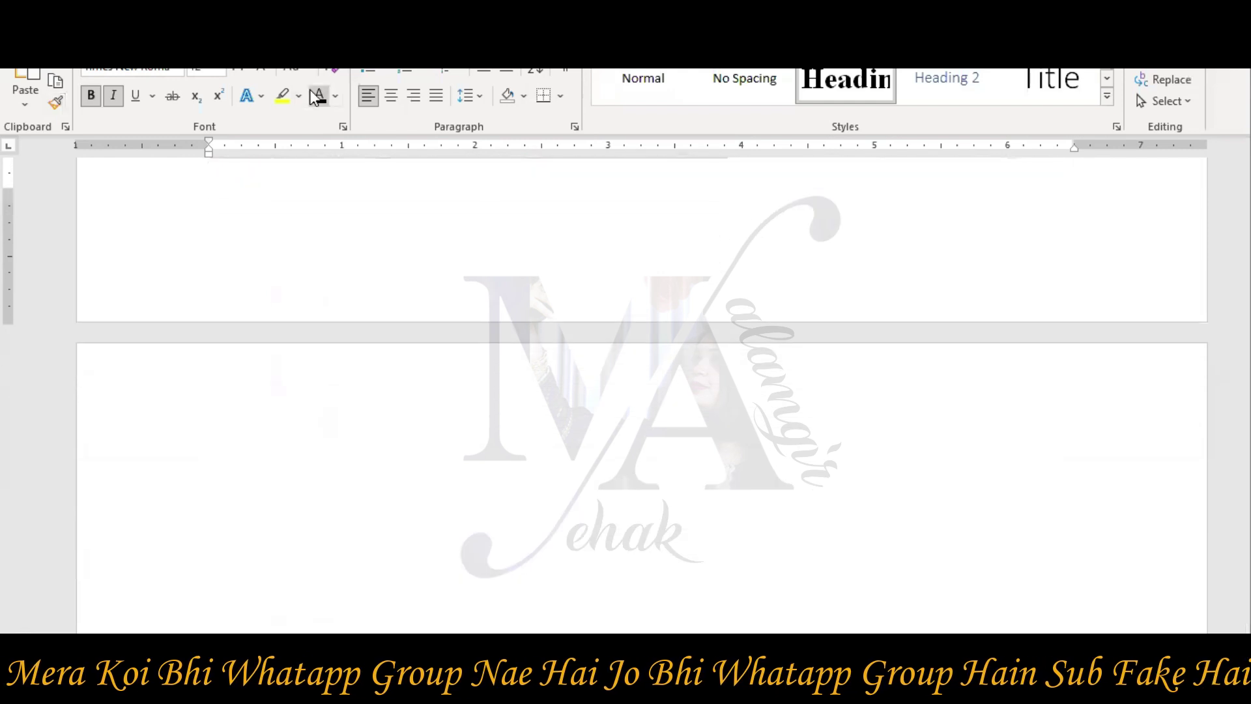
pyautogui.scroll(5, 371, 306)
pyautogui.click(103, 106)
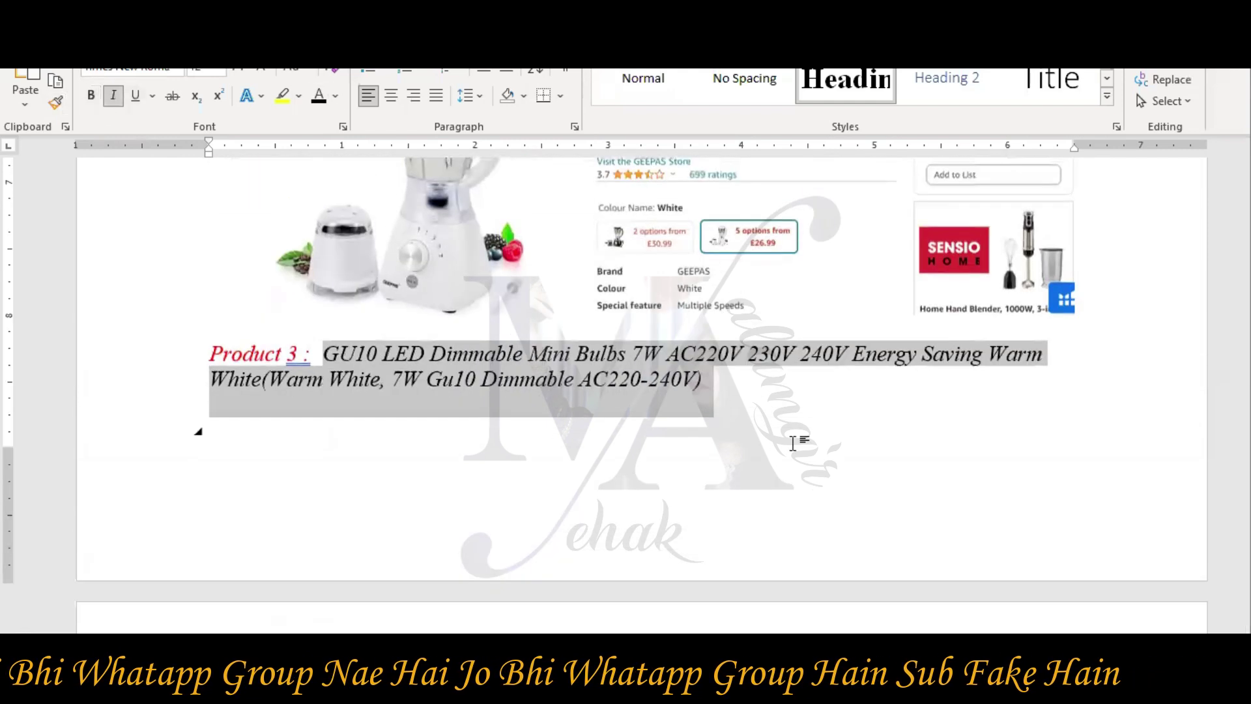
pyautogui.click(730, 404)
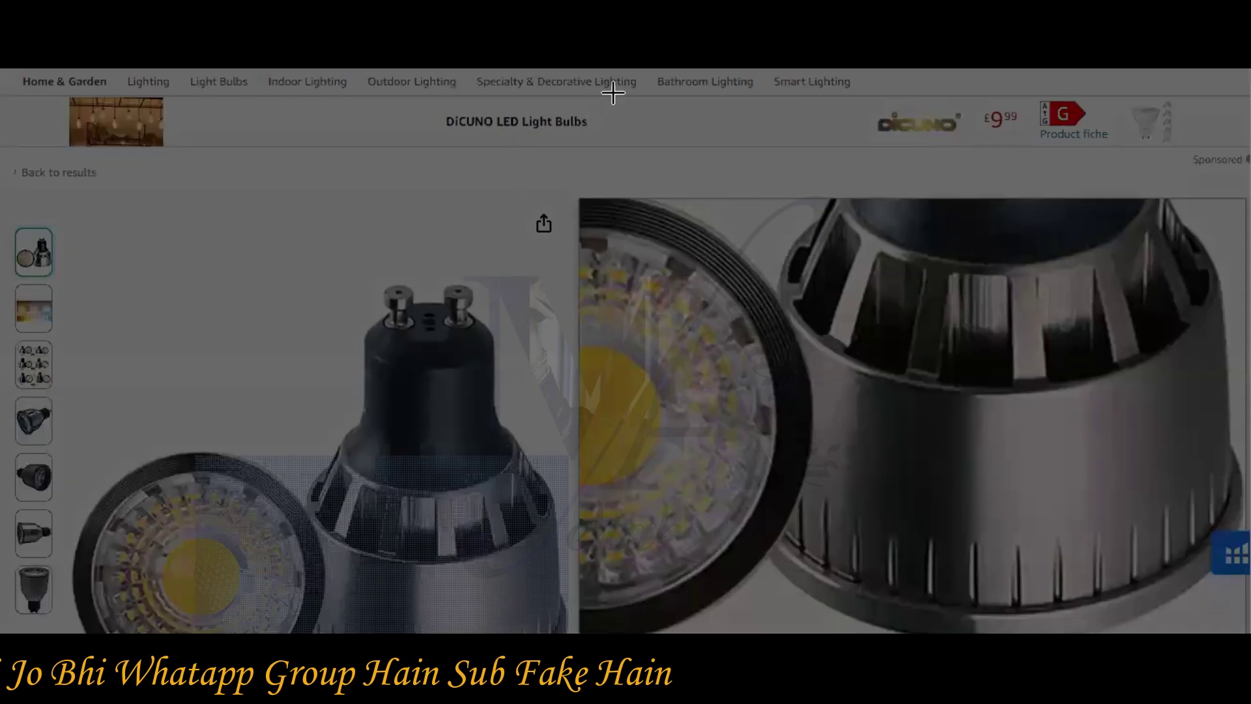
pyautogui.press('Escape')
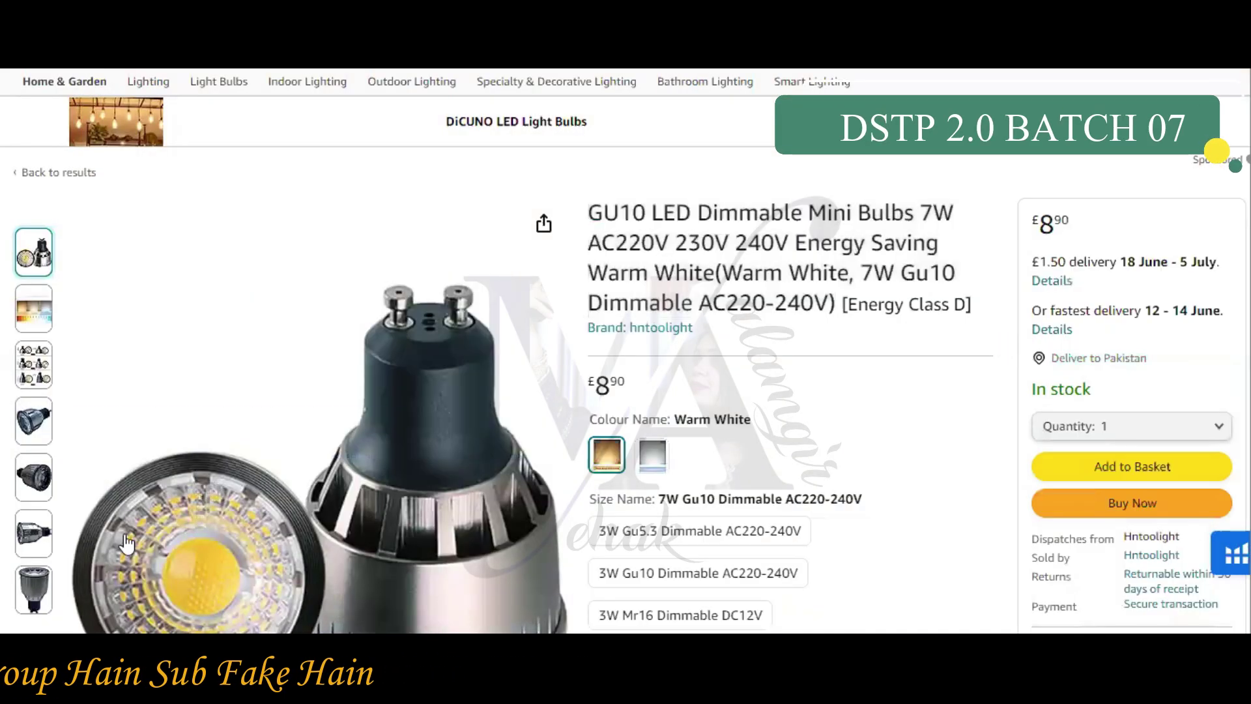
pyautogui.scroll(-2, 626, 352)
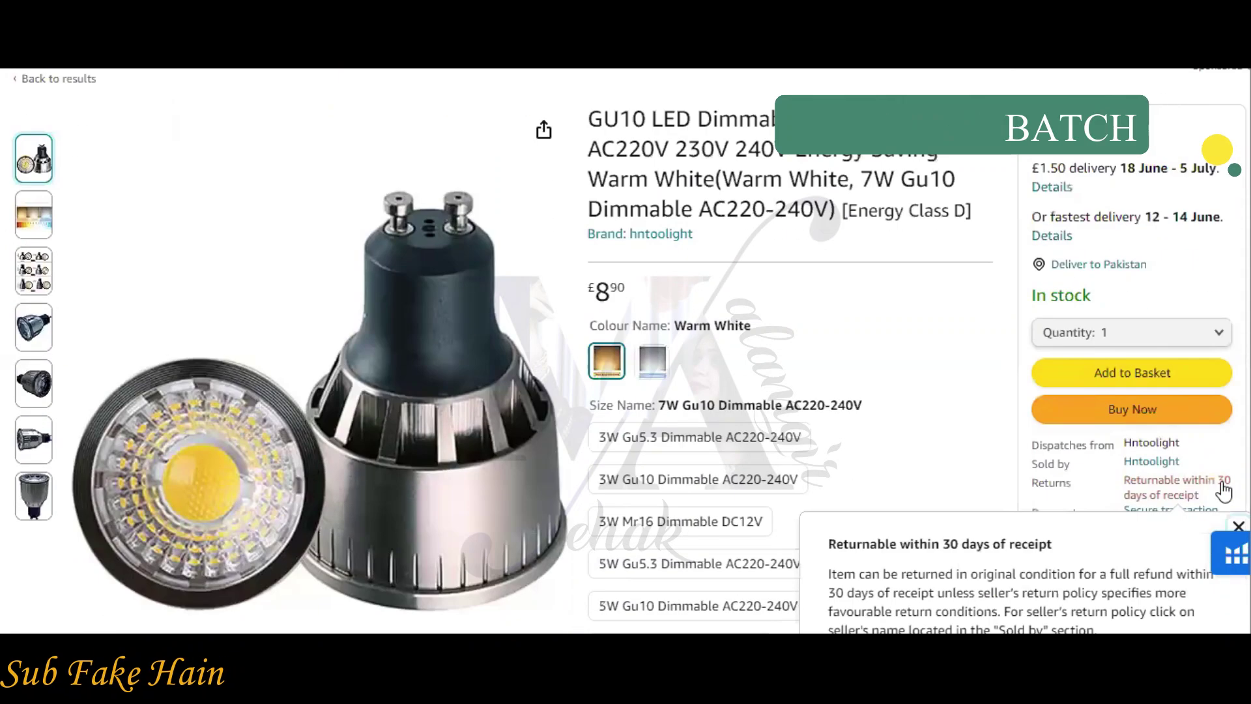
pyautogui.scroll(2, 787, 123)
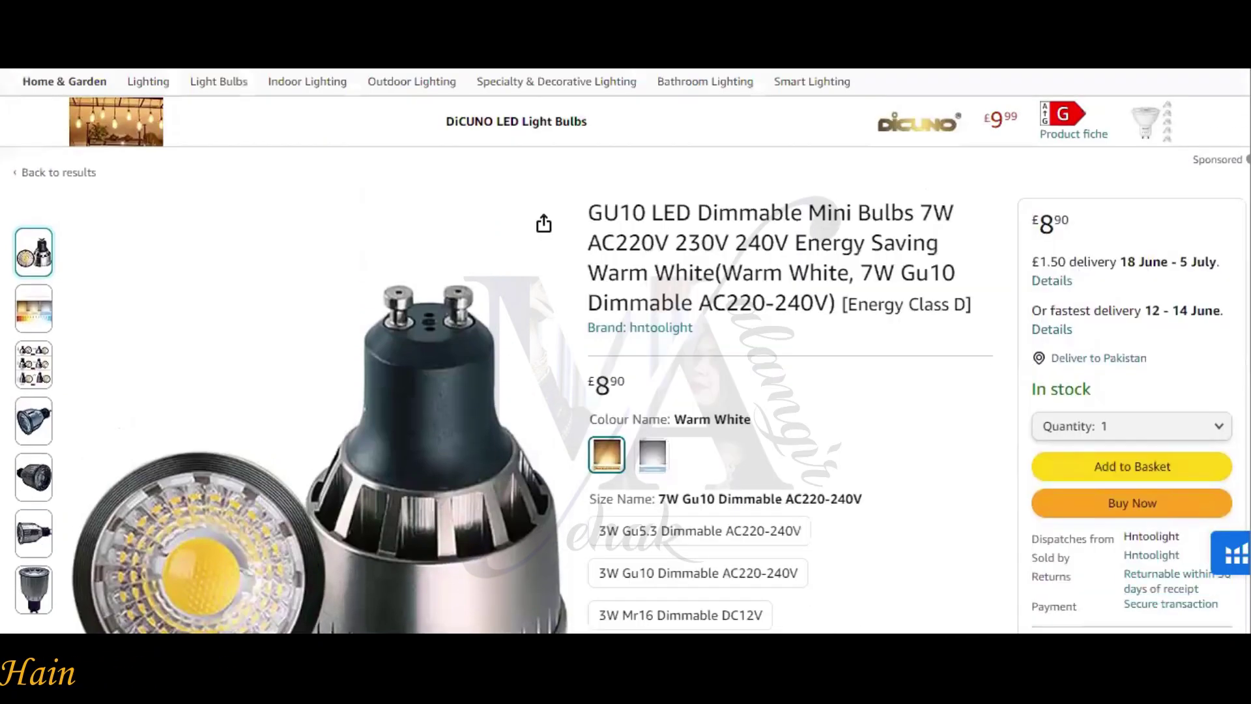